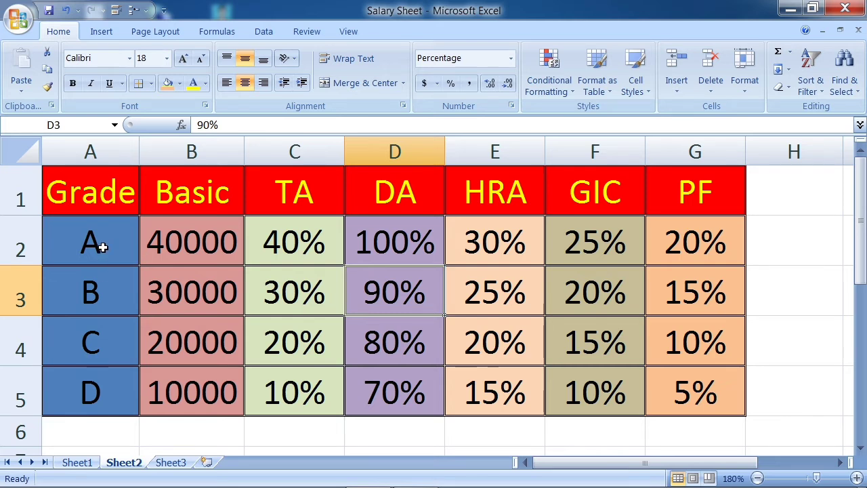
- Examine each grade's basic pay and TA rate in the grade table on Sheet2
click(102, 247)
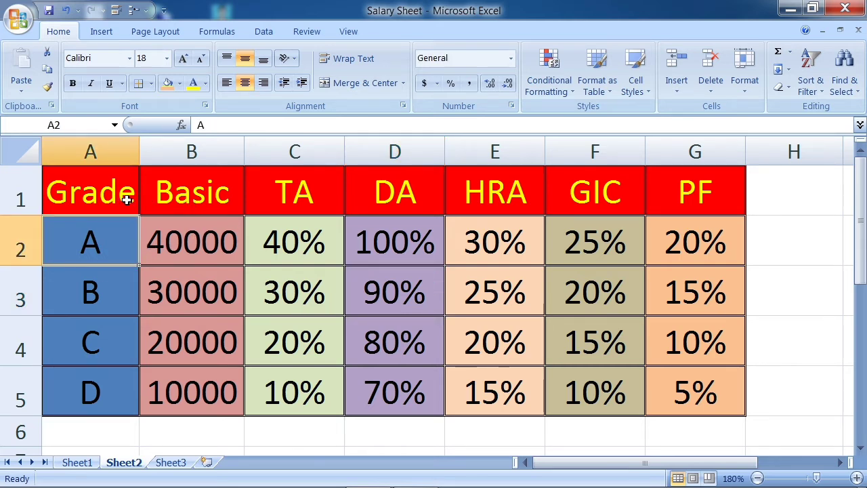
click(202, 247)
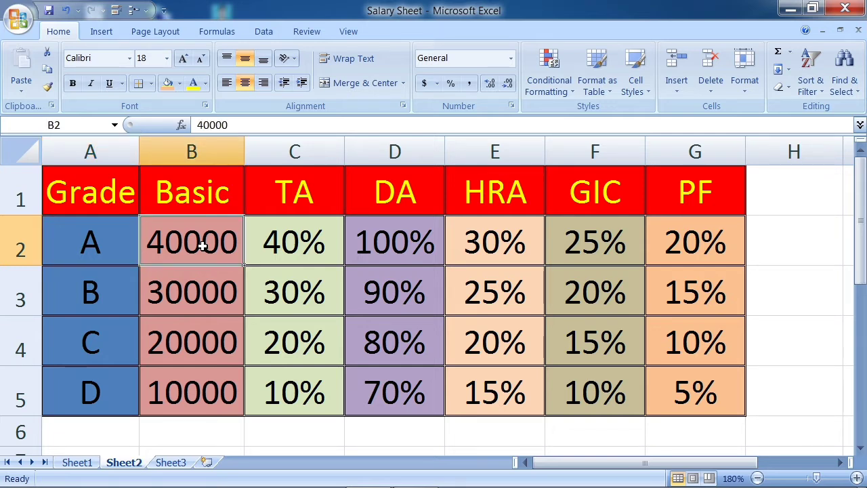
key(Down)
key(Down)
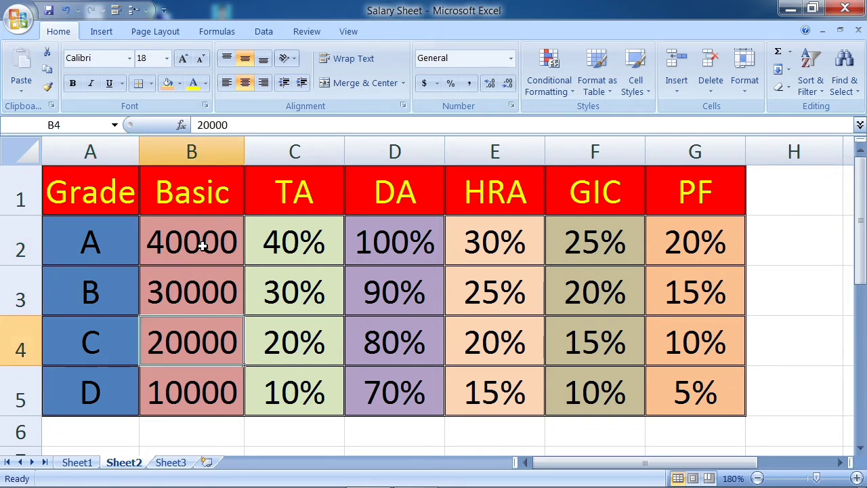
key(Down)
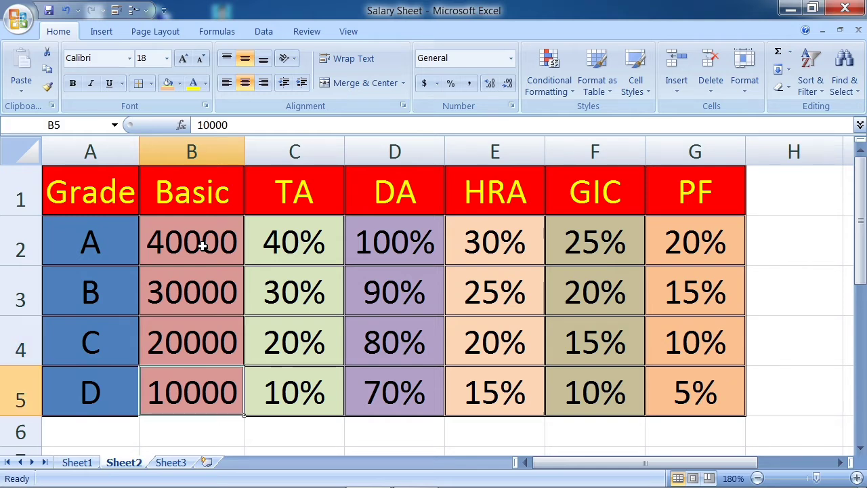
key(Right)
key(Up)
key(Up)
key(Up)
key(Up)
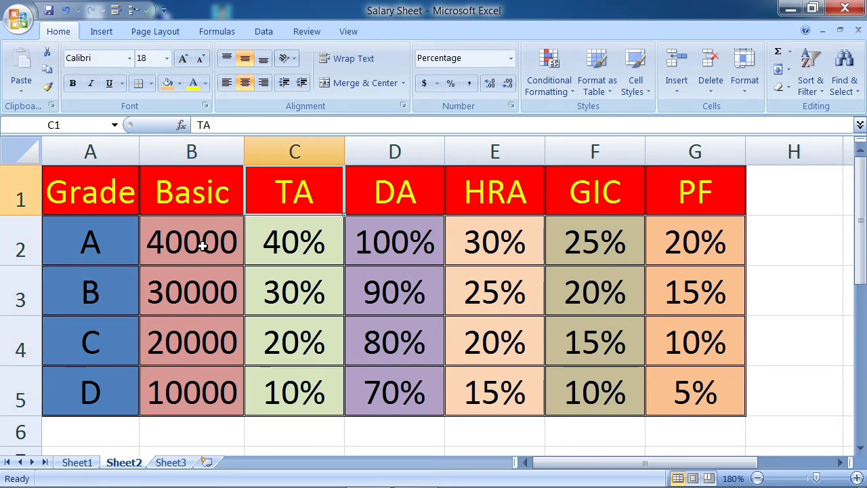
key(Down)
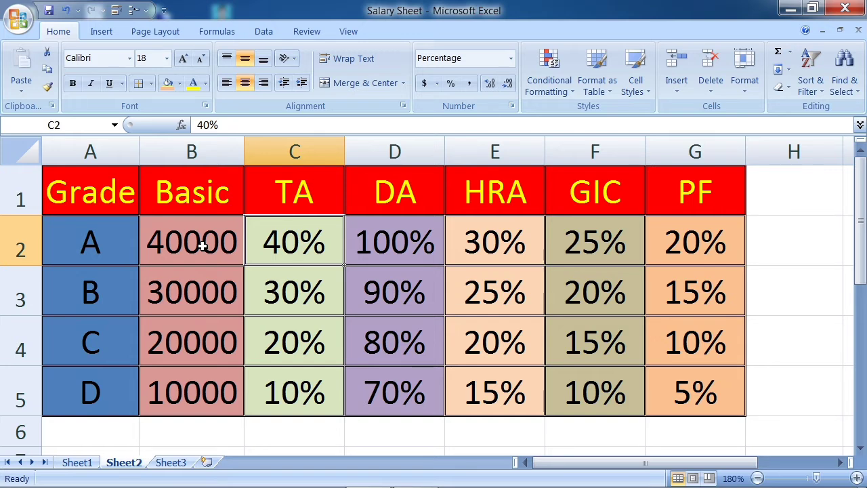
key(Down)
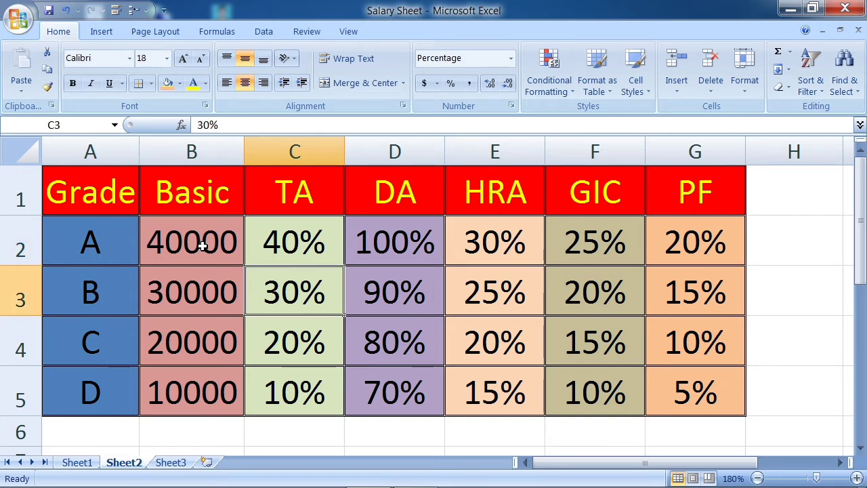
key(Down)
key(Down)
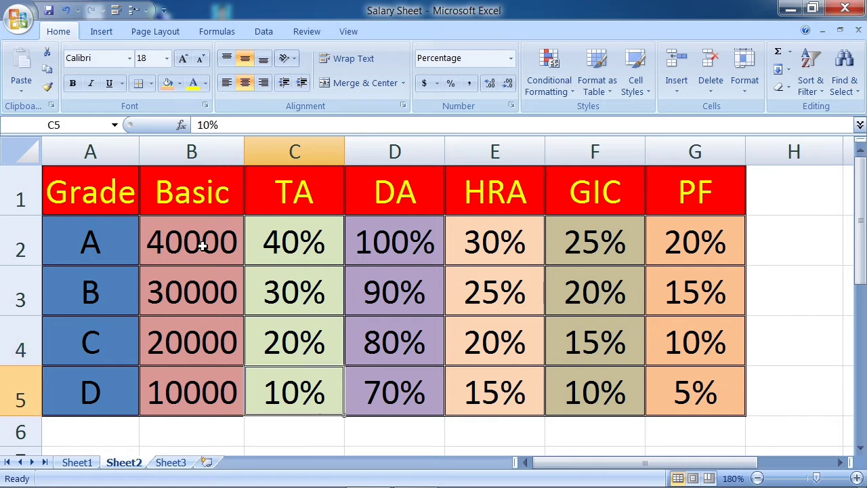
- Examine the DA and HRA rates for grades A to D in the grade table
key(Up)
key(Up)
key(Up)
key(Up)
key(Down)
key(Right)
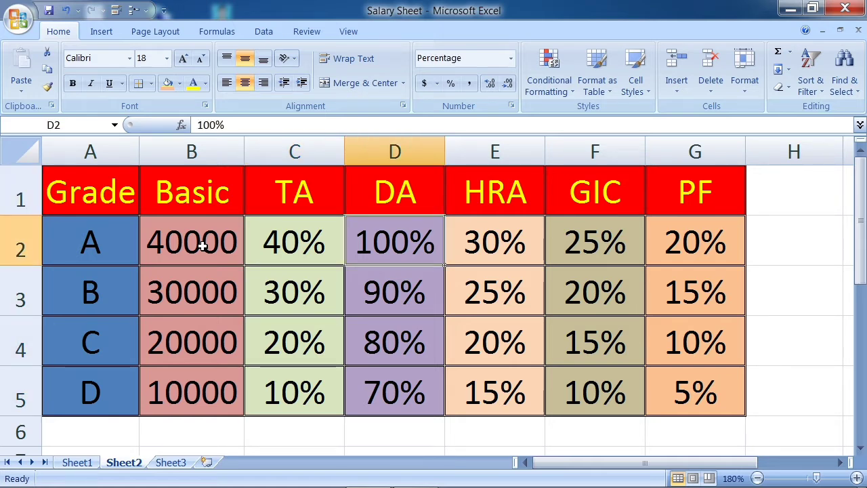
key(Down)
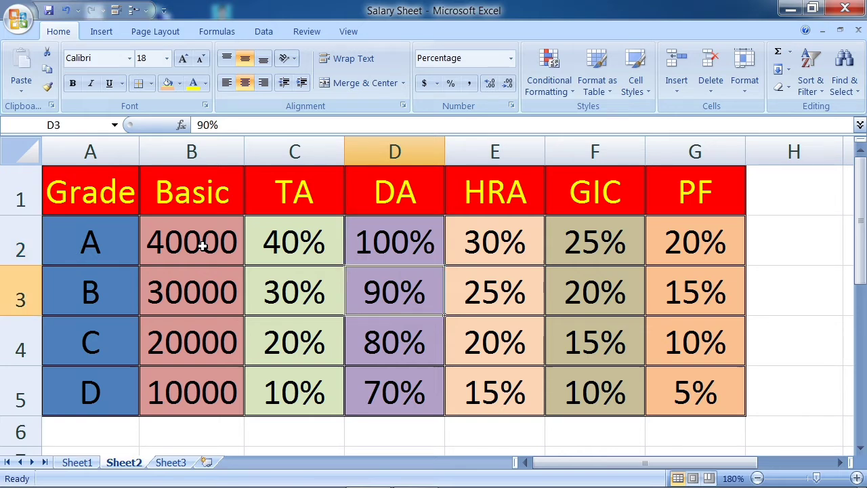
key(Down)
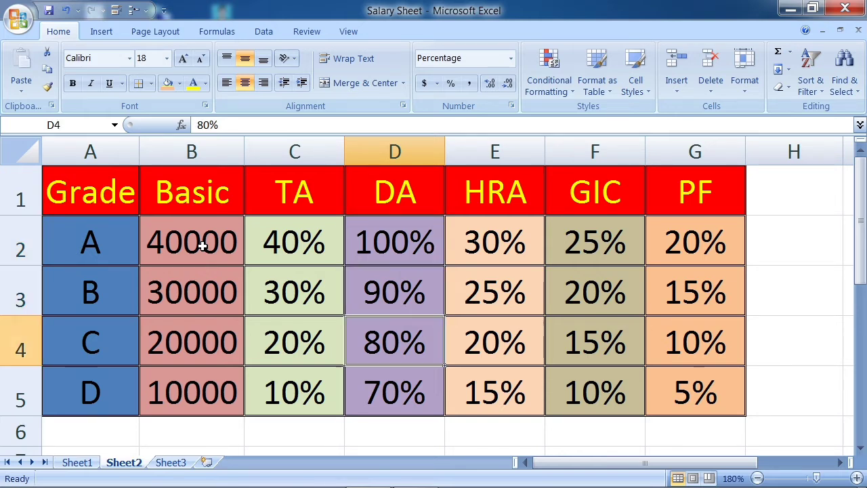
key(Down)
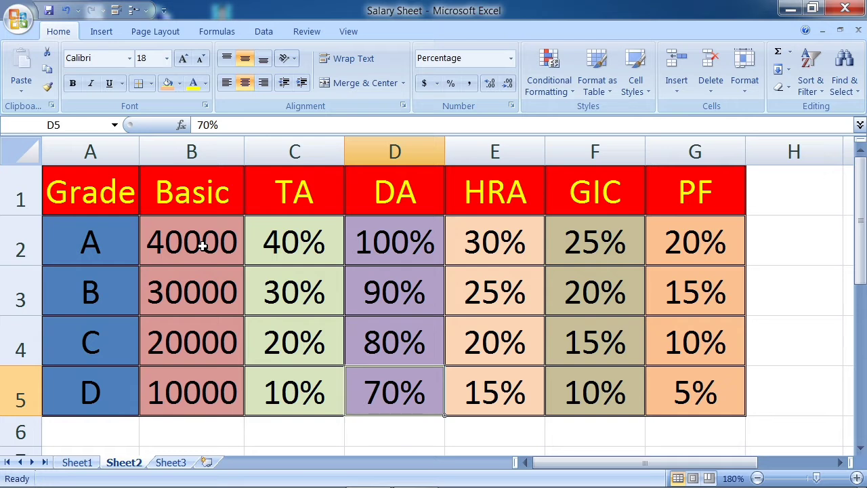
key(Right)
key(Up)
key(Up)
key(Up)
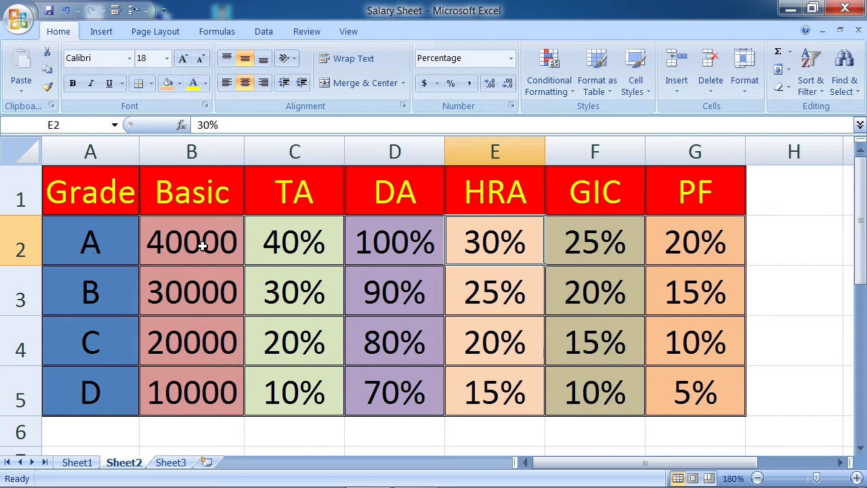
key(Down)
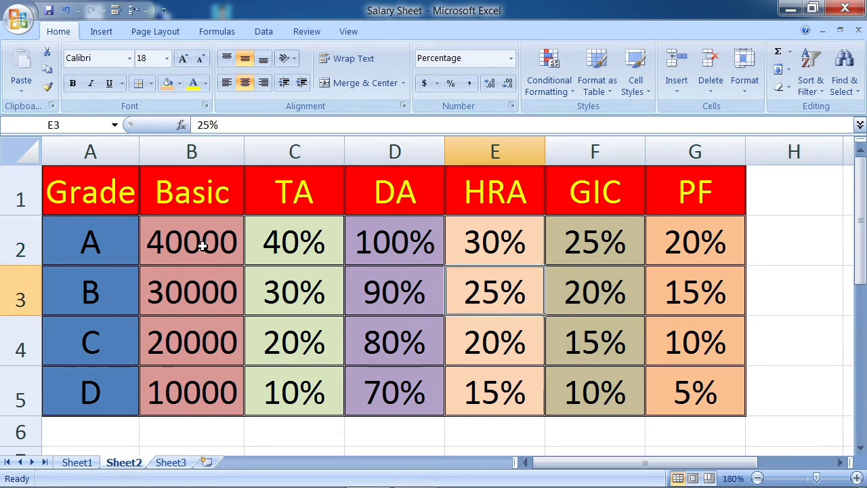
key(Down)
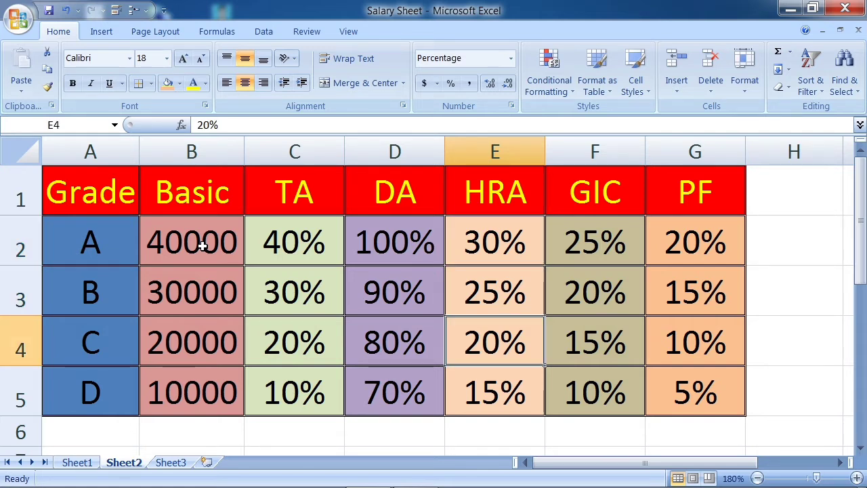
key(Down)
- Examine the GIC and PF deduction rates for grades A to D in the grade table
key(Right)
key(Up)
key(Up)
key(Up)
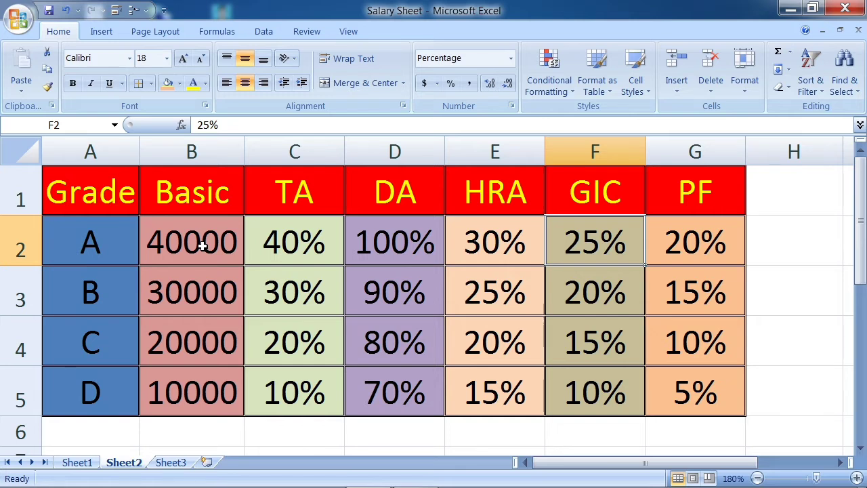
key(Down)
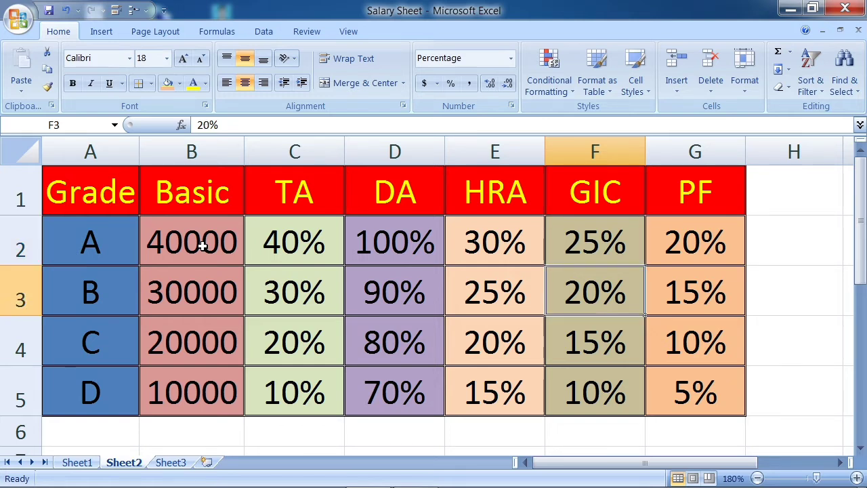
key(Down)
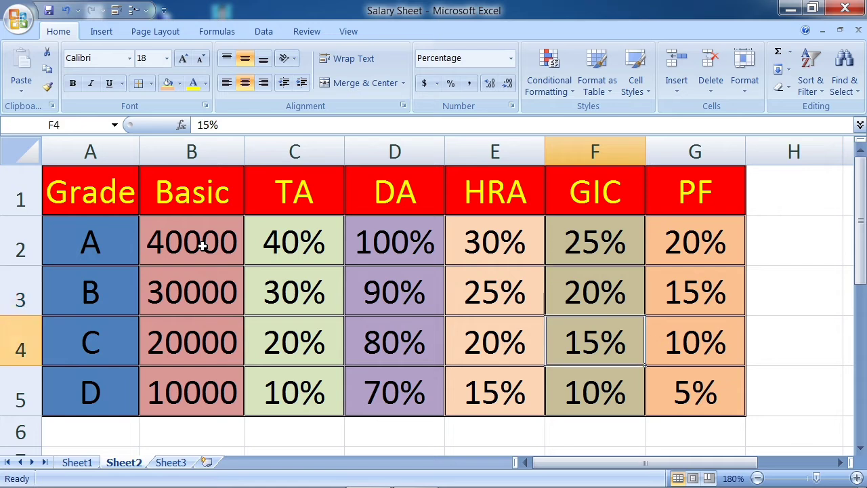
key(Down)
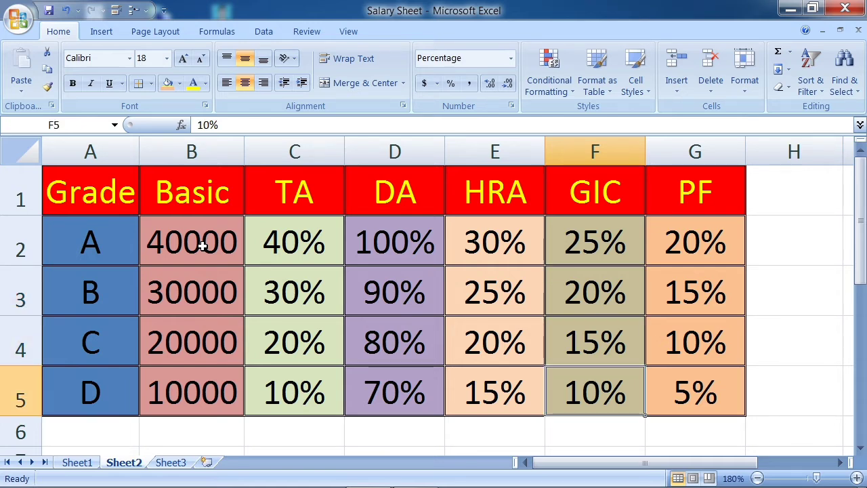
key(Right)
key(Up)
key(Up)
key(Up)
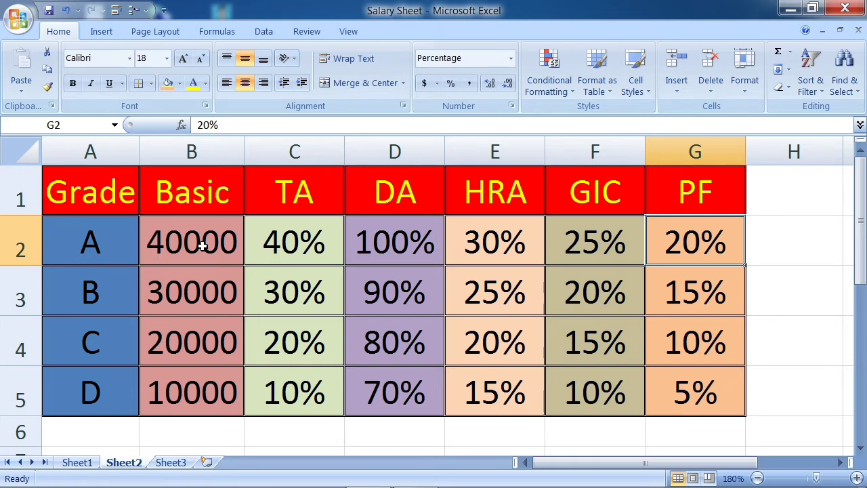
key(Down)
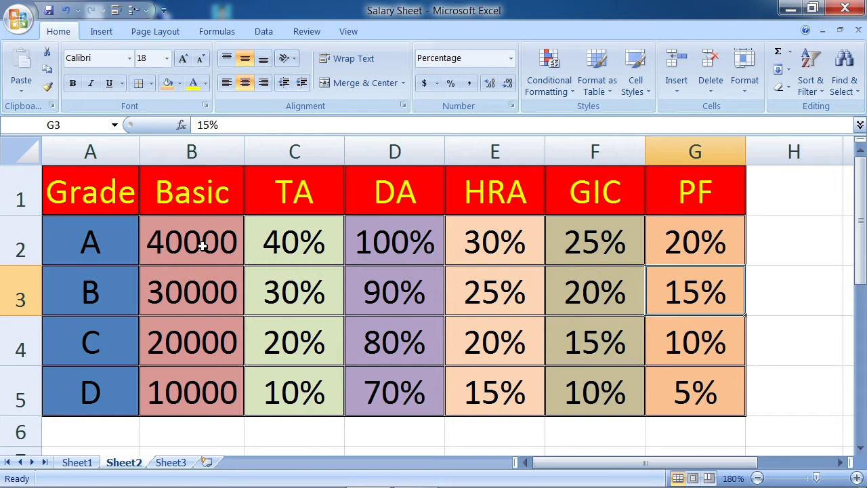
key(Down)
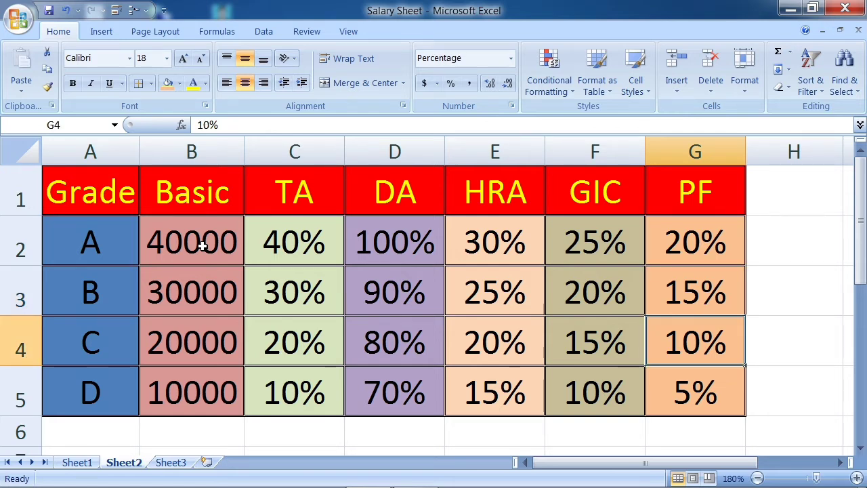
key(Down)
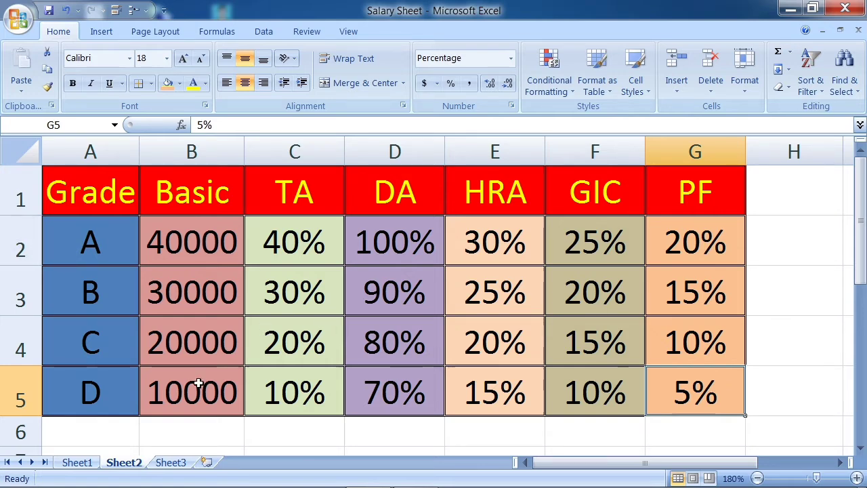
- On Sheet1, start an IF formula in the first employee's TA cell, E3
click(77, 462)
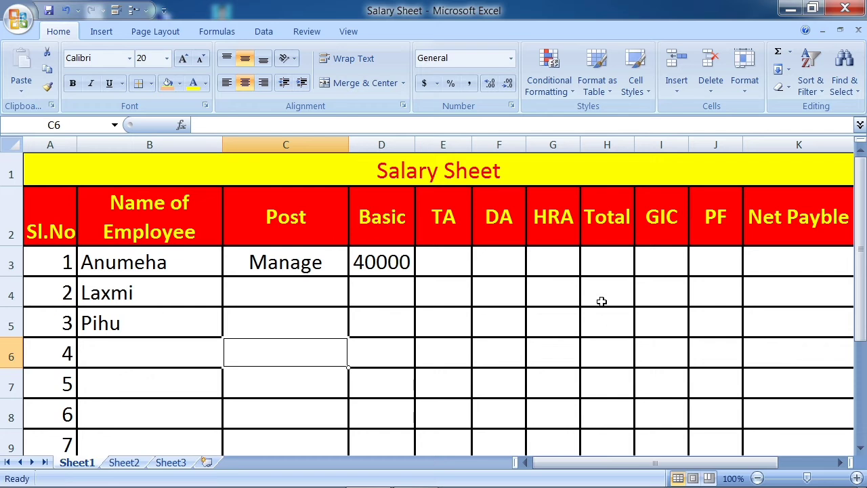
click(430, 260)
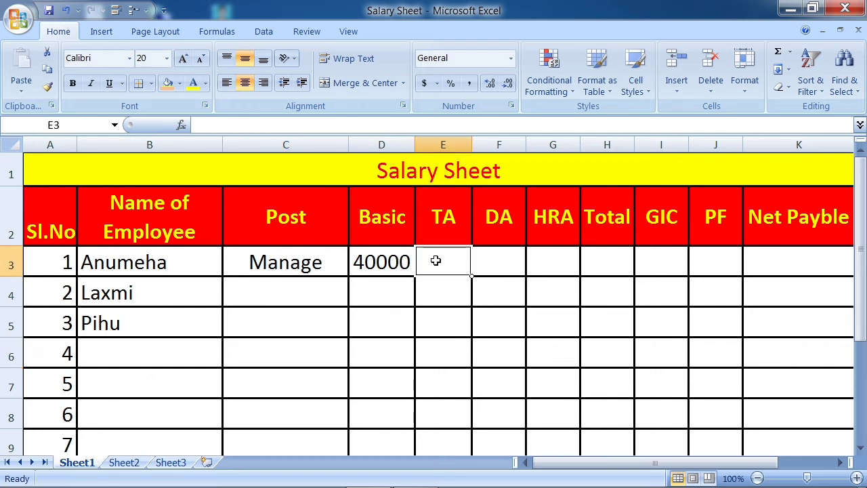
click(446, 294)
click(446, 261)
text(=)
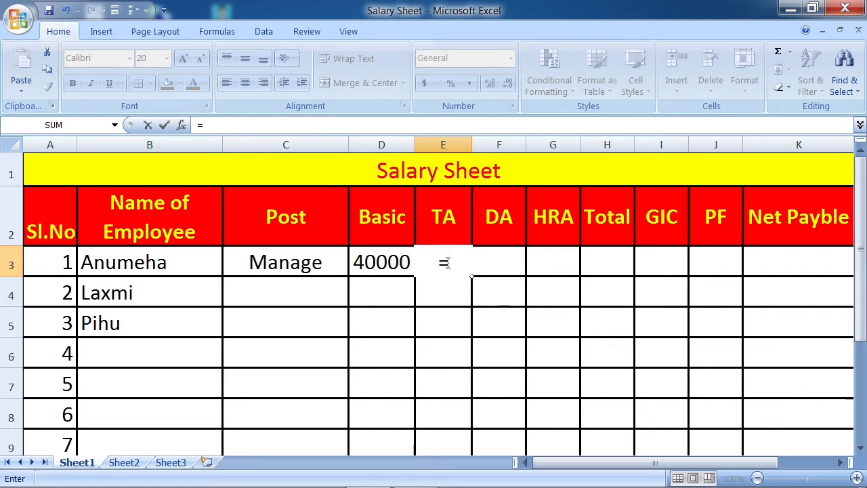
text(if)
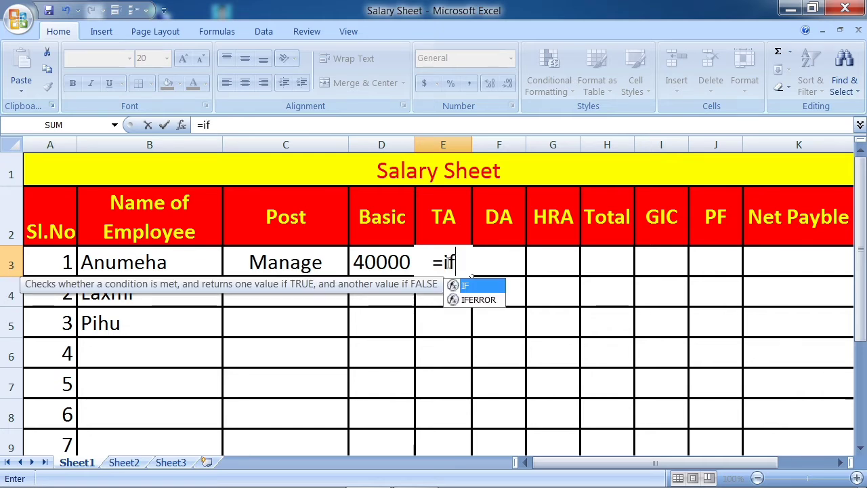
text(()
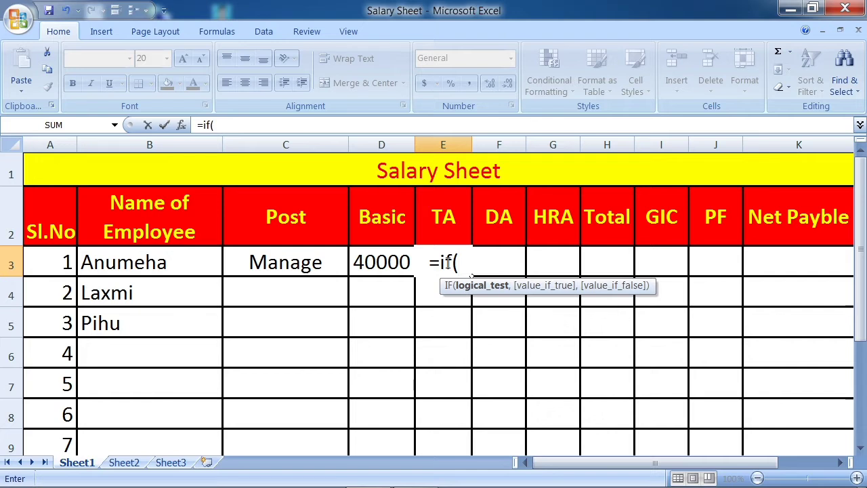
- Enter D3>=40000 as the logical test of the IF formula in the first employee's TA cell
click(378, 264)
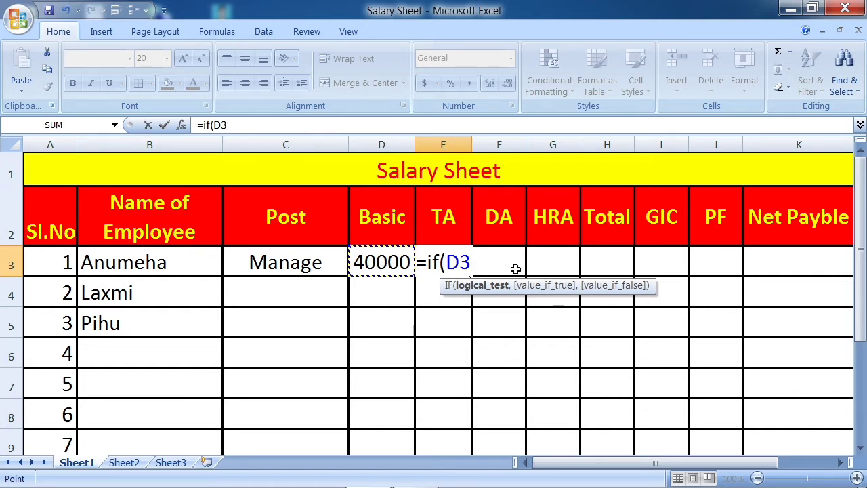
text(>)
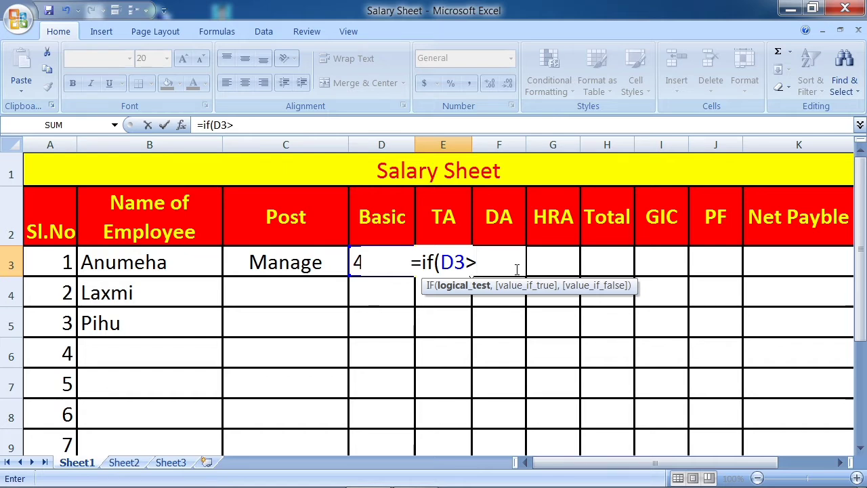
text(=)
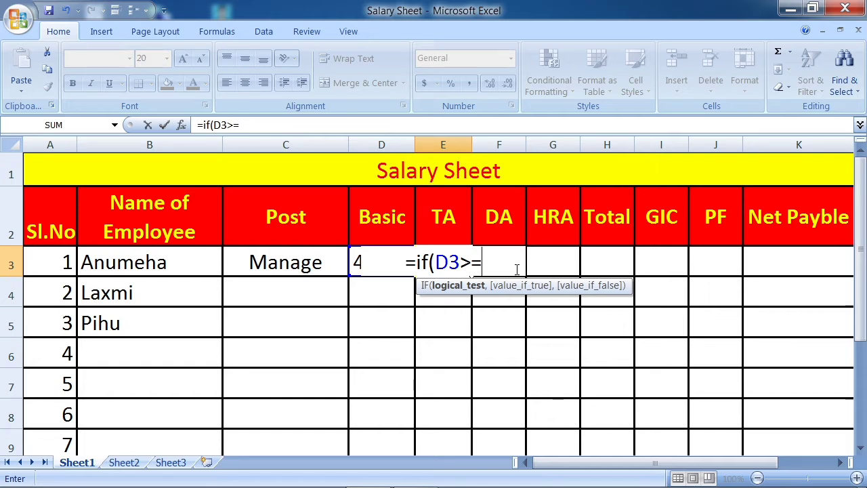
text(4)
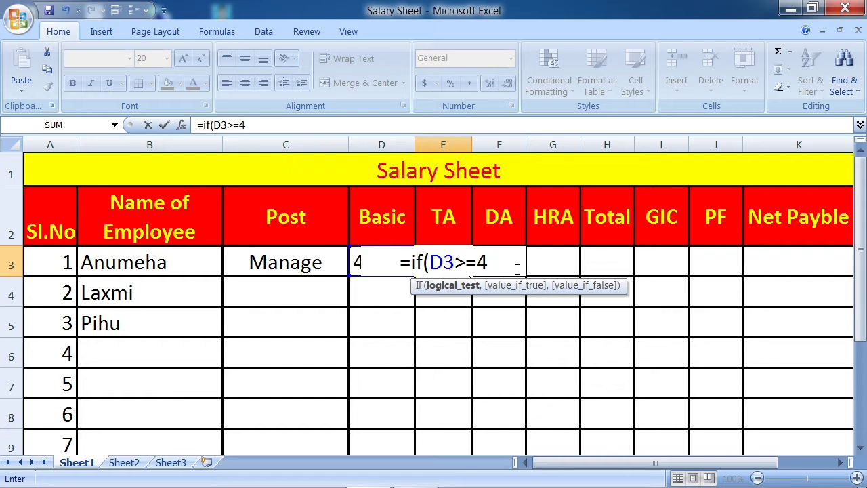
text(0000)
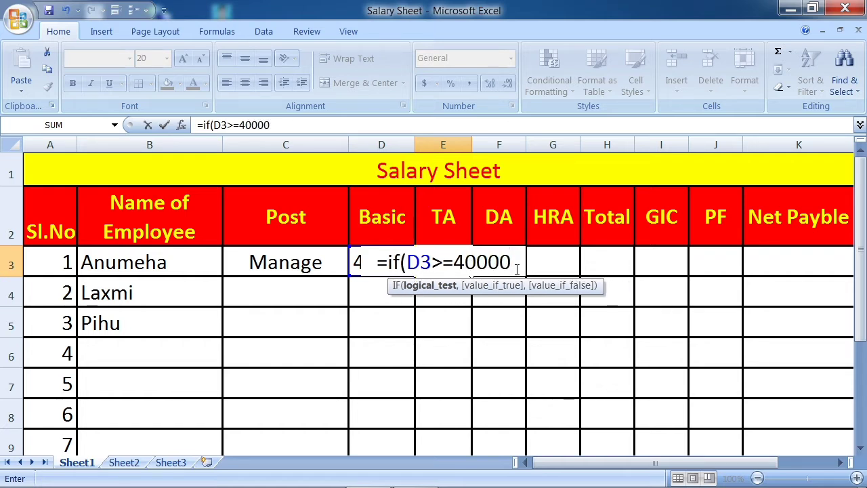
text(,)
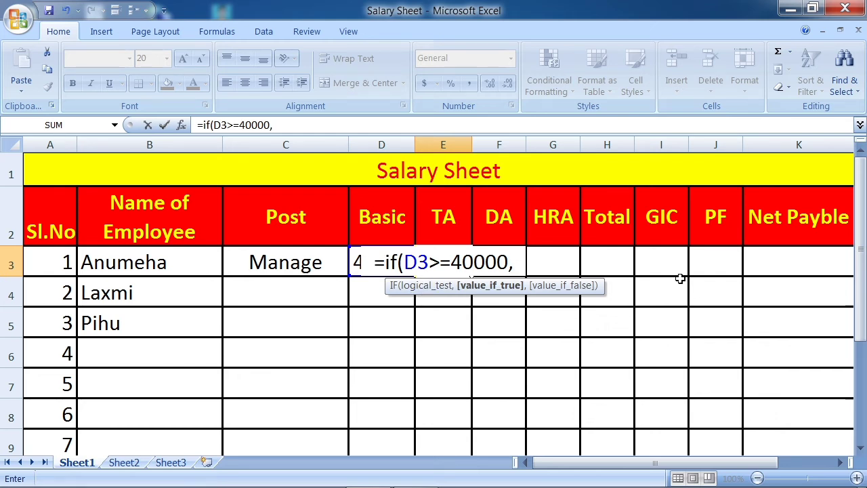
- Set the formula's value-if-true for the 40000 test to 40% of basic pay, D3*40%
text(D)
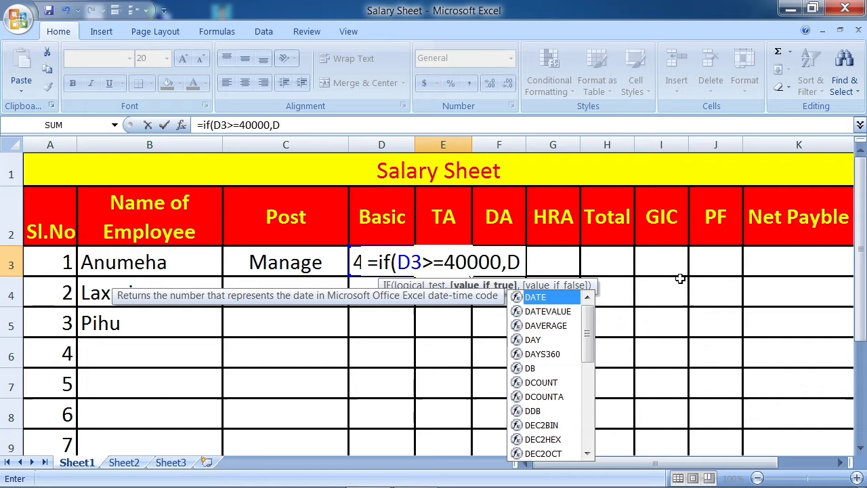
text(3)
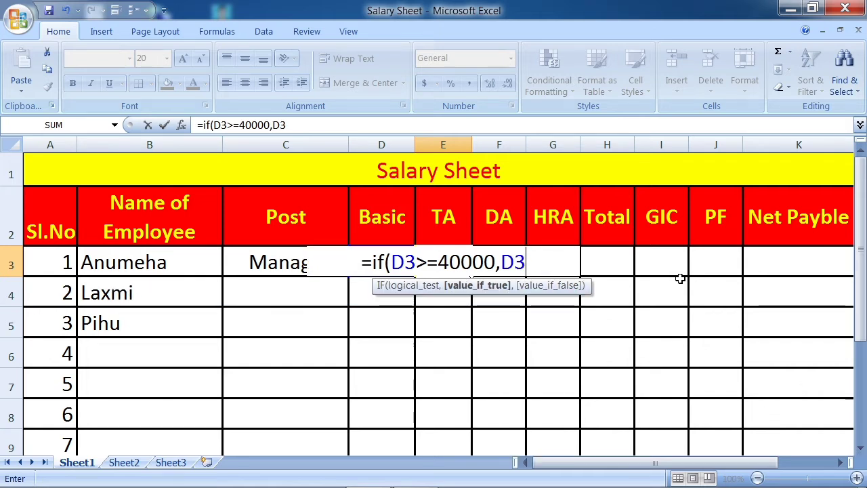
text(*)
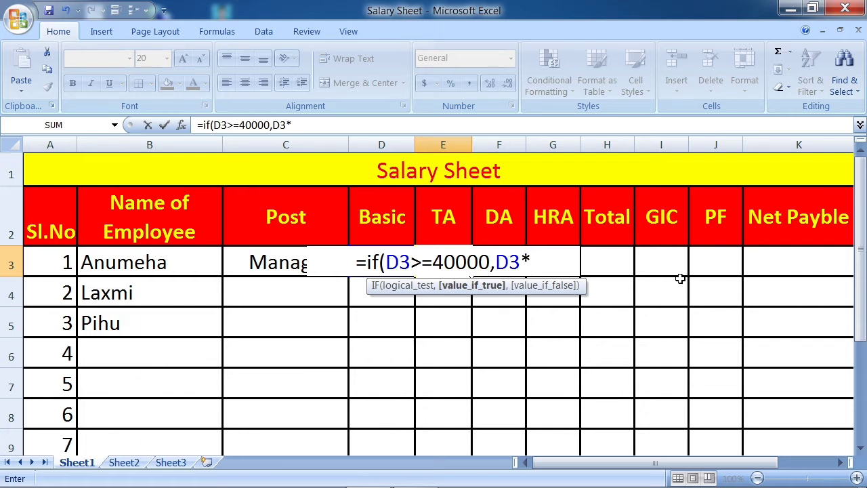
text(40)
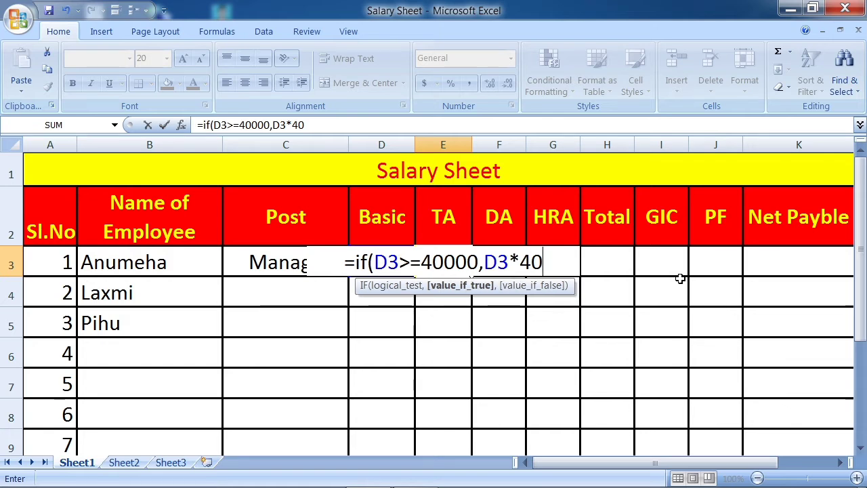
text(%)
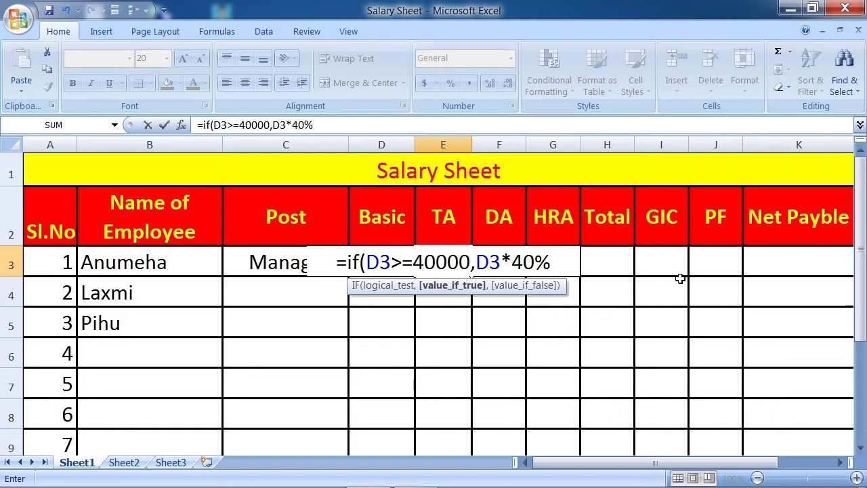
text(,)
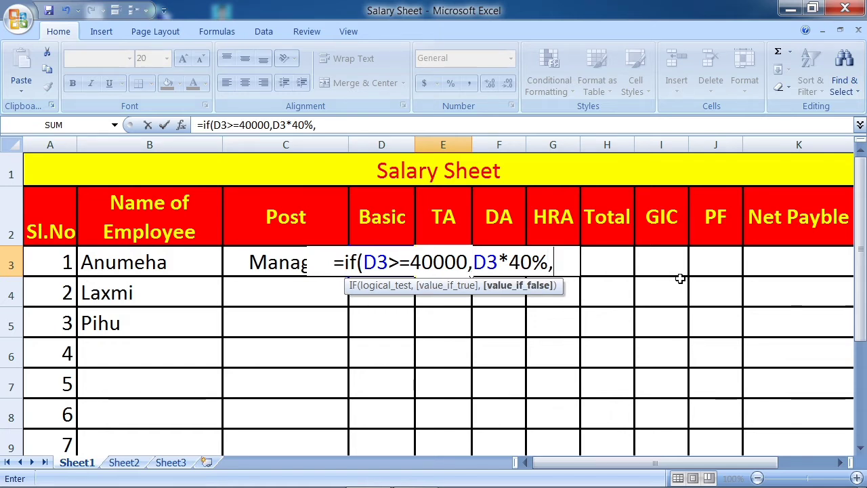
- Nest a second IF as the value-if-false, with D3>=30000 as its logical test
text(if)
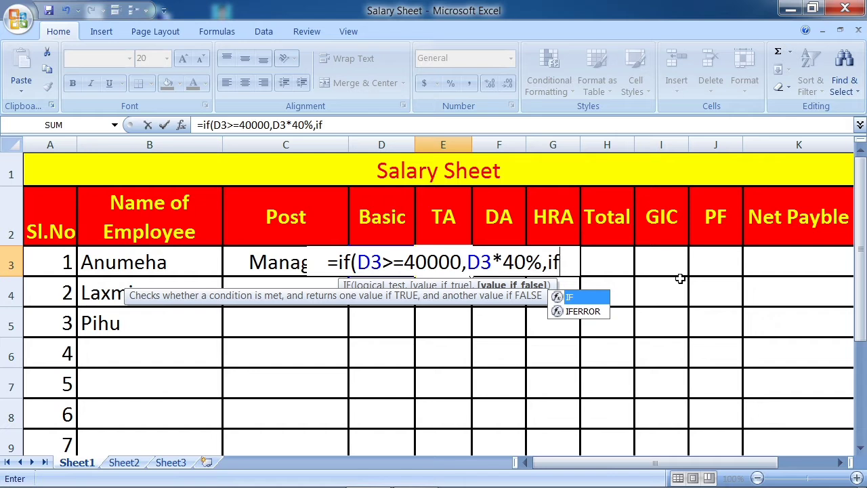
text(()
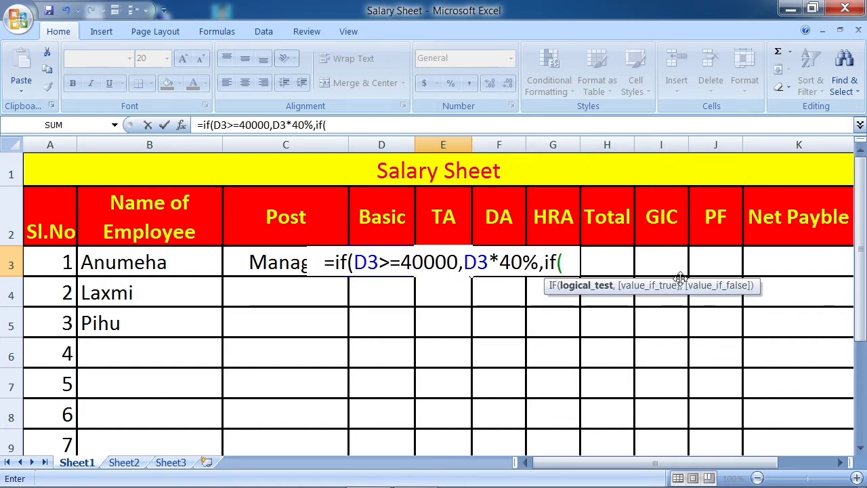
text(D3)
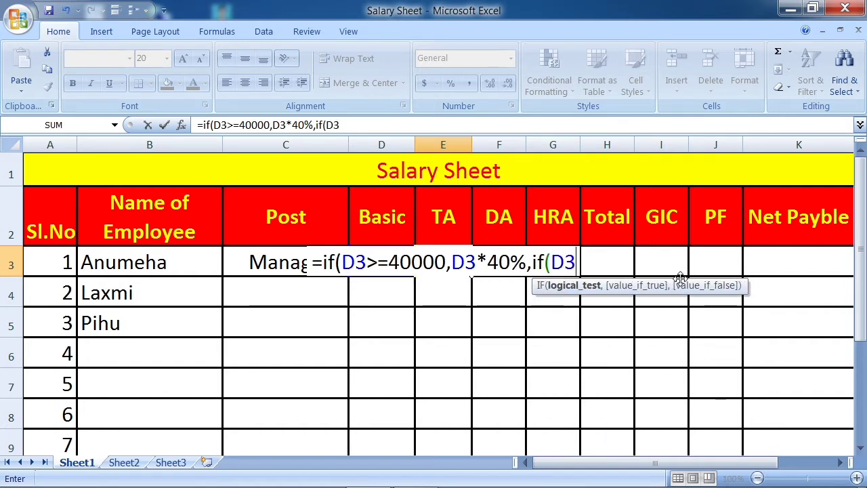
text(>)
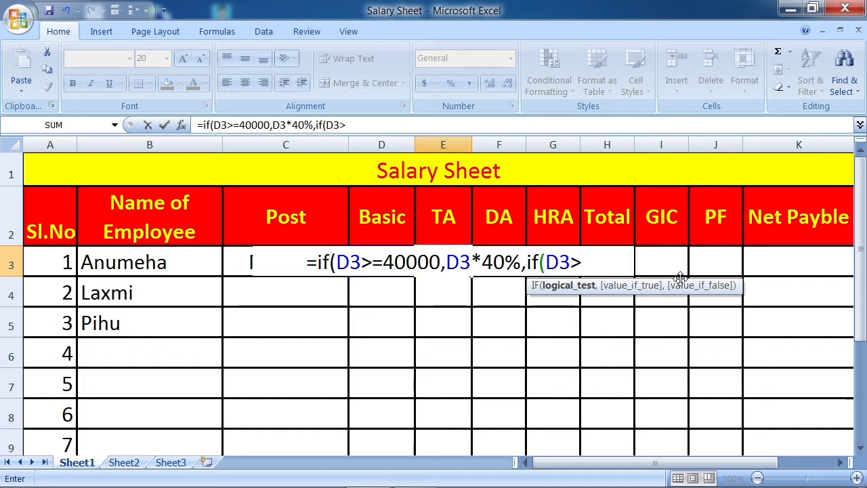
text(=)
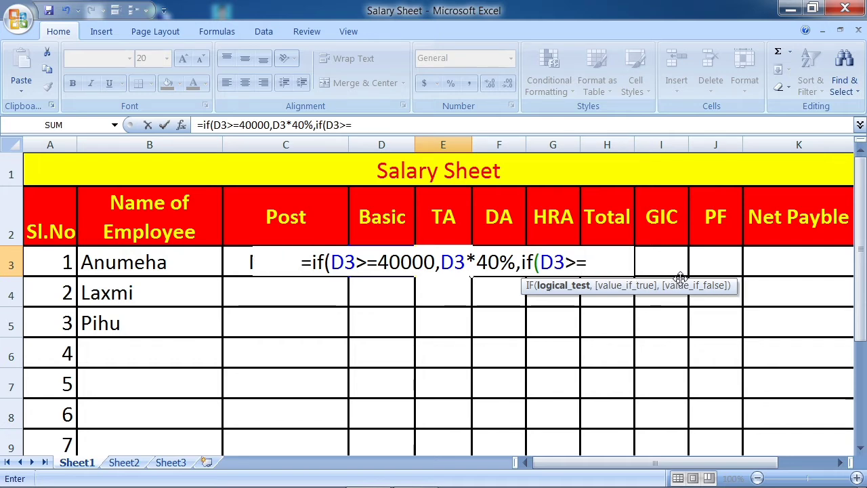
text(3)
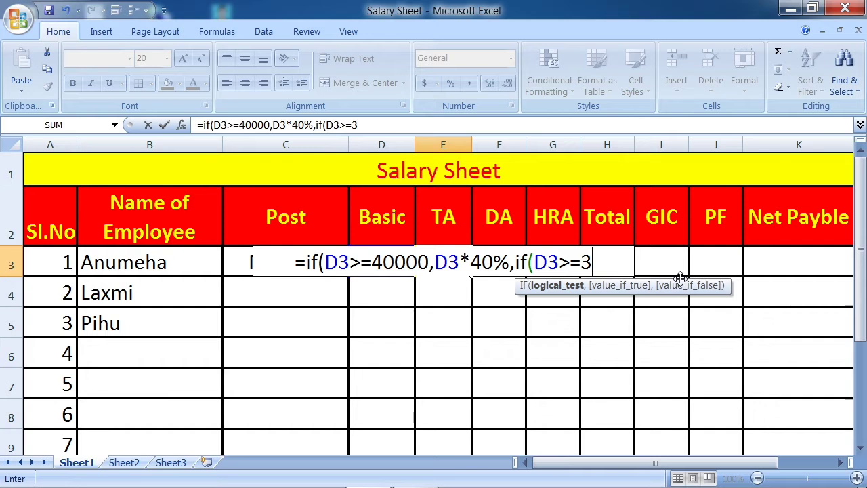
text(0000)
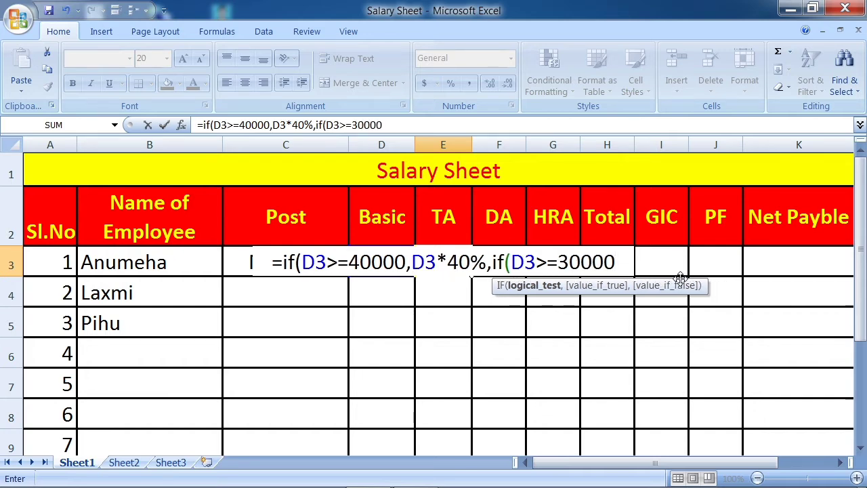
text(,)
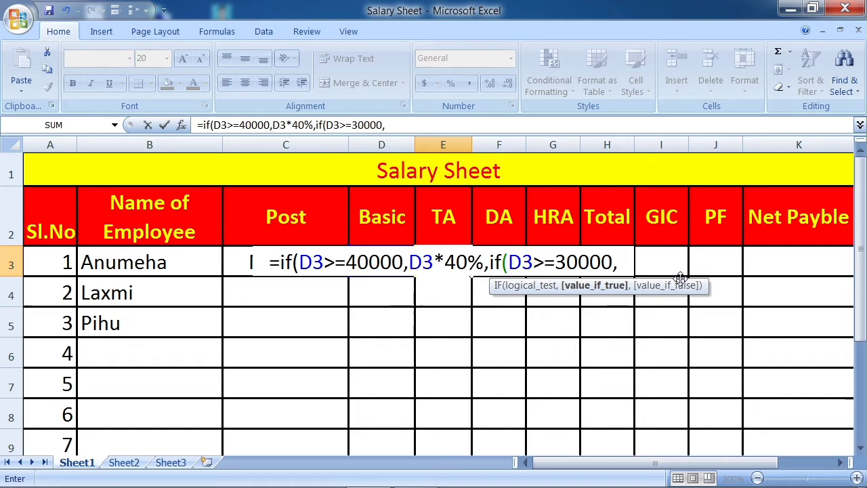
- Set the second IF's value-if-true to 30% of basic pay, D3*30%
text(D)
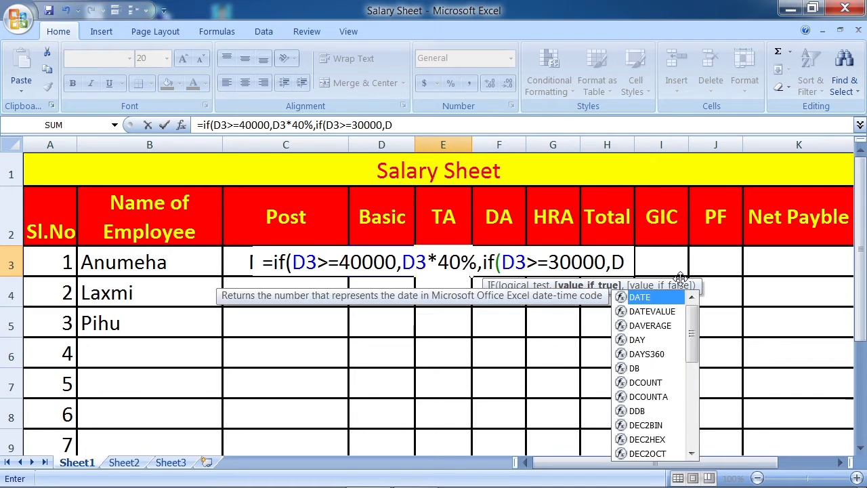
text(3*)
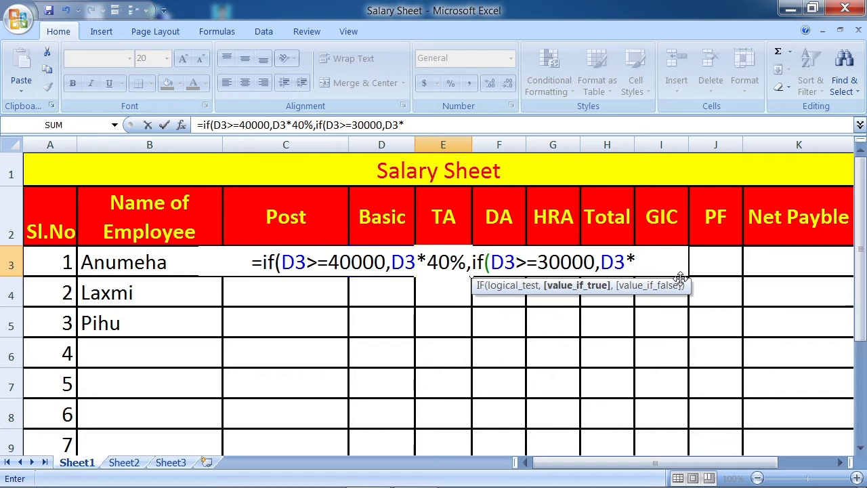
text(30%)
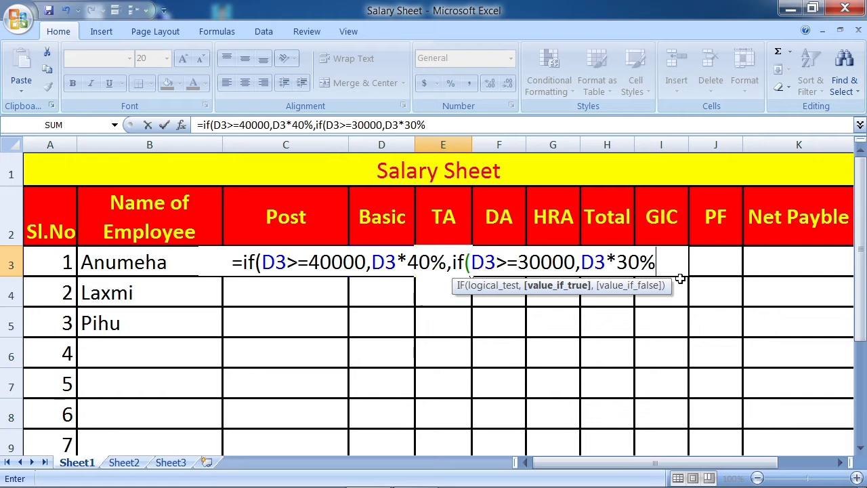
text(,)
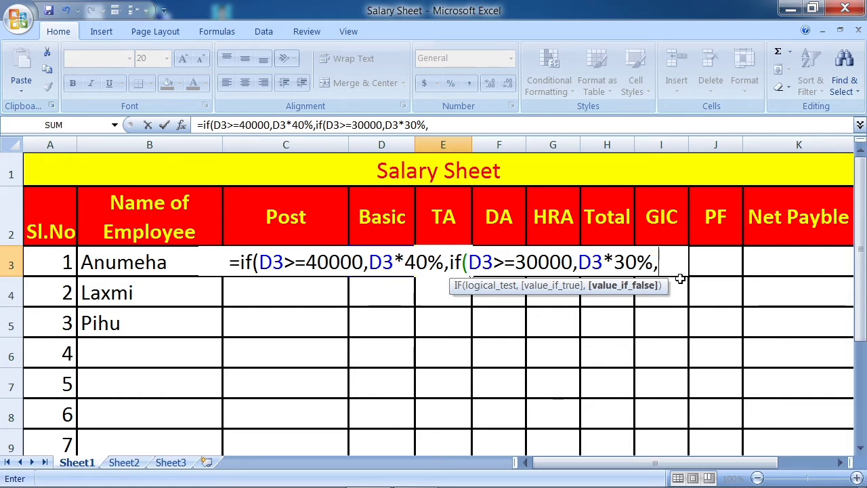
- Nest a third IF in the TA formula, with D3>=20000 as its logical test
text(if)
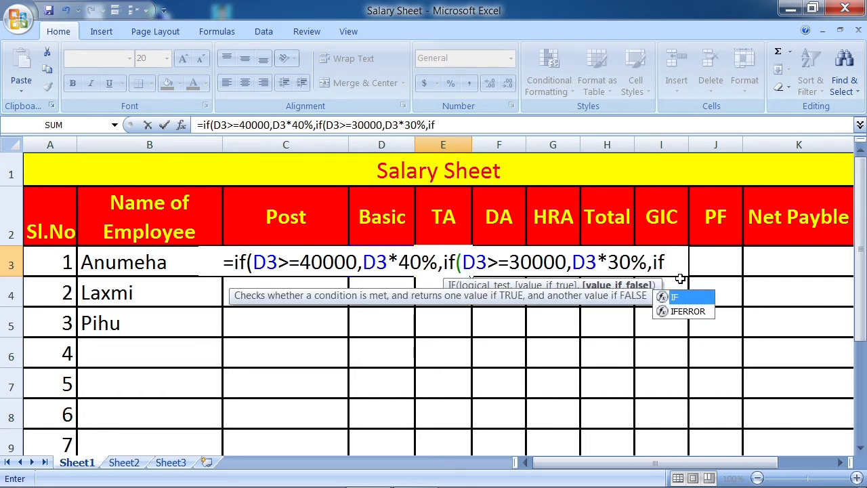
text(()
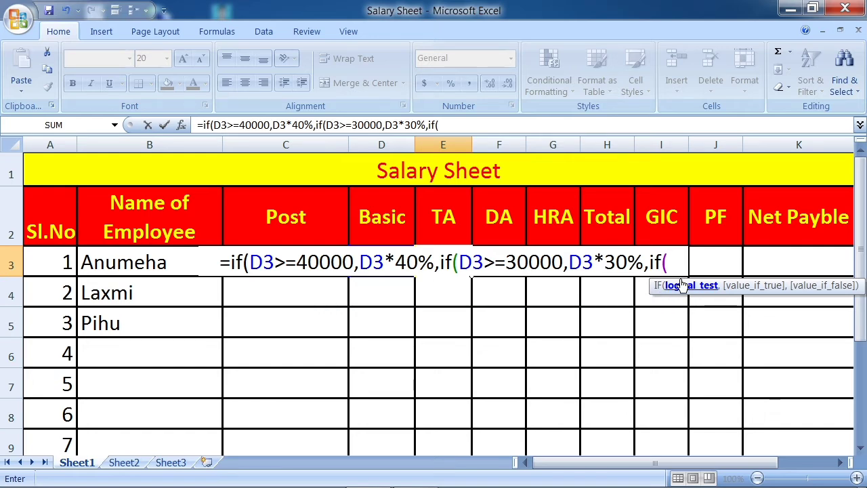
text(D@)
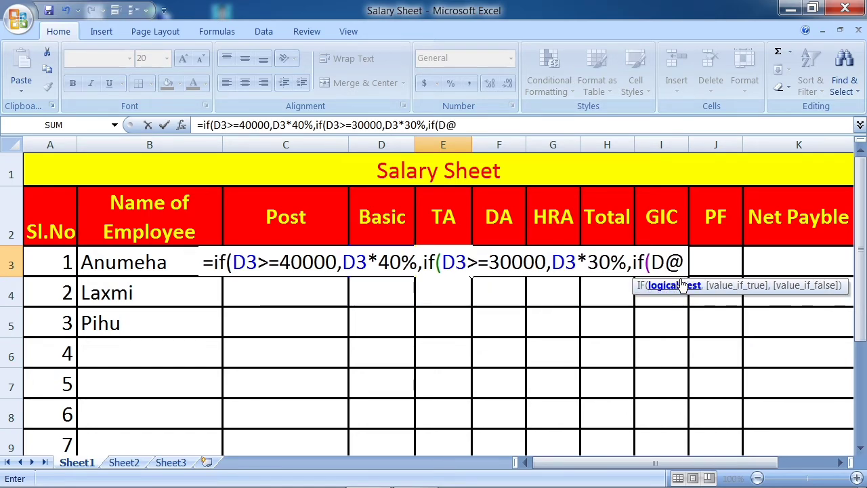
key(BackSpace)
text(3)
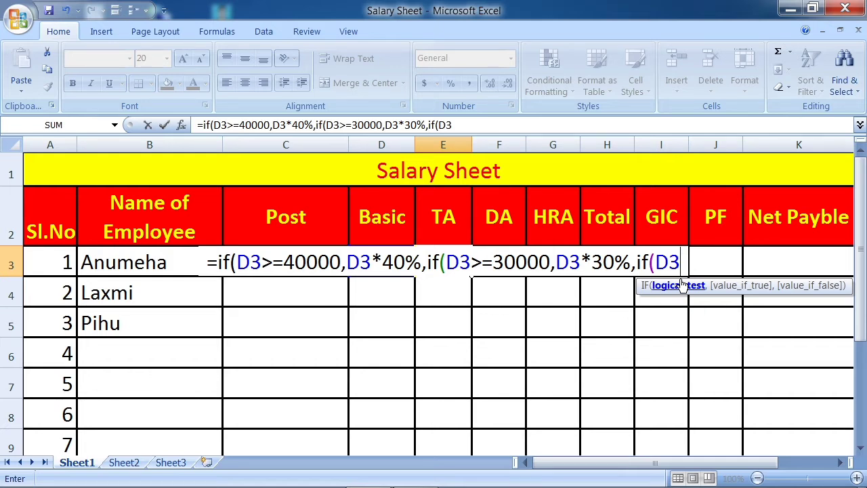
text(>=)
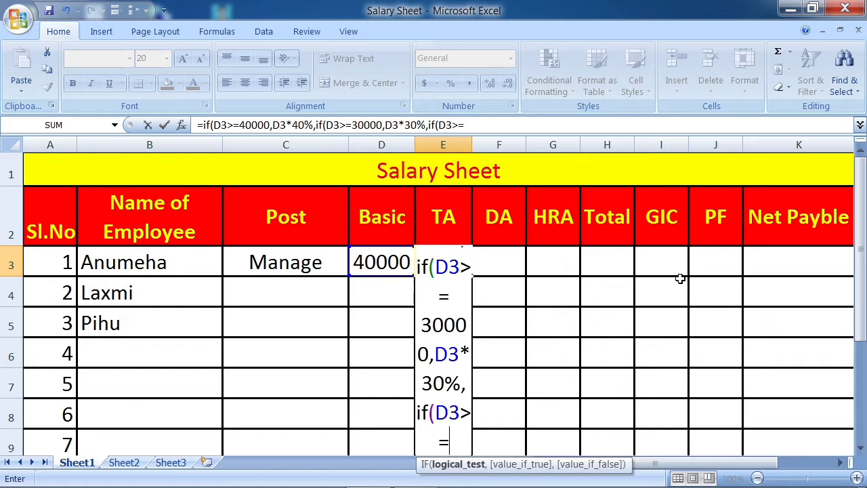
text(20000)
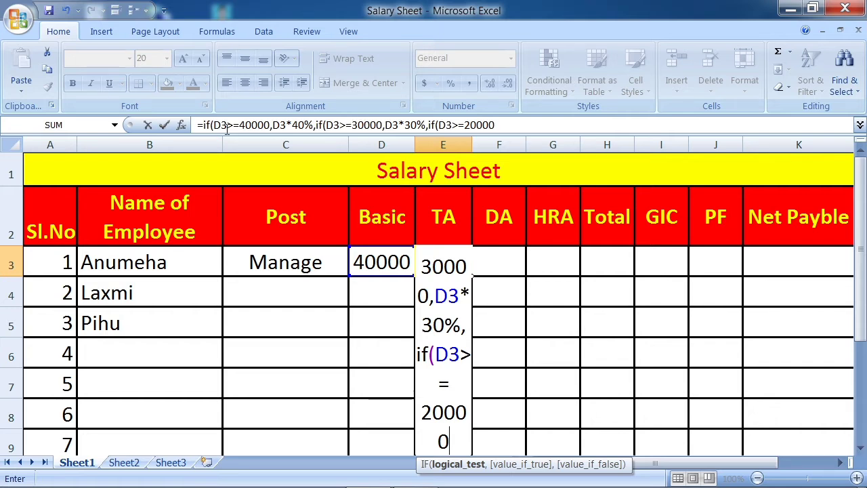
mouse_move(494, 473)
text(,)
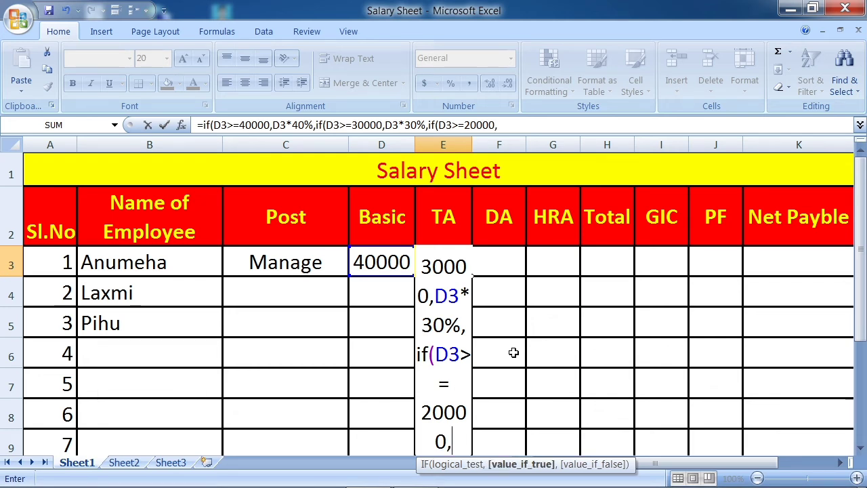
- Set the third IF's value-if-true to 20% of basic pay, D3*20%
text(D#)
key(BackSpace)
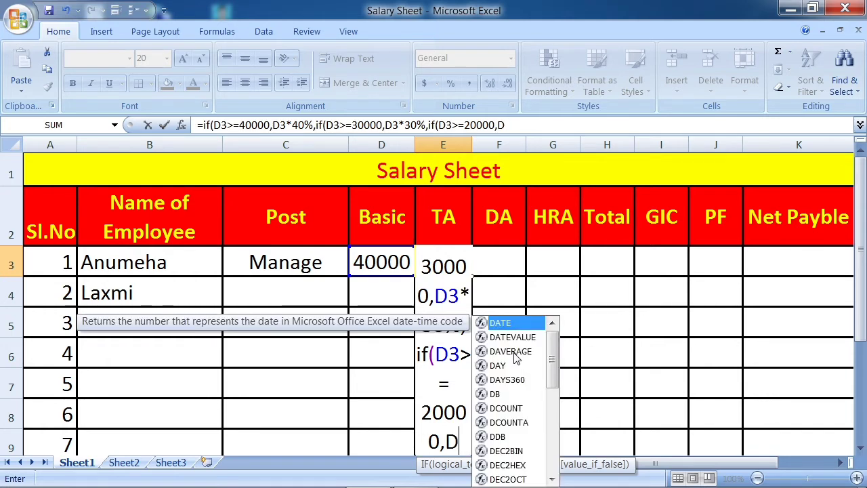
text(3)
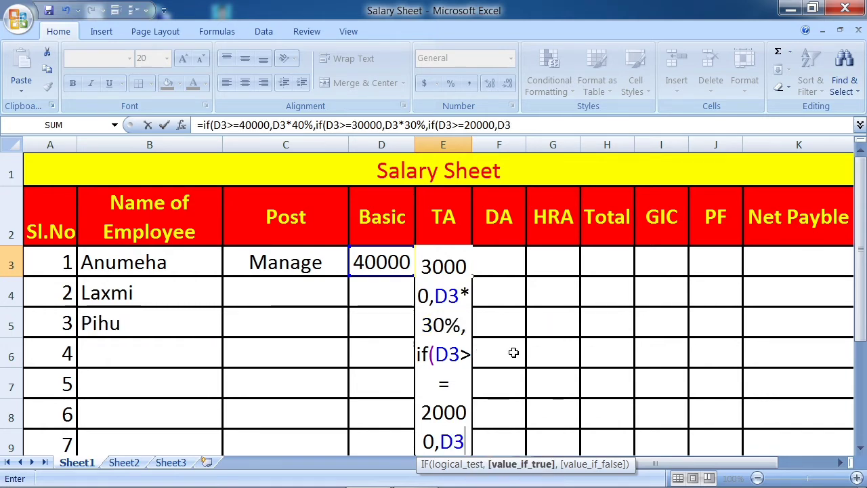
text(*)
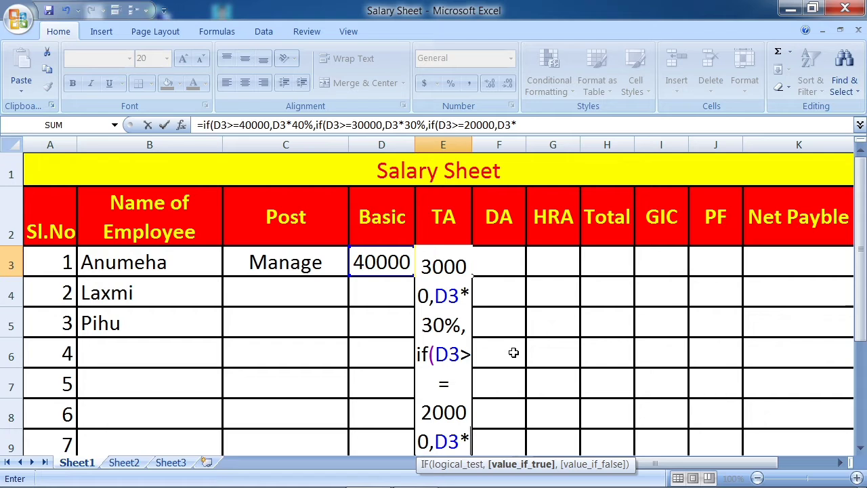
text(20)
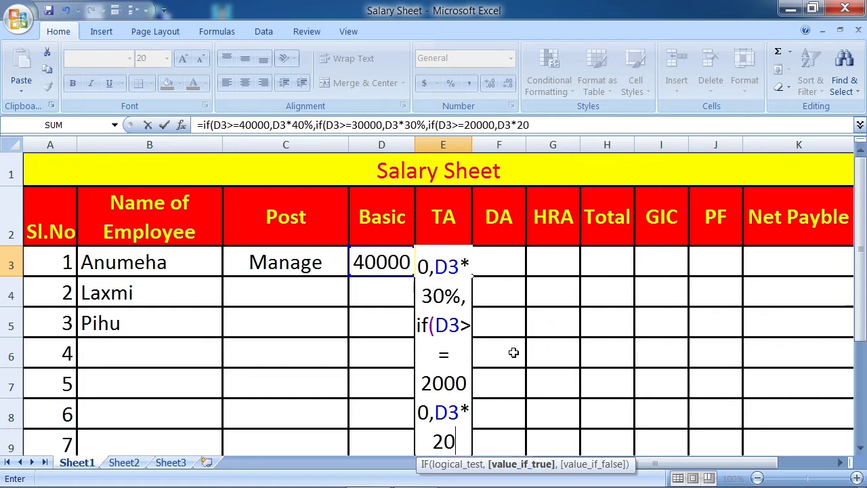
text(%,)
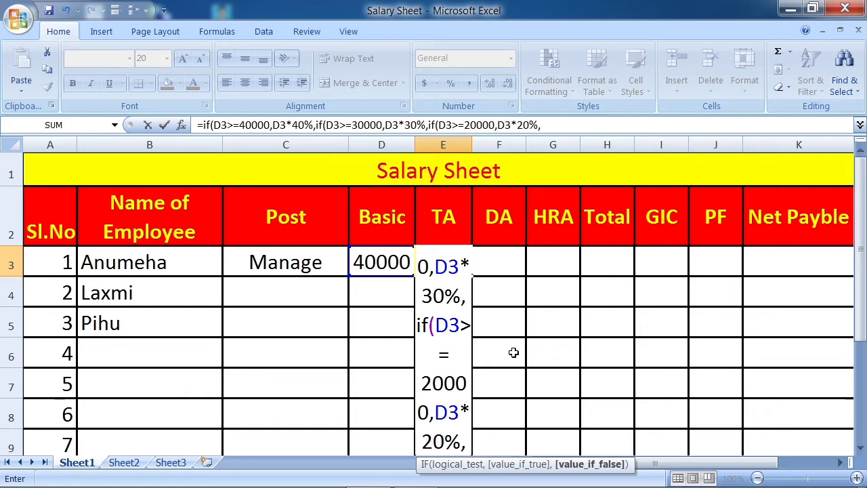
- Nest a fourth IF as the value-if-false in the TA formula, with D3>=10000 as its logical test
text(D)
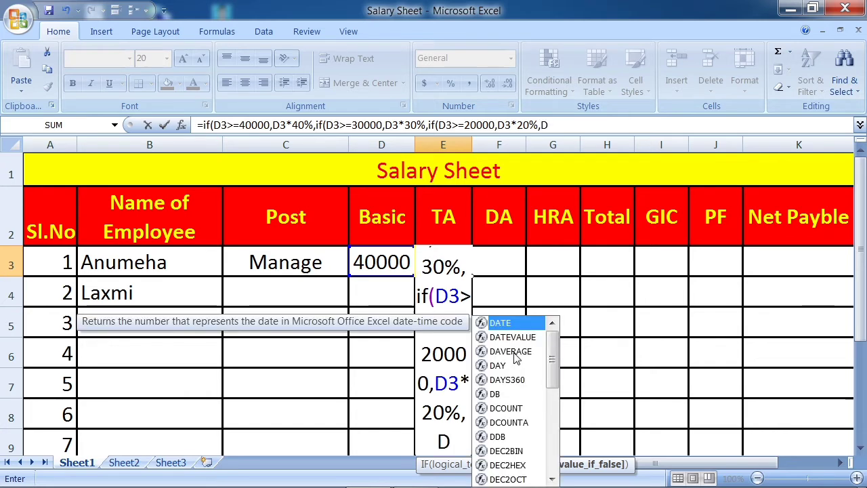
key(BackSpace)
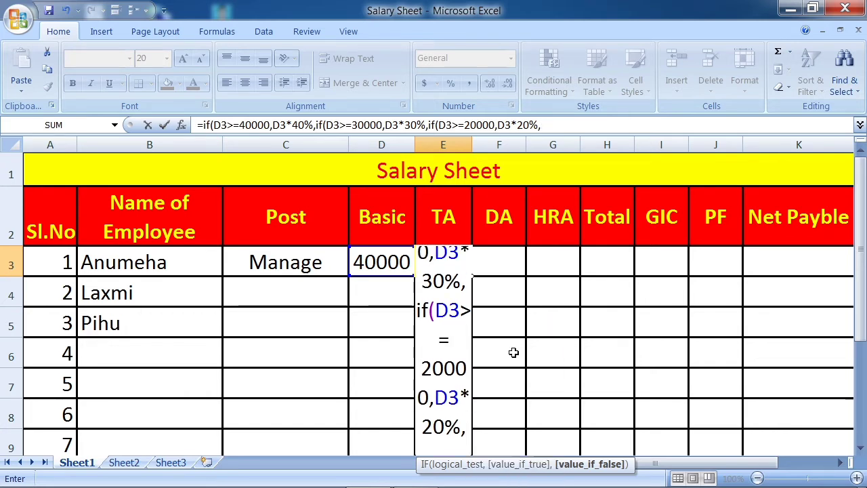
text(if)
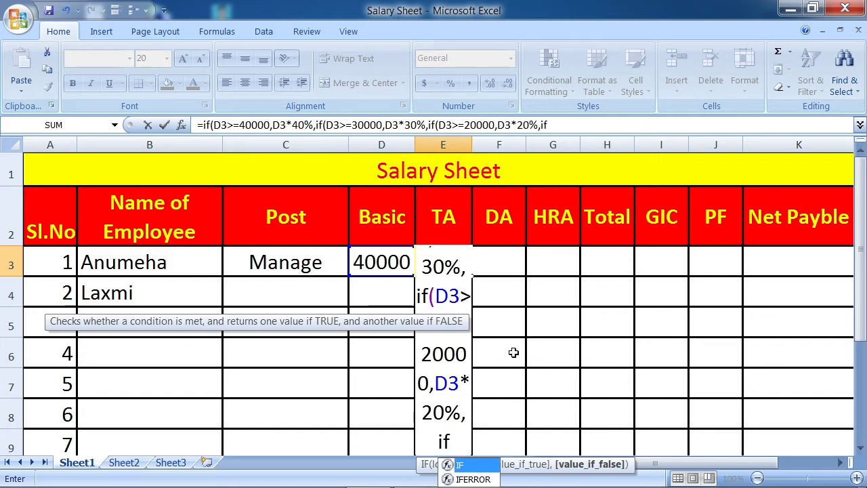
text(()
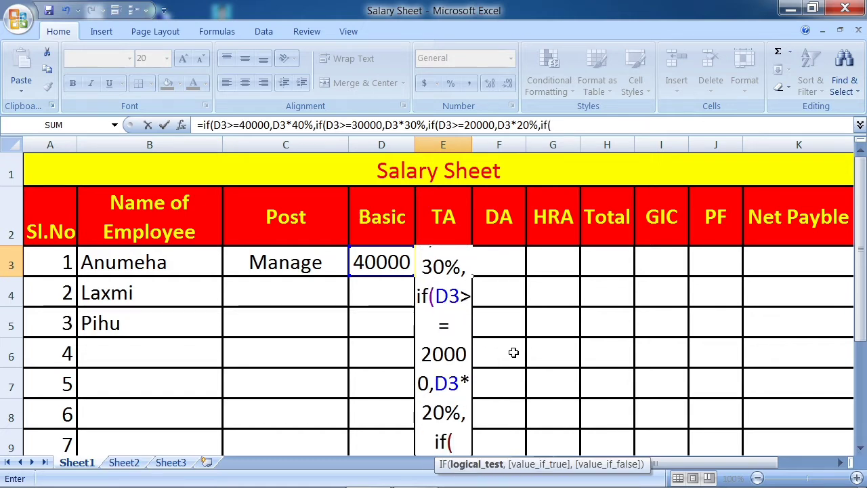
text(D3)
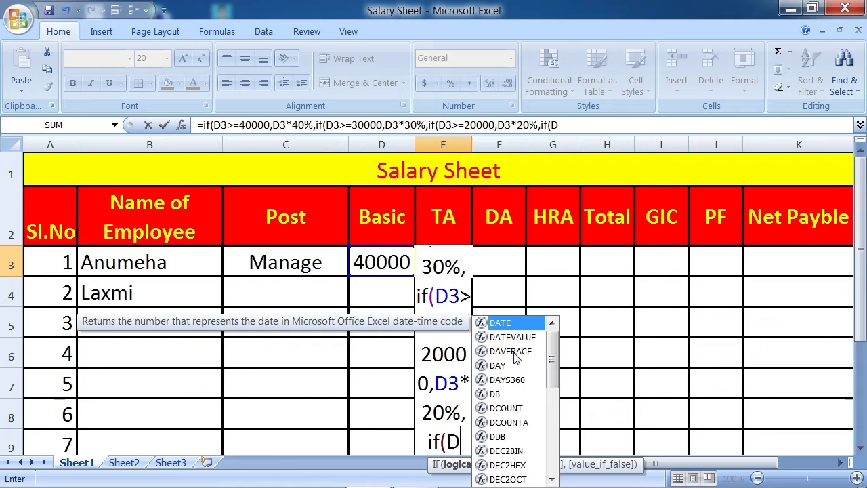
text(>=)
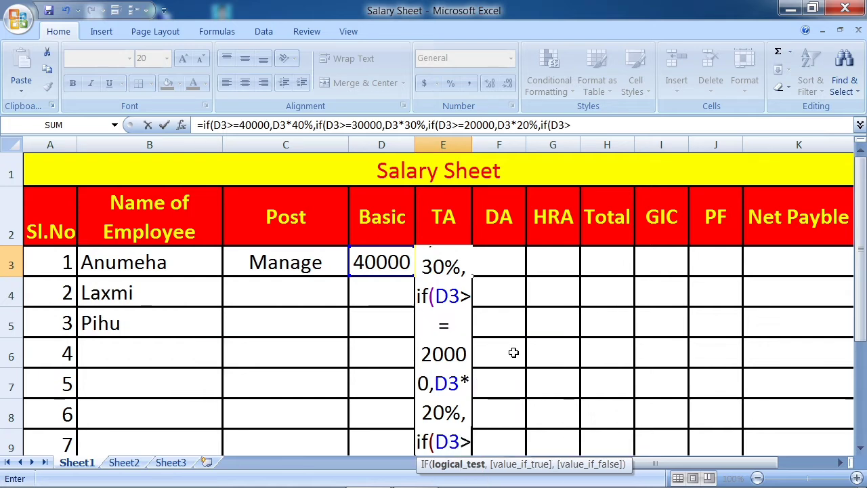
text(1)
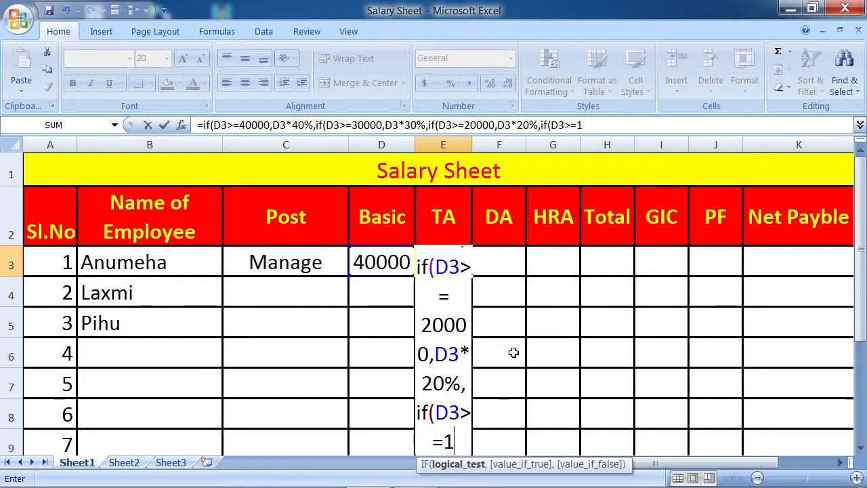
text(0000)
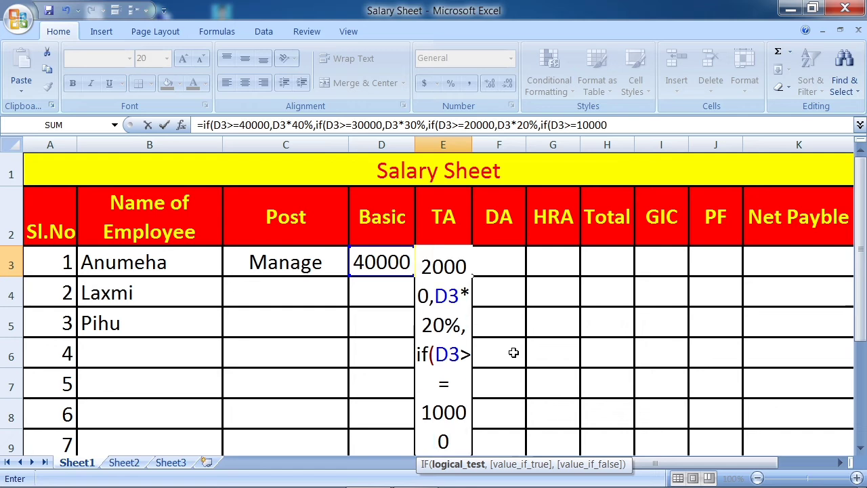
text(,)
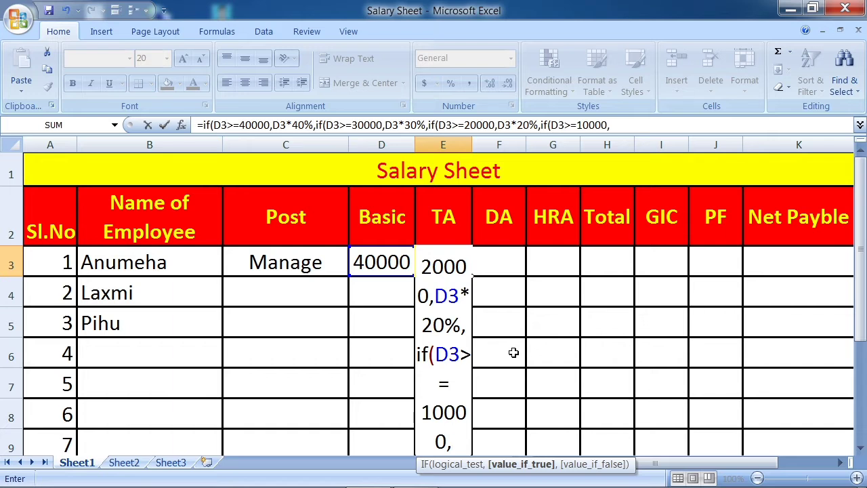
- Set the fourth IF's value-if-true to D3*10, close all four IFs and enter the TA formula
text(D3)
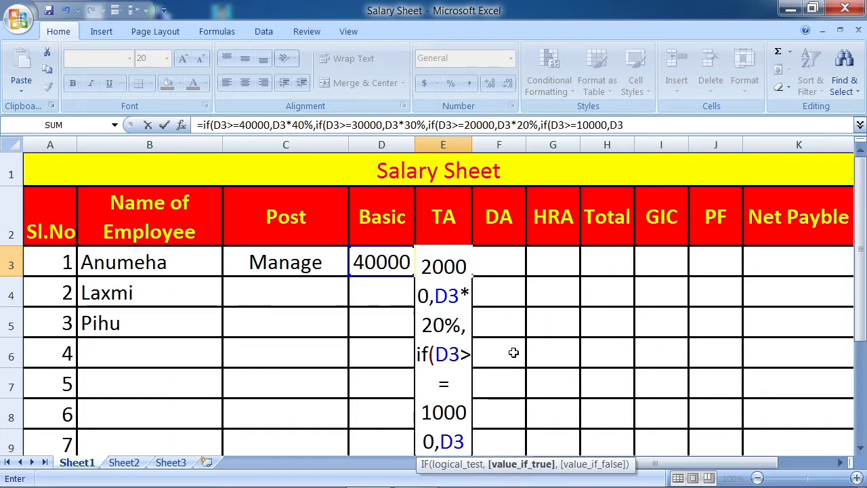
text(*)
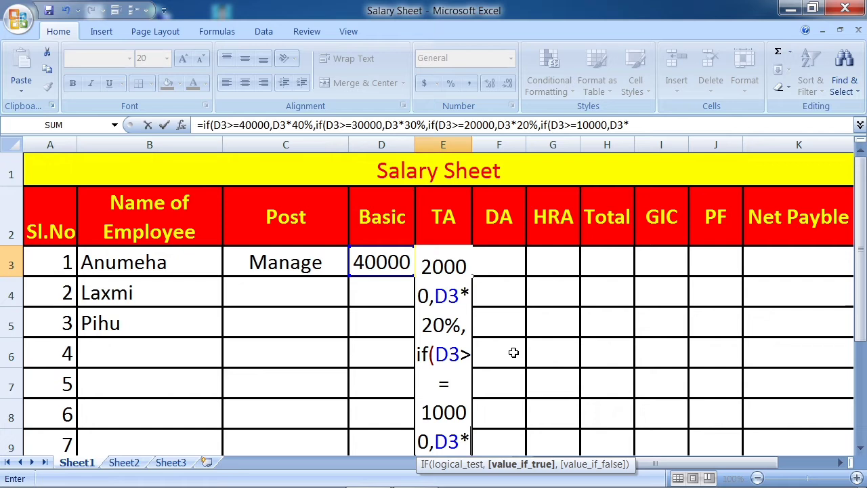
text(10)
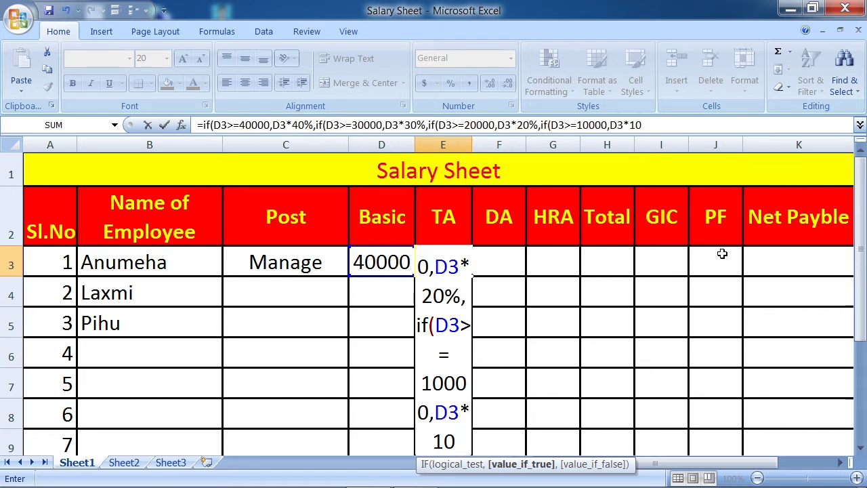
text()))))
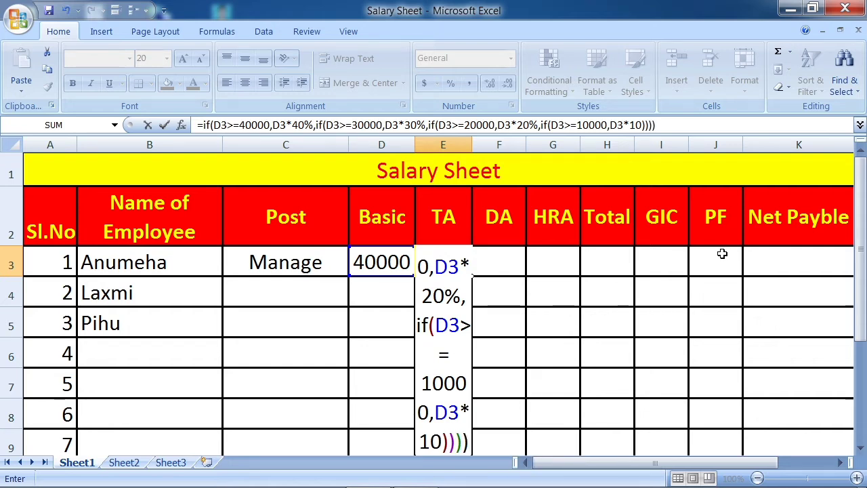
key(Return)
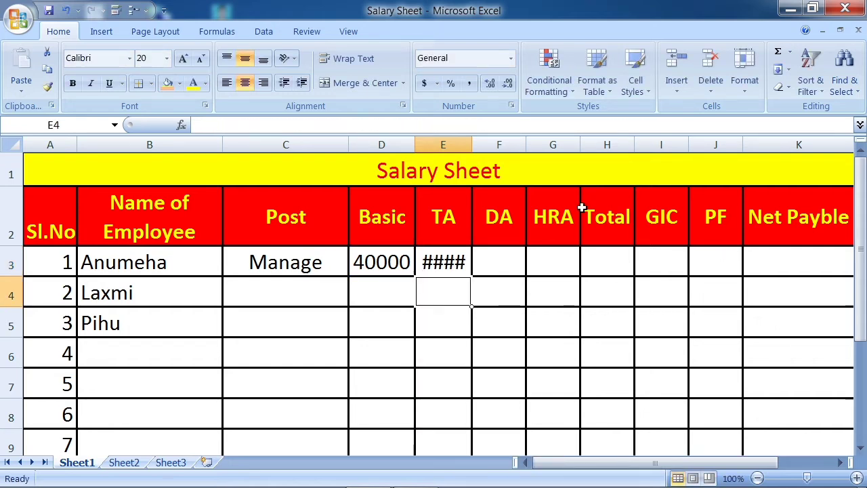
- Widen column E enough to show the full TA amount and select cell E3 to review its formula
drag(474, 145, 480, 145)
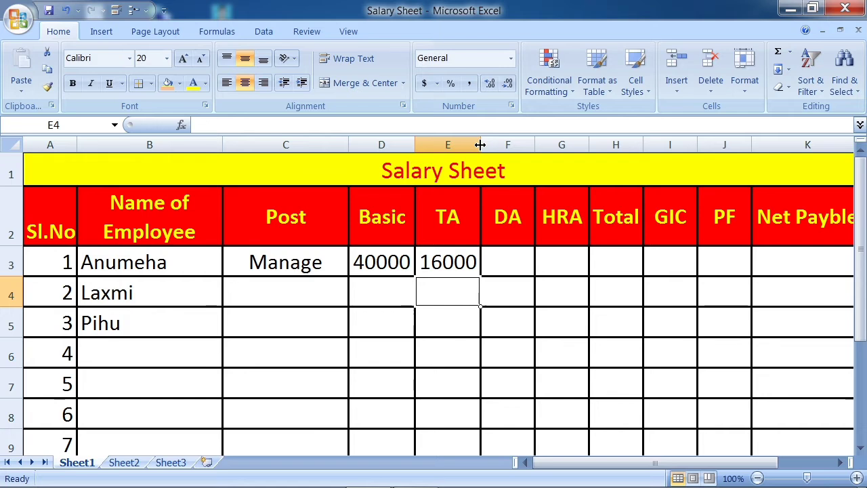
click(451, 254)
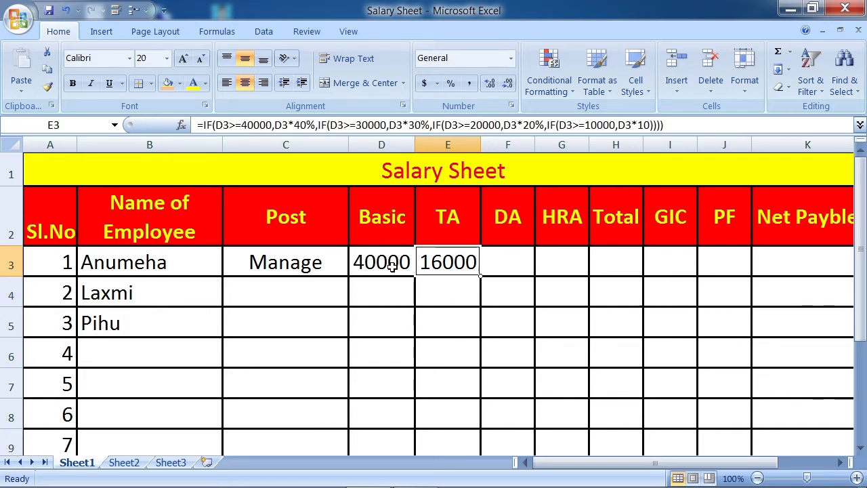
- Start an IF formula in DA cell F3 with D3>=40000 as its logical test
click(503, 270)
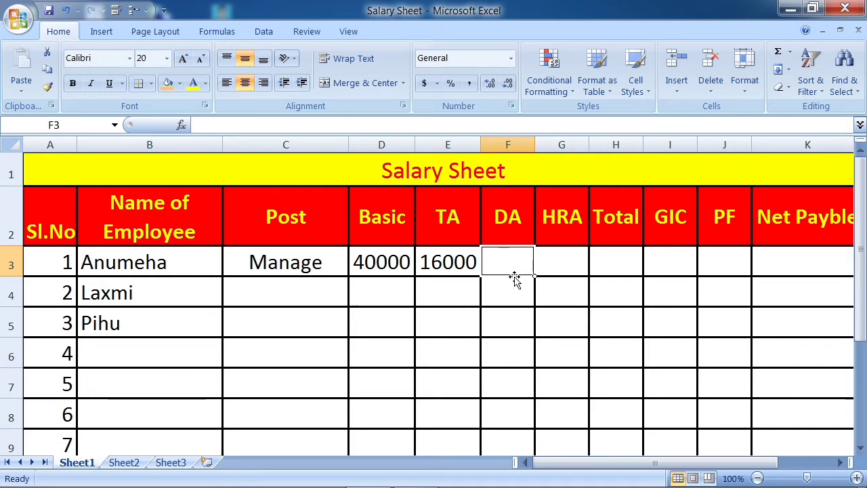
text(=if)
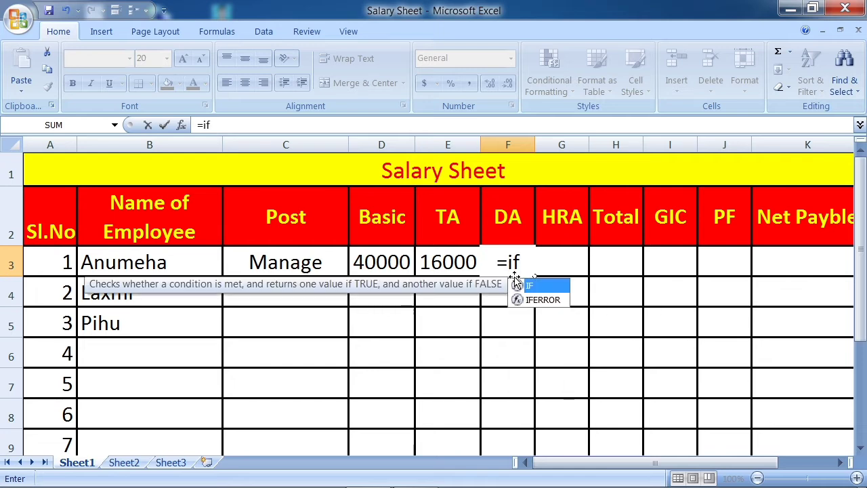
text(()
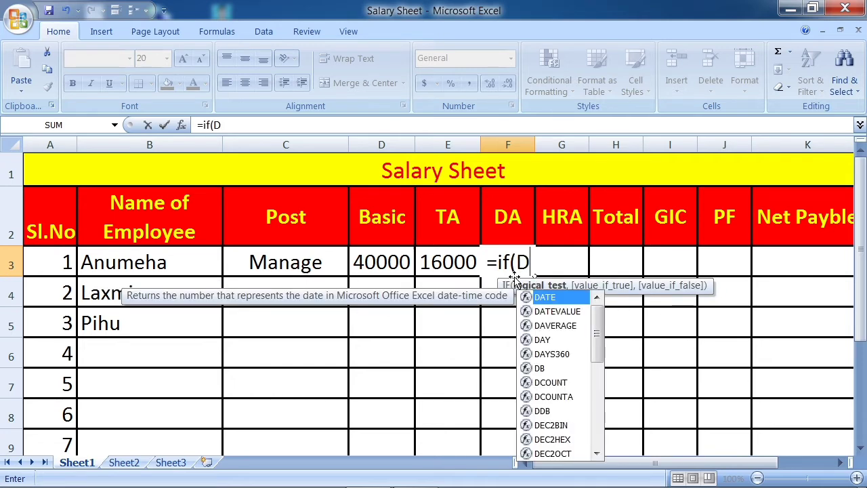
text(D3)
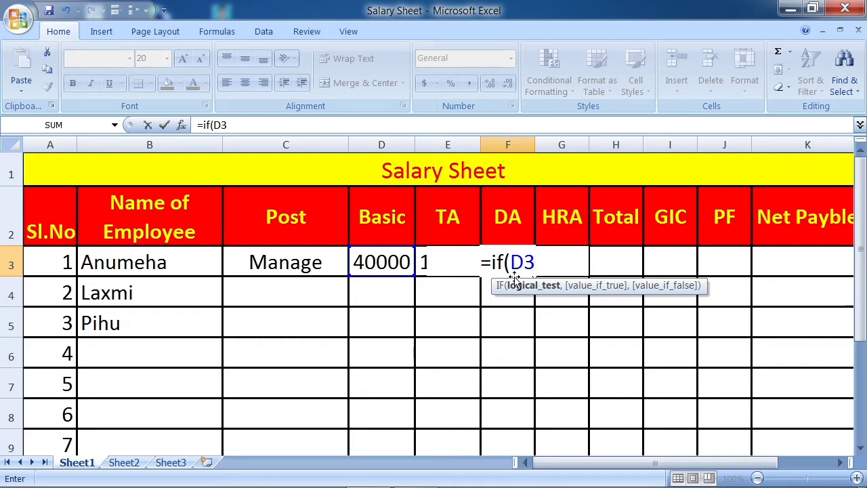
text(>=)
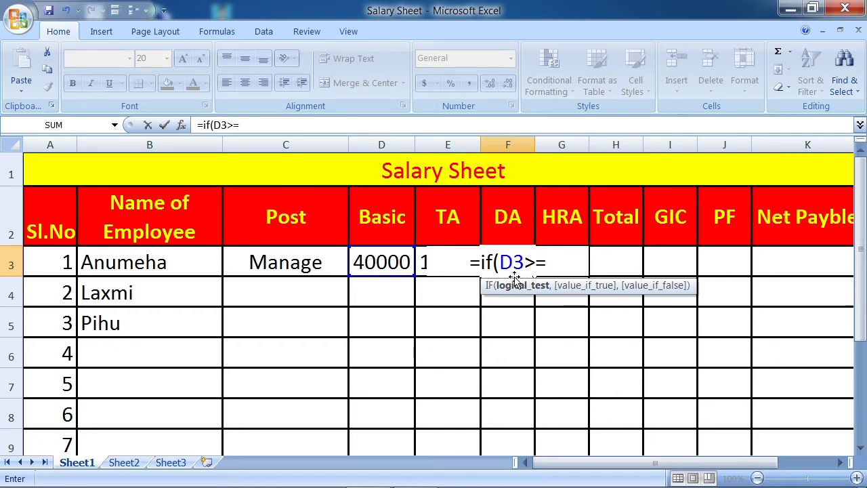
text(40000)
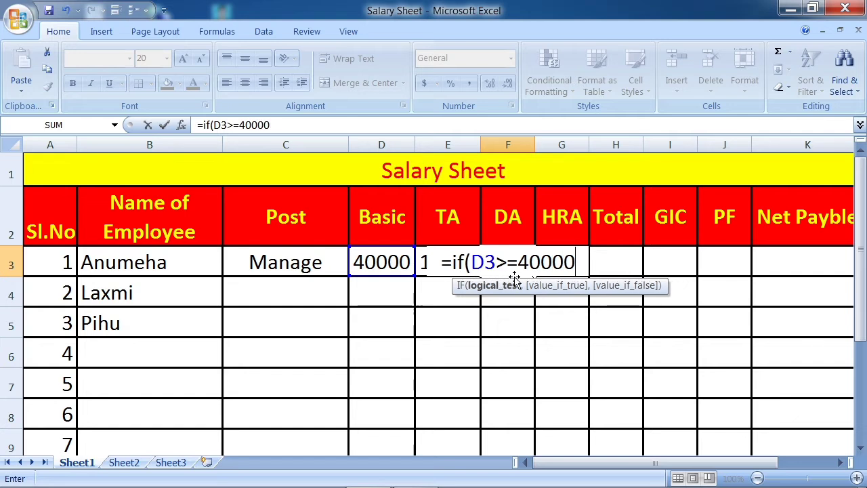
text(,)
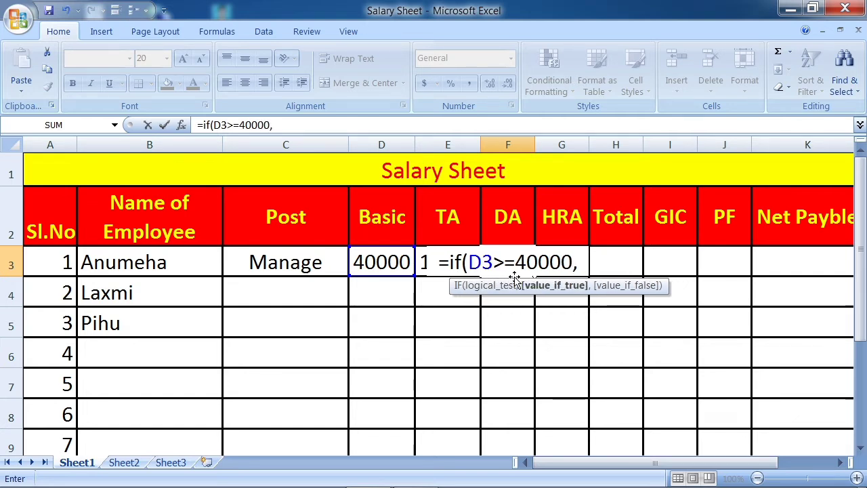
- Set the DA formula's value-if-true to D3*100%, checking the grade A rate on Sheet2 and removing the stray sheet reference
text(D3*)
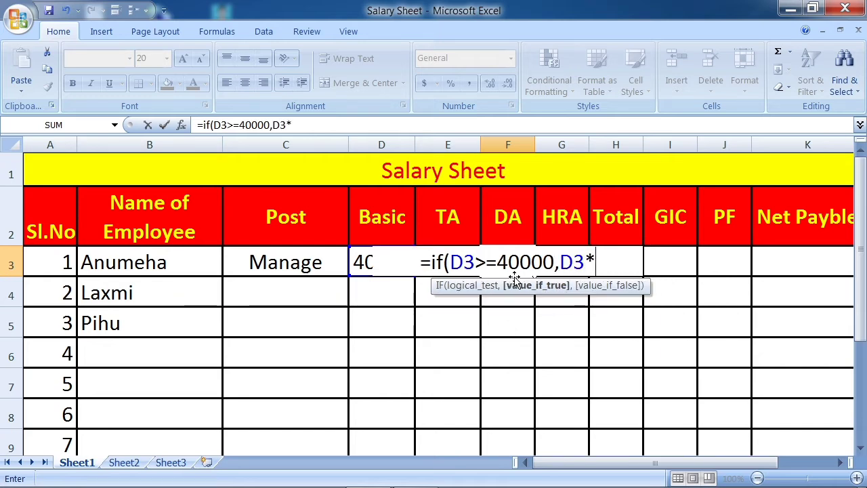
click(128, 424)
click(124, 462)
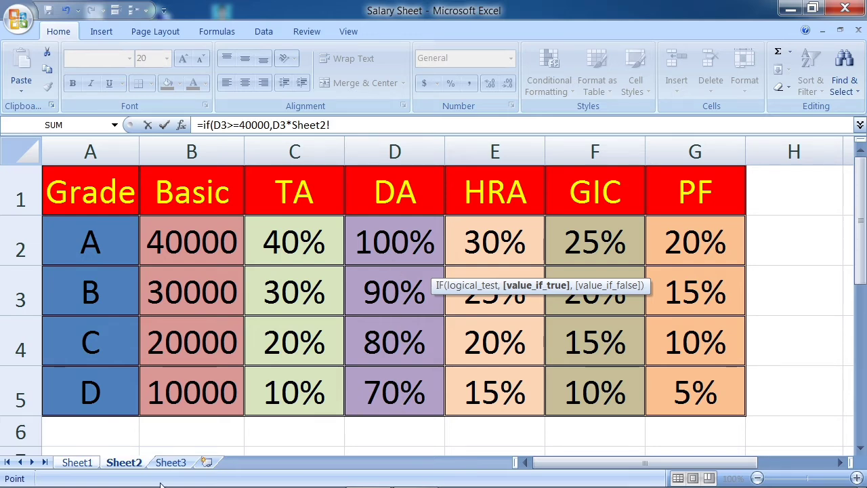
click(77, 462)
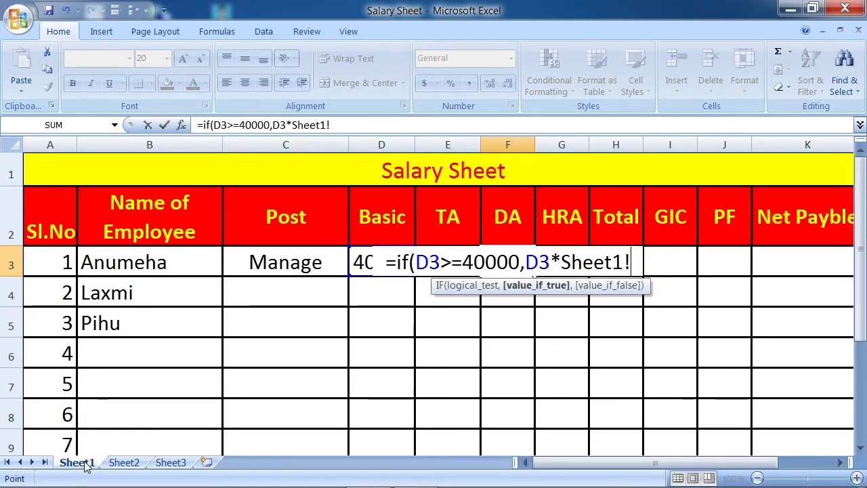
key(BackSpace)
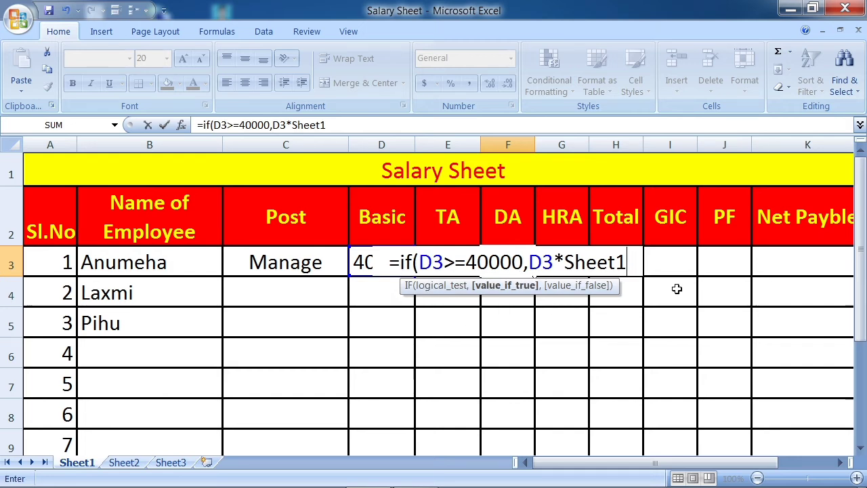
key(BackSpace)
key(BackSpace)
key(BackSpace)
key(BackSpace)
key(BackSpace)
key(BackSpace)
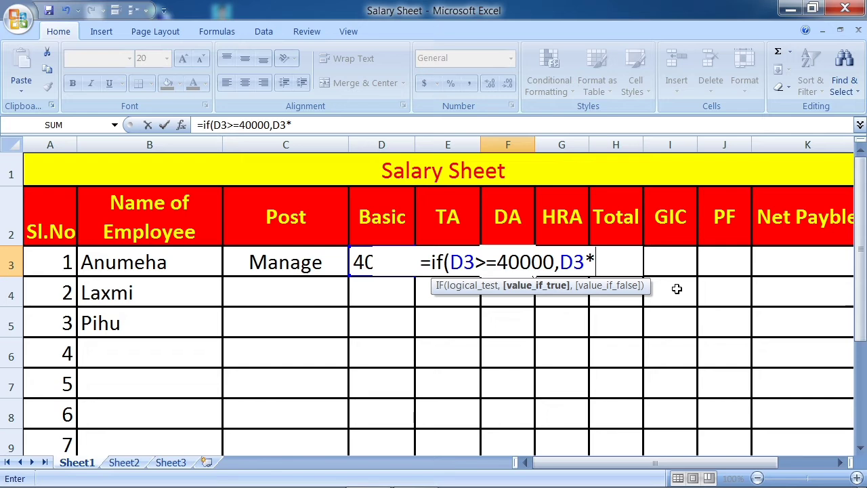
text(100)
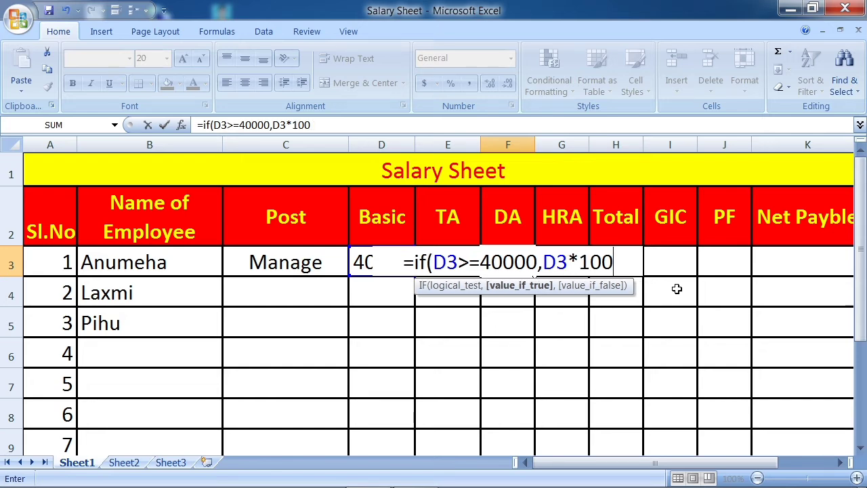
text(%)
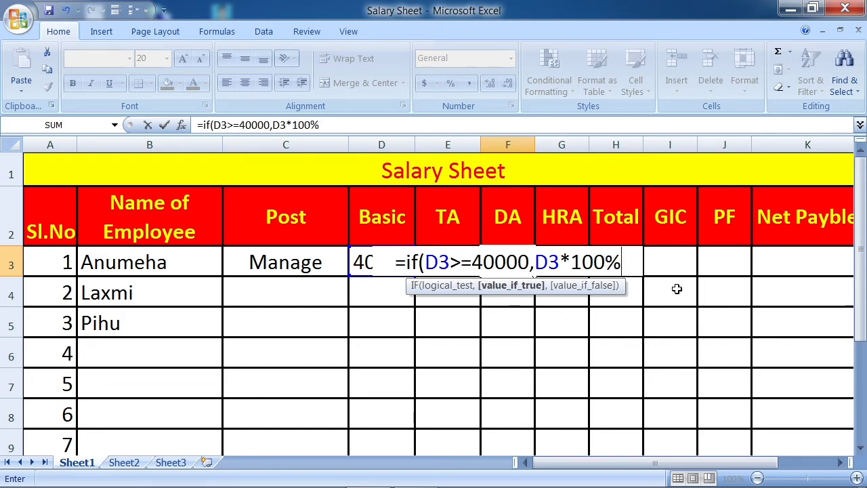
- Nest a second IF in the DA formula's value-if-false with D3>=30000 as its logical test
text(,)
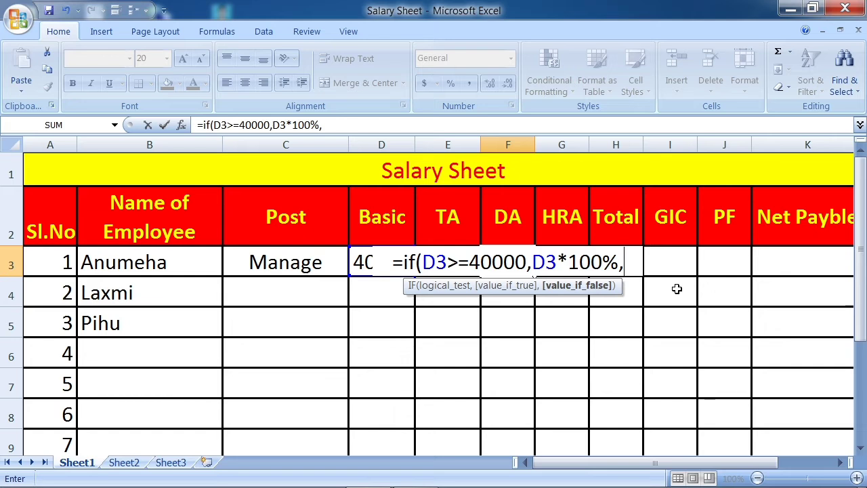
text(if)
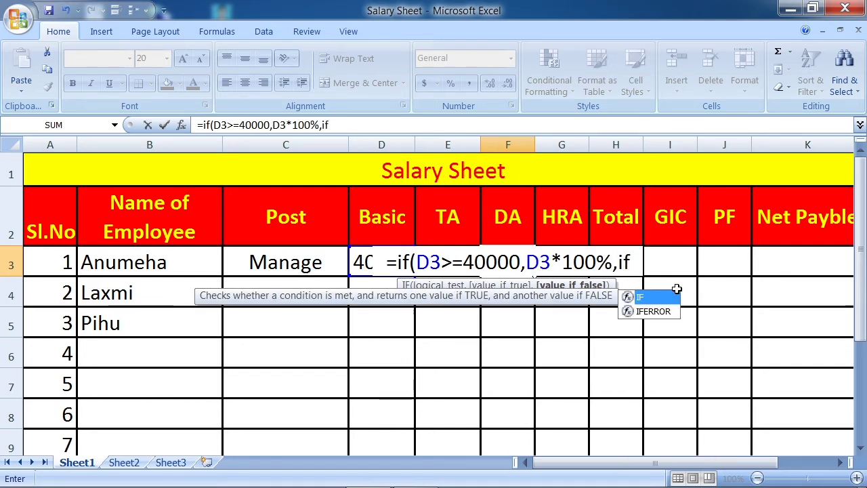
text(()
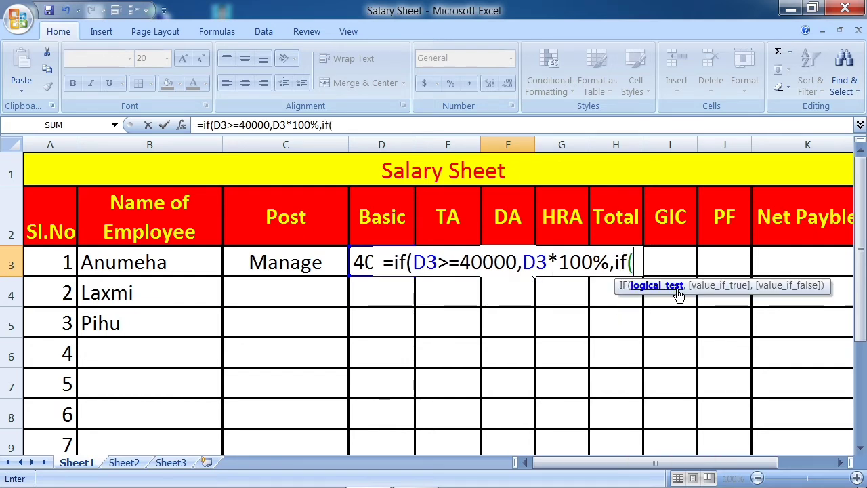
text(D3)
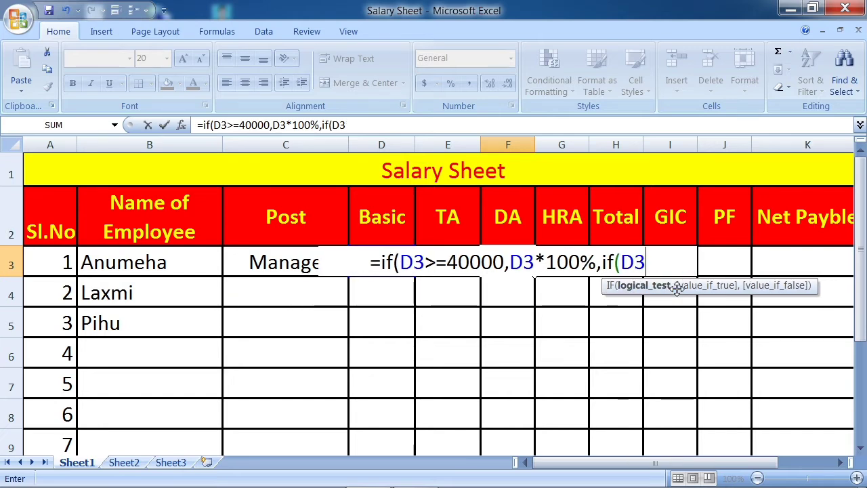
text(>)
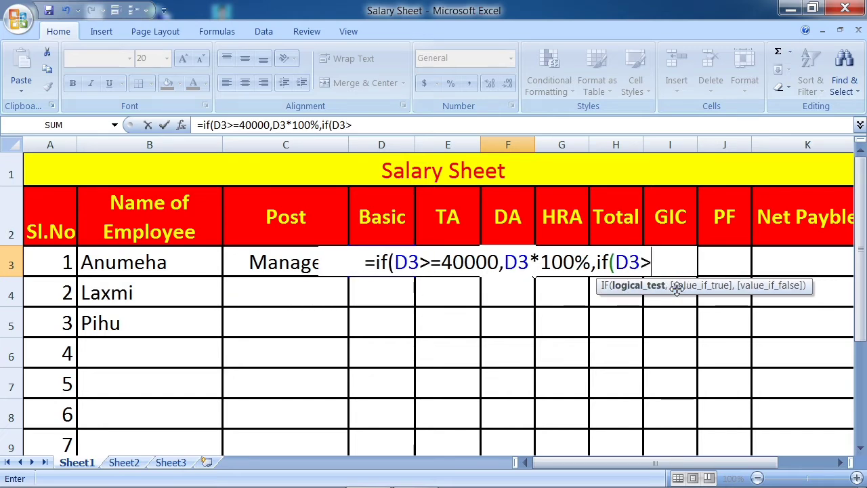
text(=)
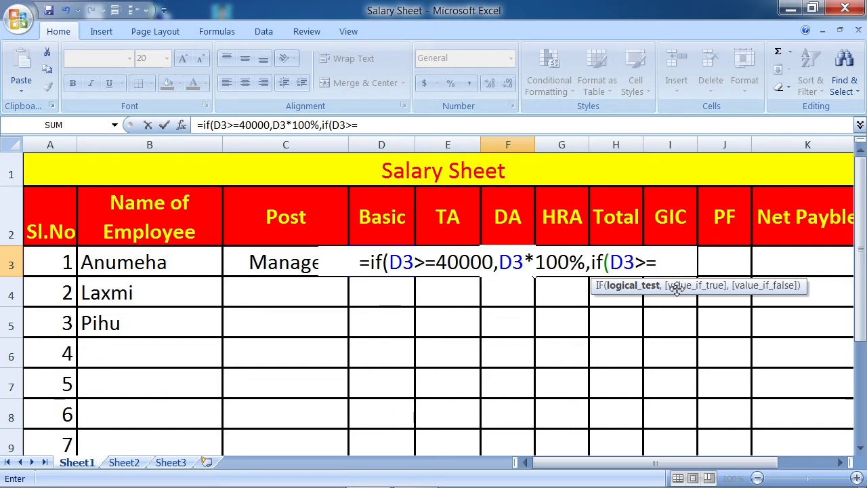
text(3)
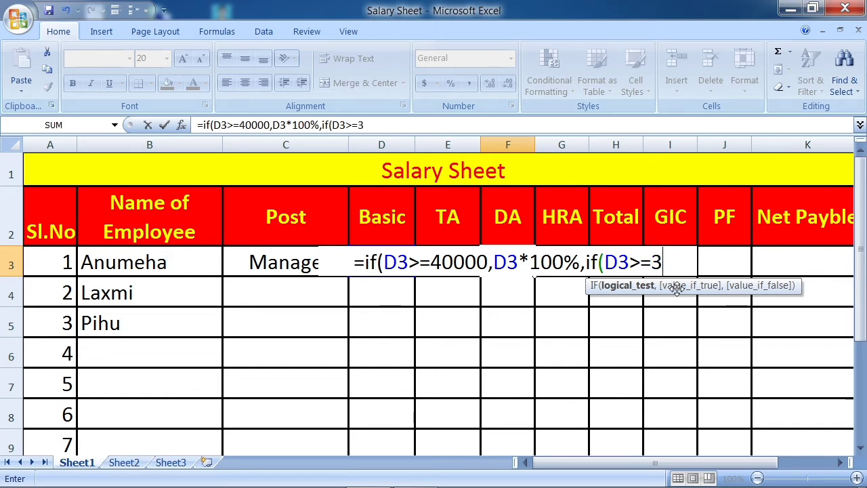
text(0000)
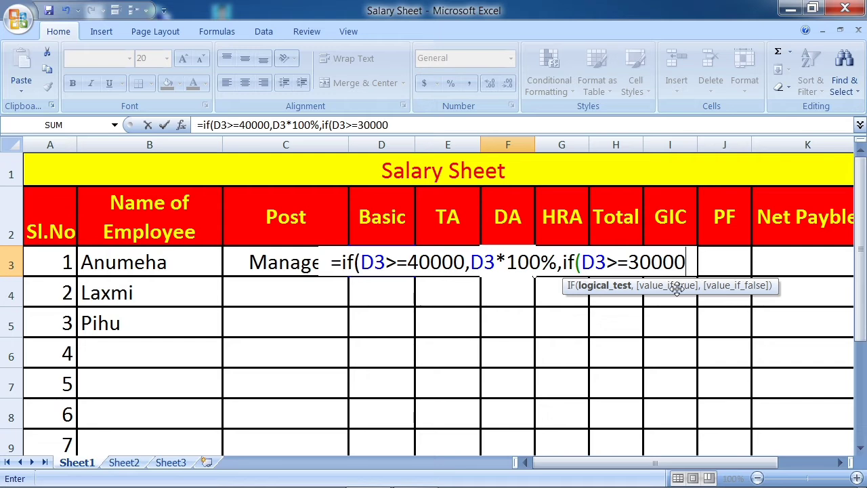
- Set the second IF's value-if-true in the DA formula to D3*90%
text(,)
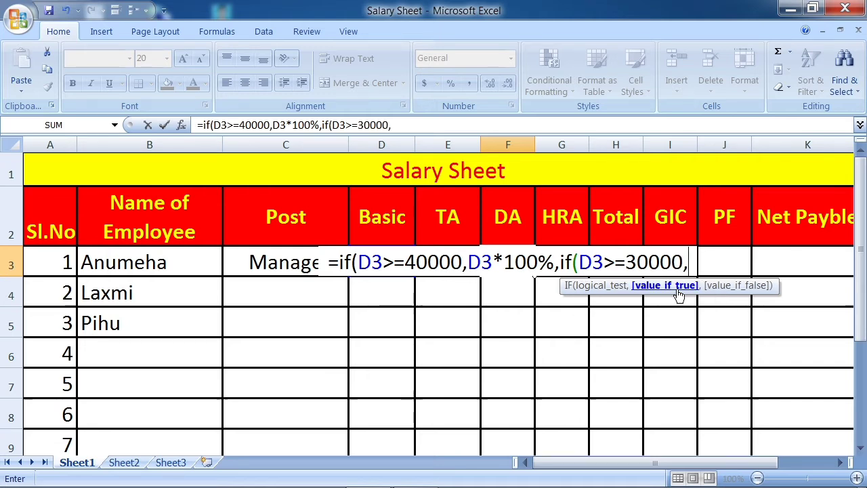
text(D)
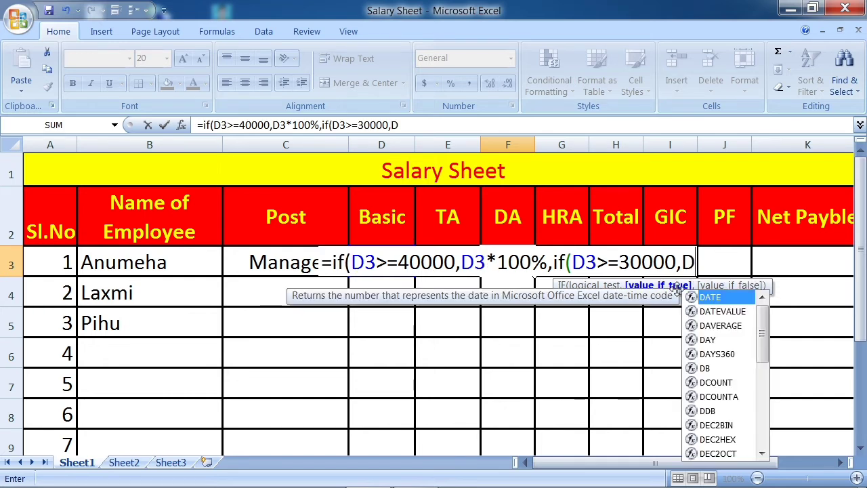
text(3)
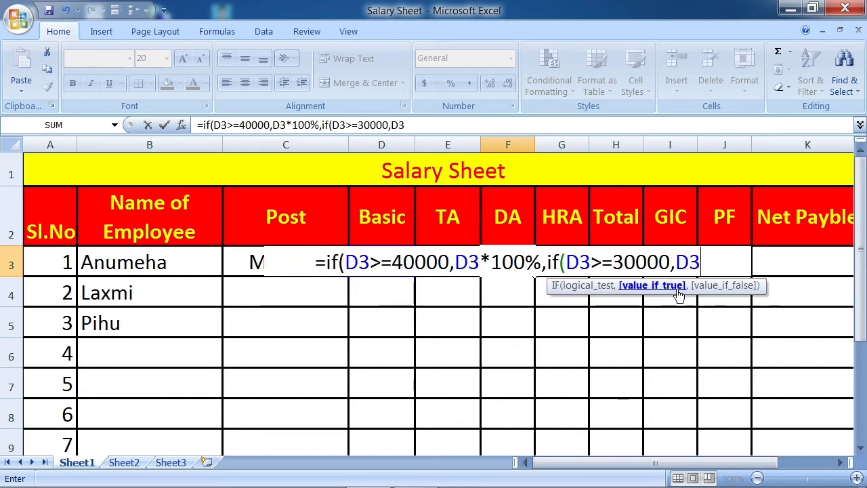
text(*)
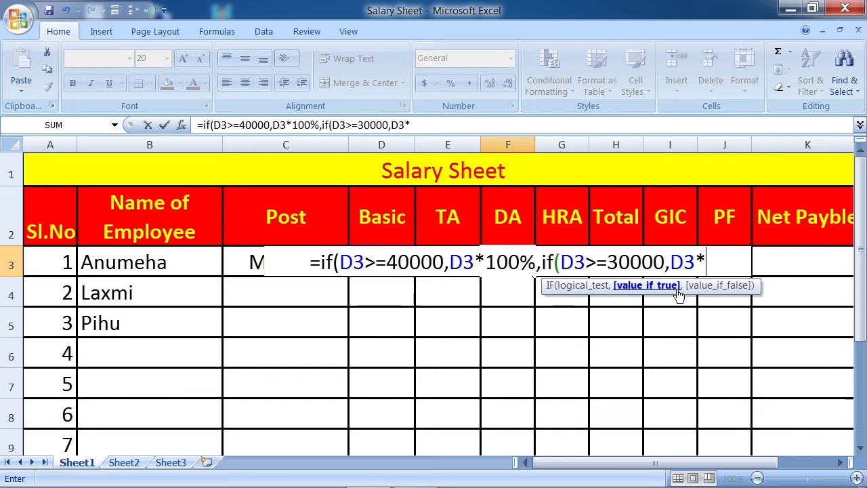
text(90)
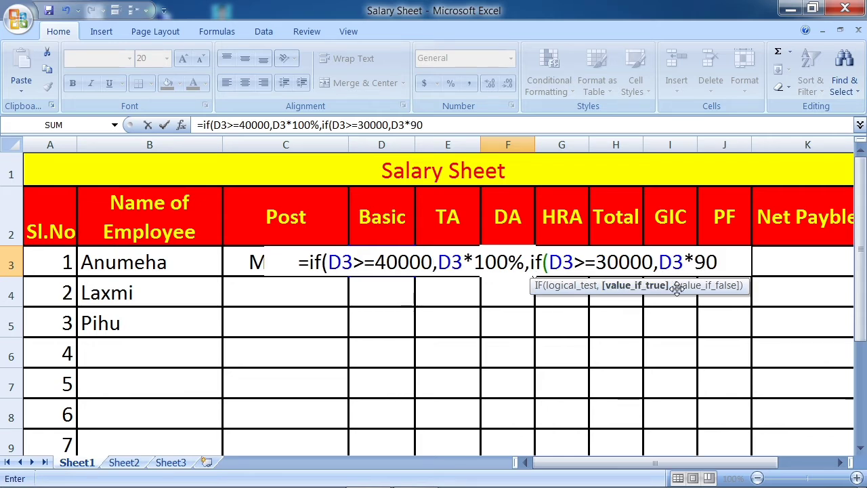
text(%,)
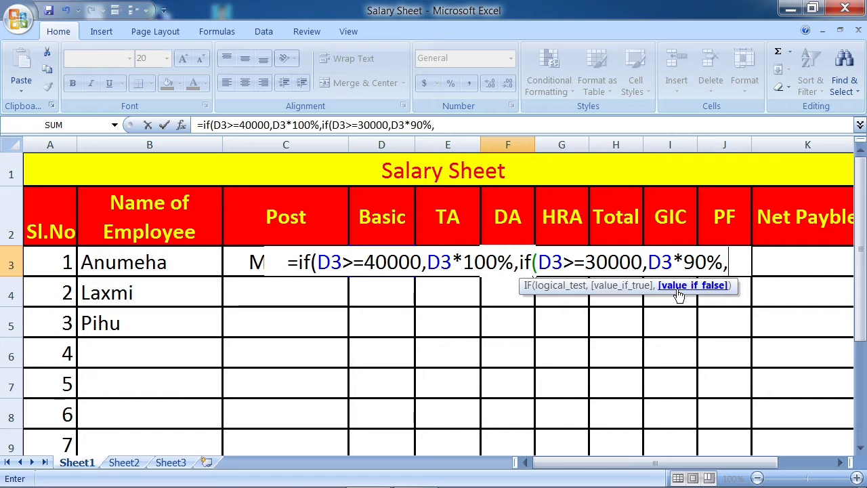
- Nest a third IF in the DA formula with D3>=20000 as its logical test
text(if)
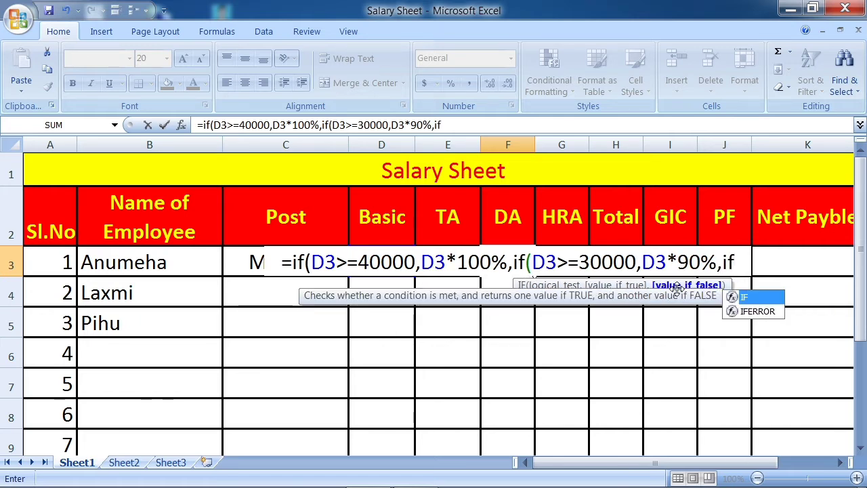
text(()
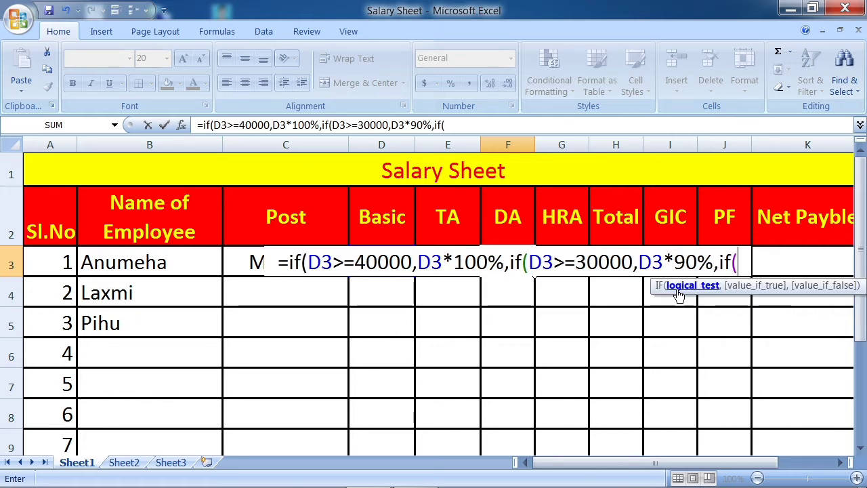
text(D)
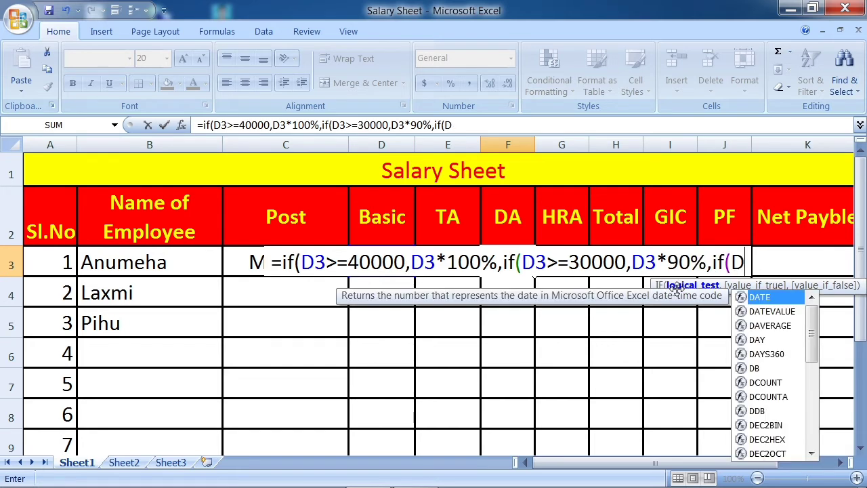
text(3>=)
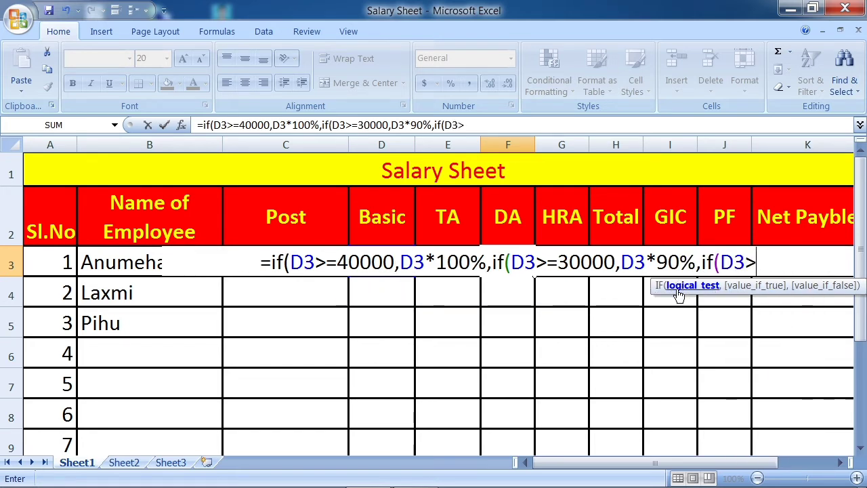
text(2000)
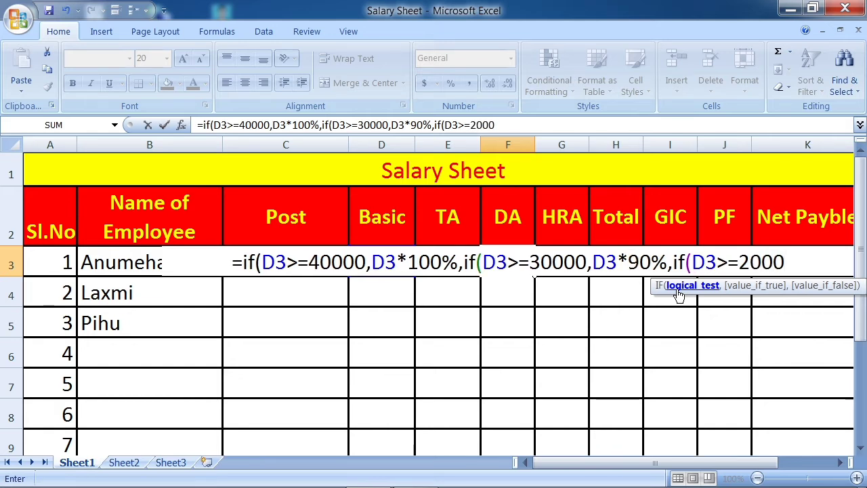
text(0)
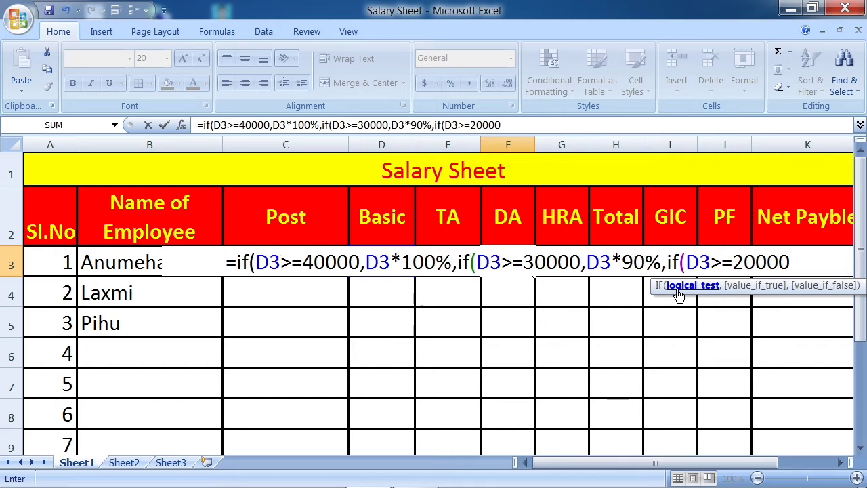
- Set the third IF's value-if-true in the DA formula to D3*80%
text(,)
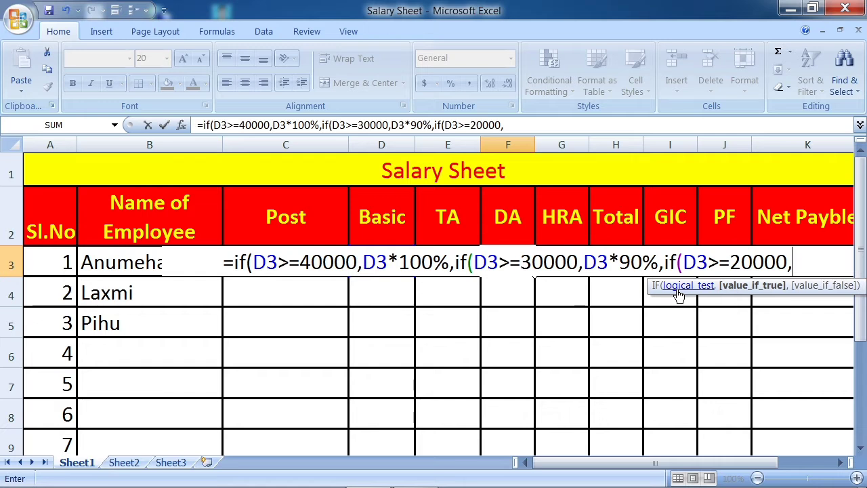
text(D3)
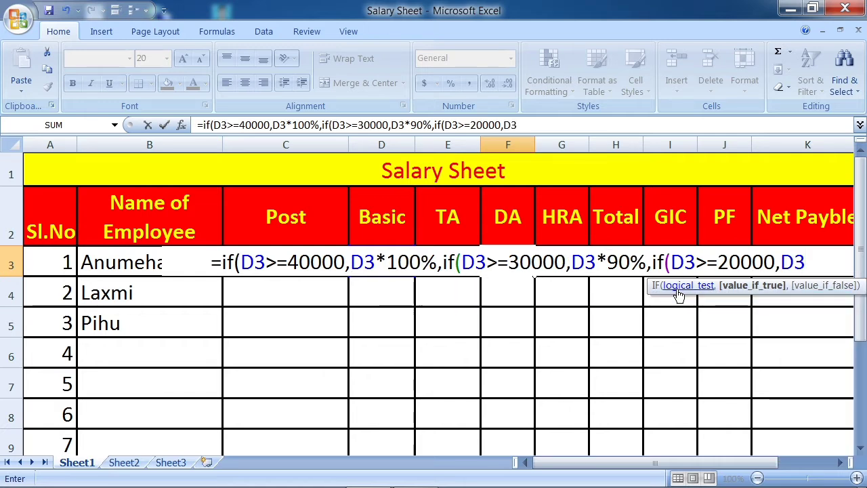
text(*80)
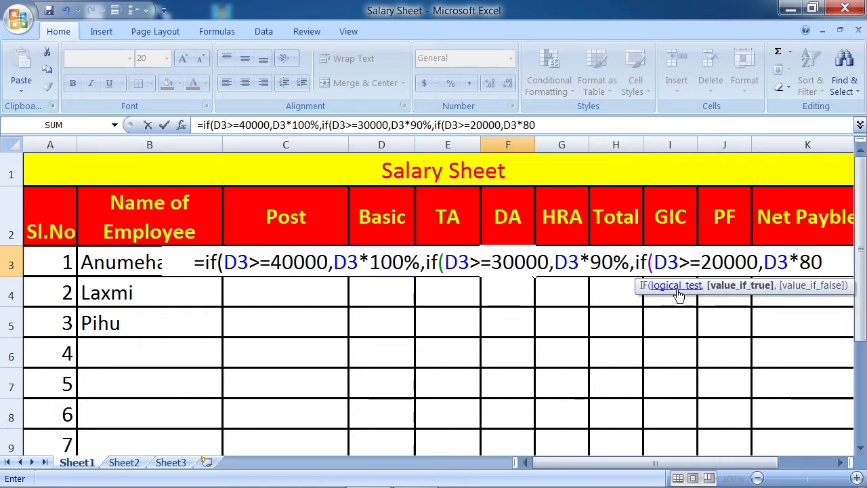
text(%)
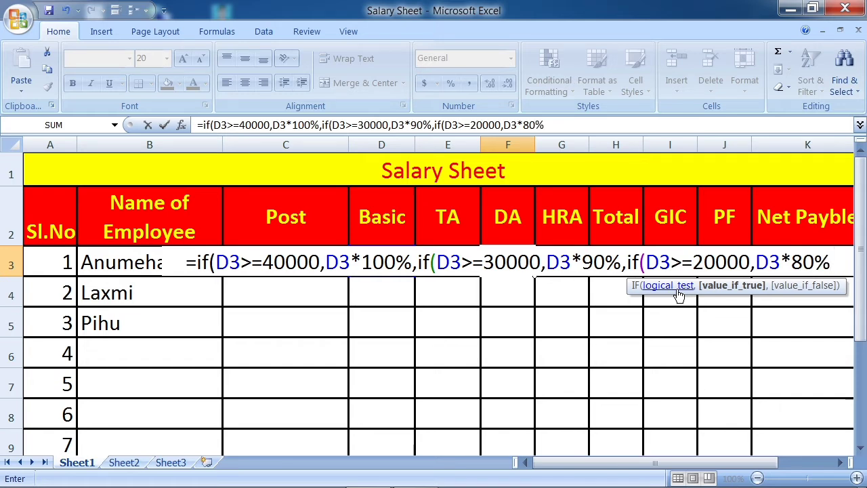
- Nest a fourth IF in the DA formula with D3>=10000 as its logical test
text(,if()
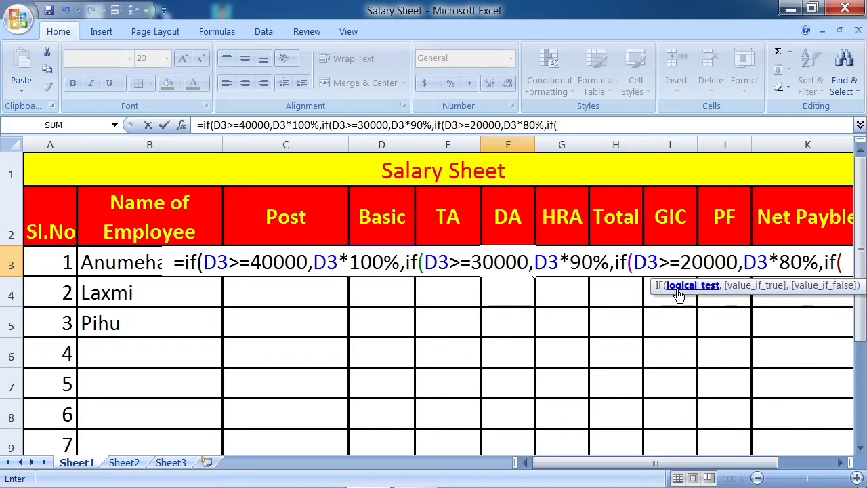
text(D)
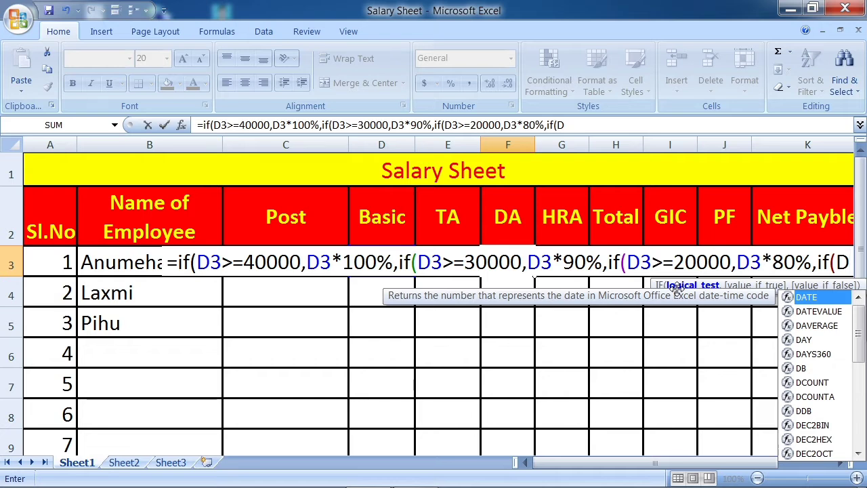
text(3)
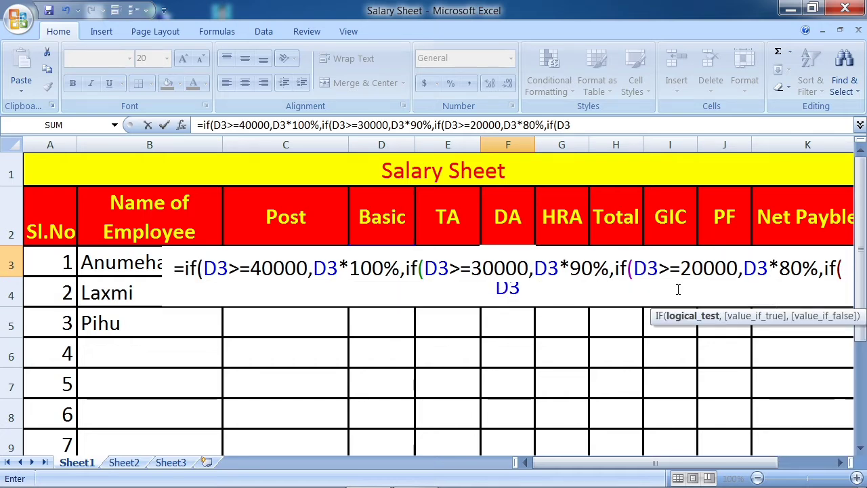
text(>=)
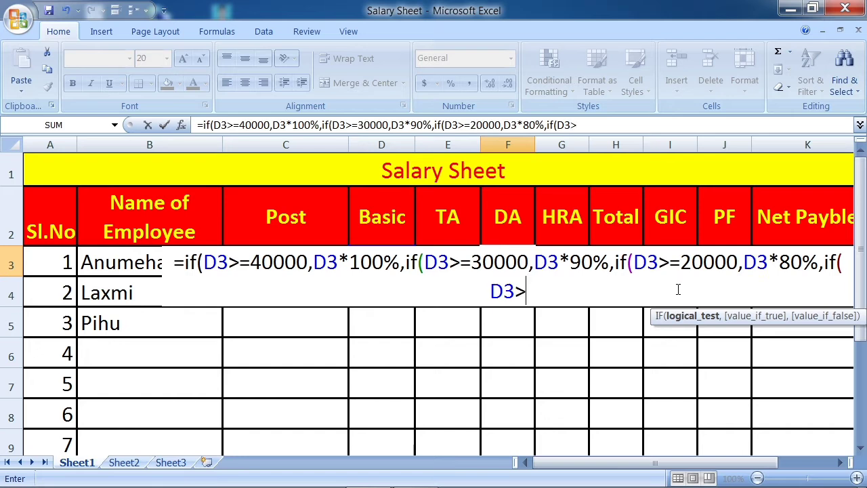
text(10000)
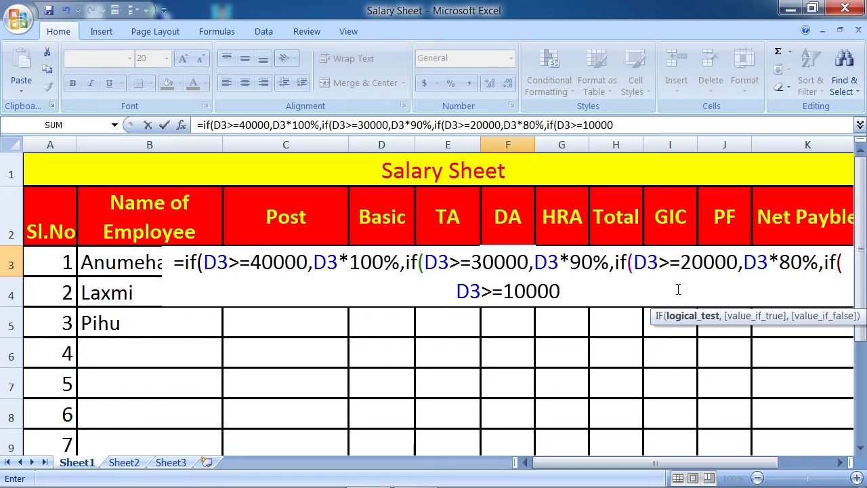
- Set the fourth IF's value-if-true in the DA formula to D3*70%, correcting the missing multiplication sign
text(,)
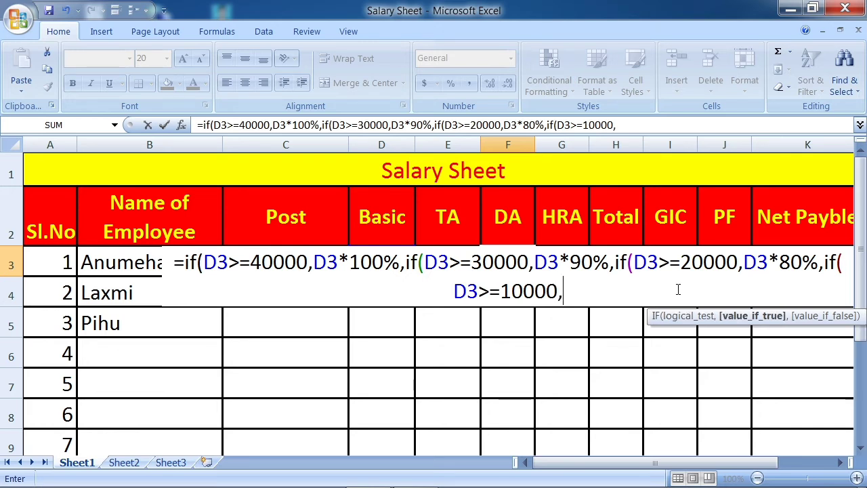
text(D3)
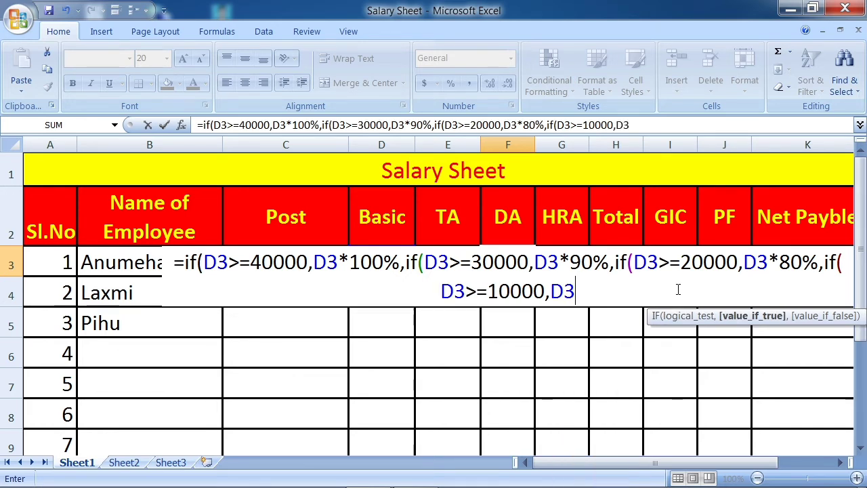
text(70)
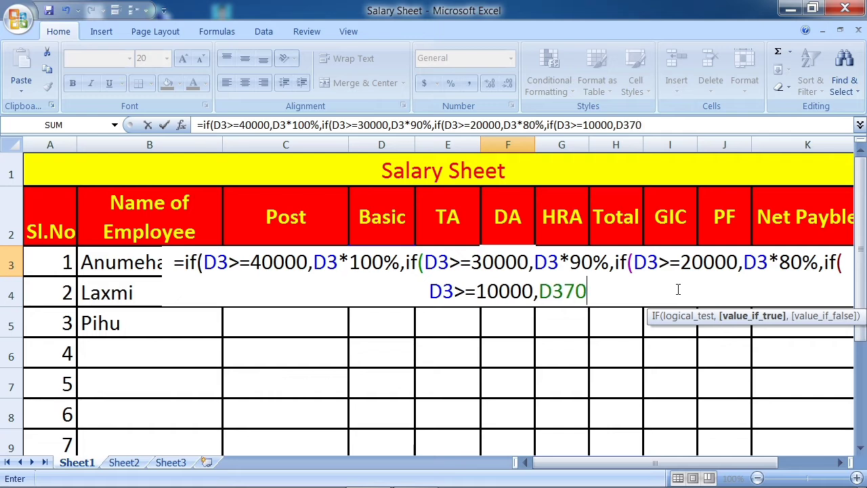
key(BackSpace)
key(BackSpace)
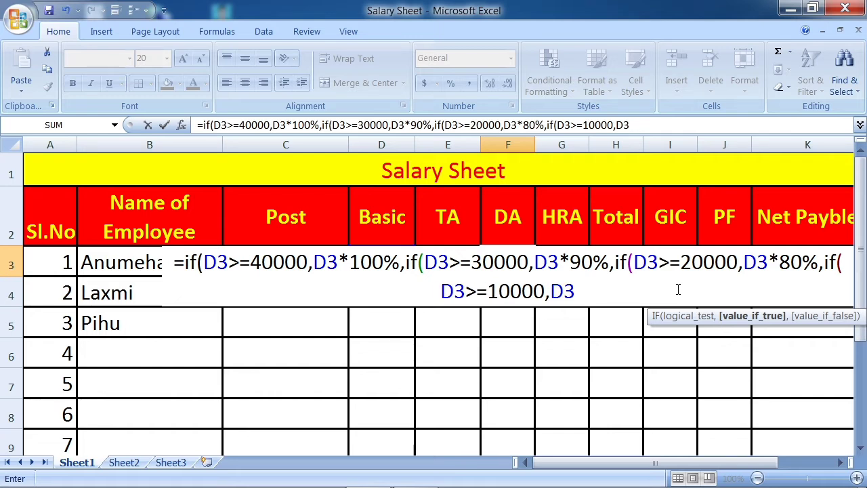
text(*70)
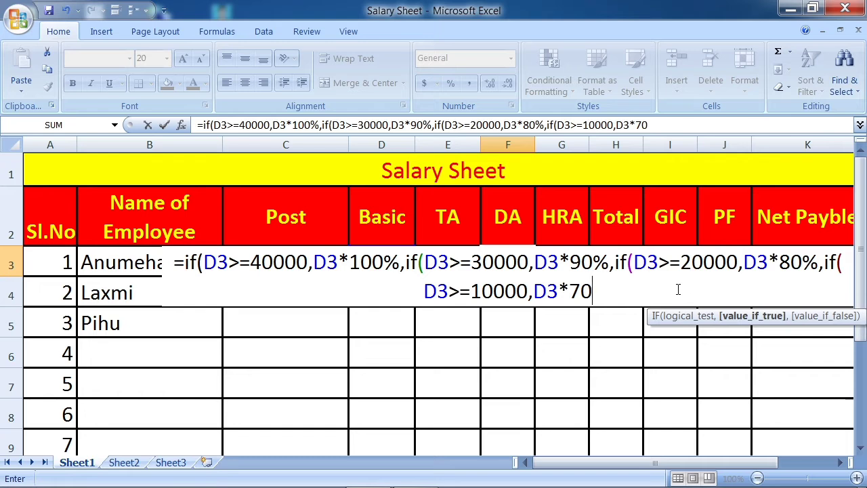
text(%)
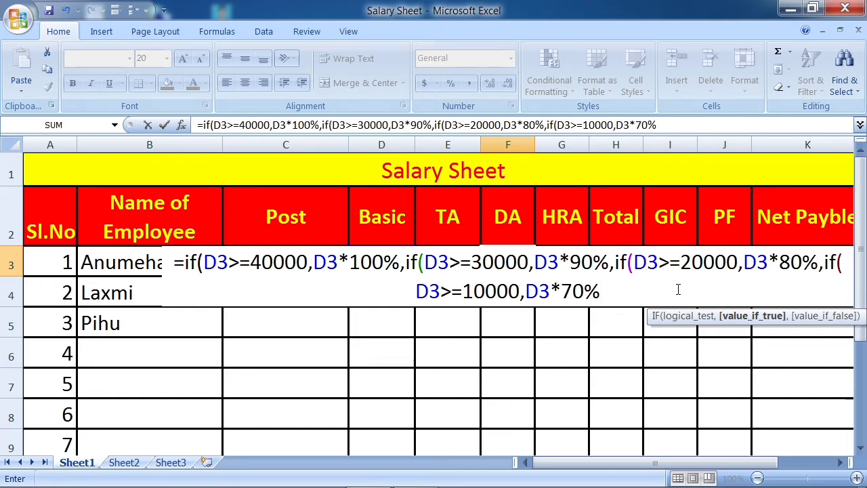
- Close the four nested IFs in the DA formula, enter it, and reselect F3
text()))))
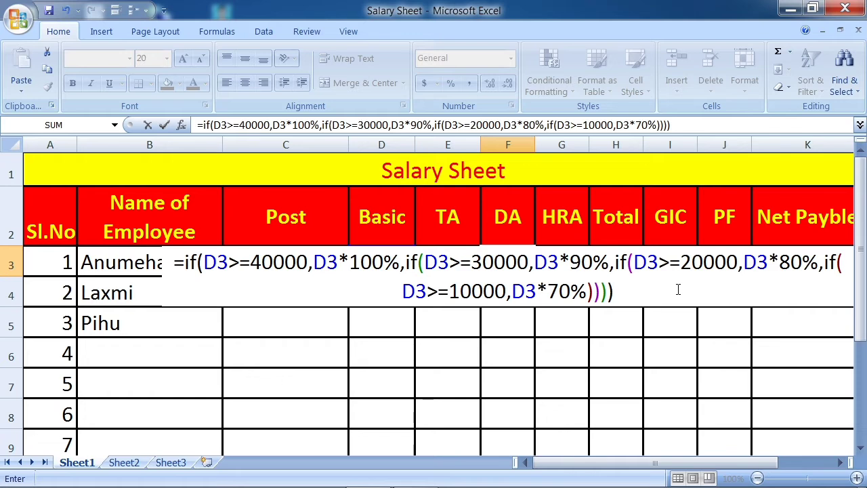
key(Return)
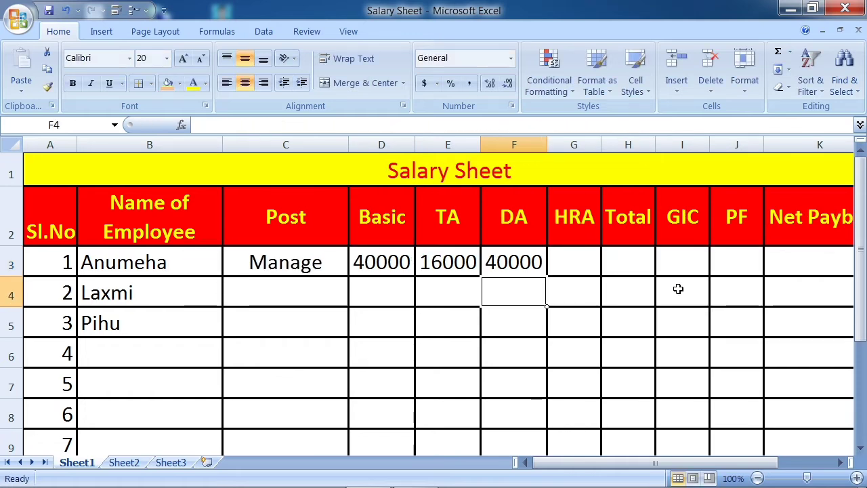
click(504, 259)
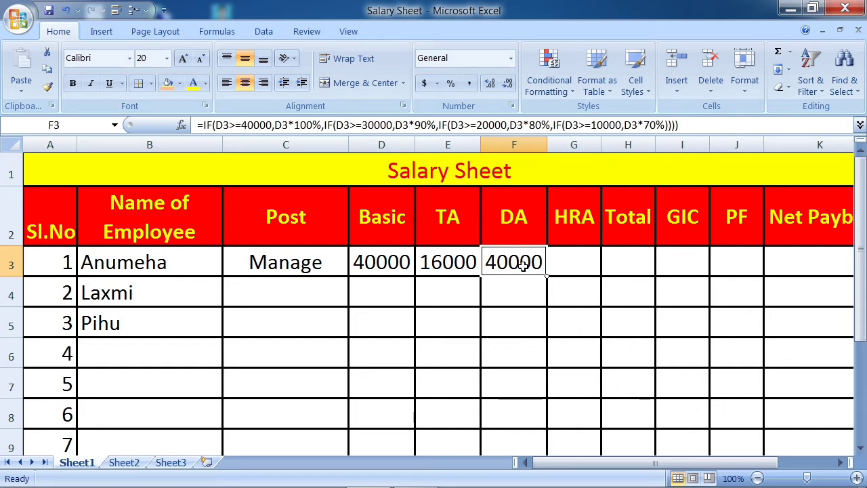
- Start an IF formula in HRA cell G3 with D3>=40000 as its logical test
click(581, 259)
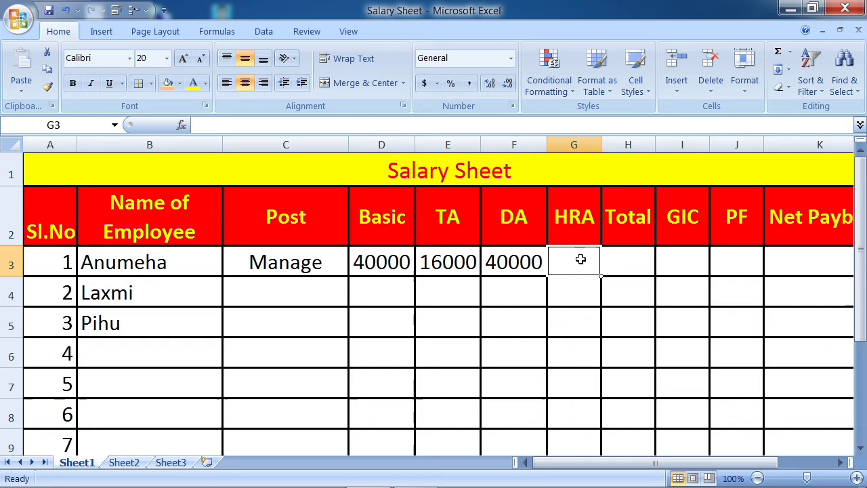
text(=if)
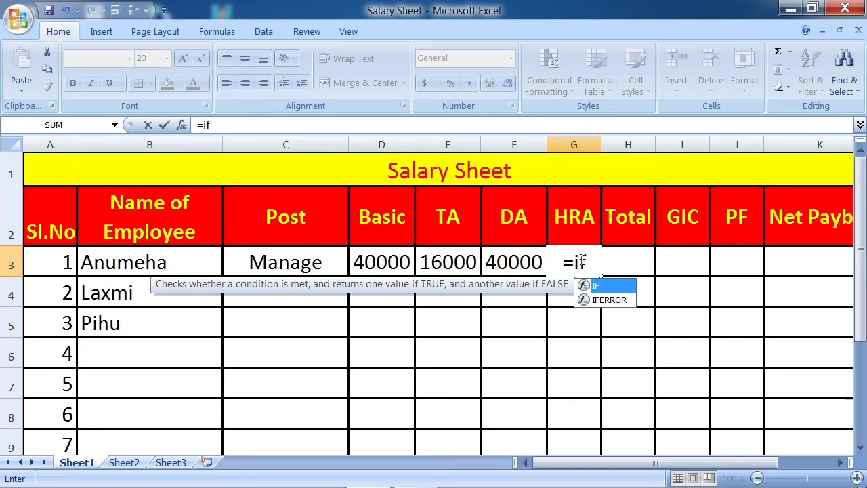
text(()
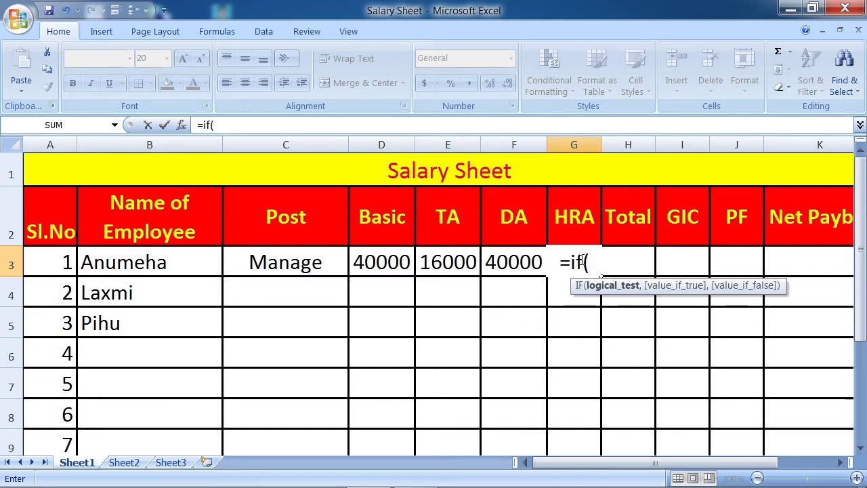
text(D)
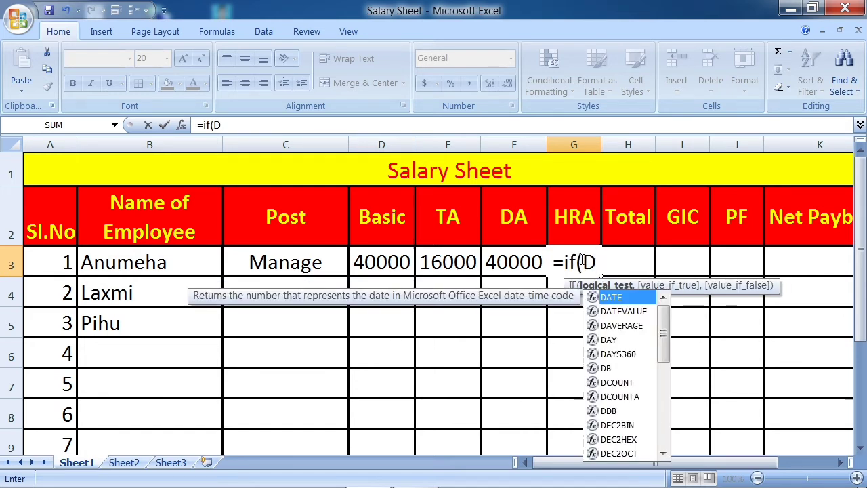
text(3)
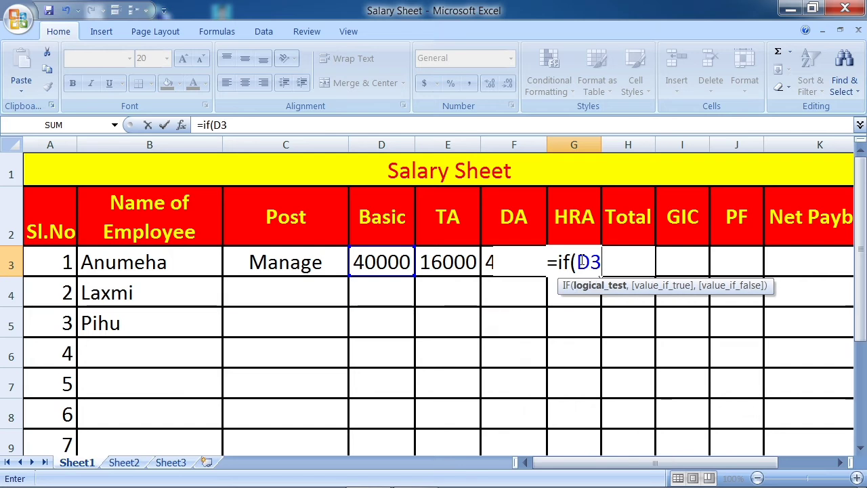
text(>=)
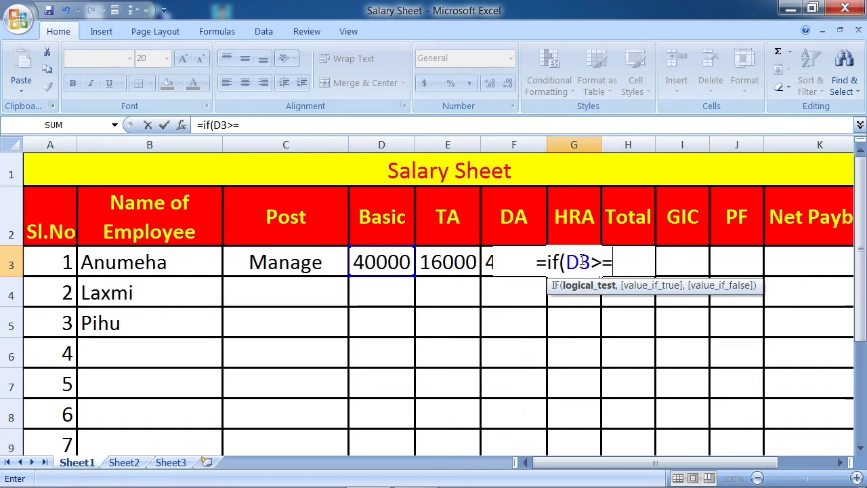
text(40000)
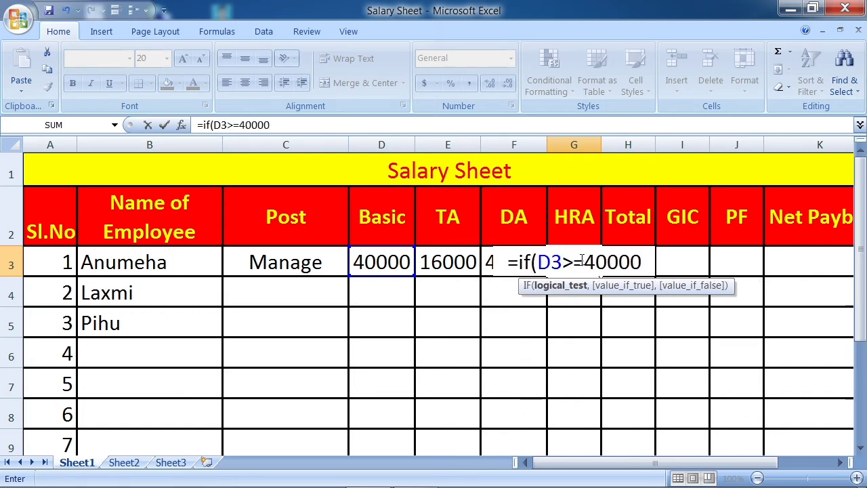
- Set the first value-if-true in the HRA formula to D3*30%, consulting the rates on Sheet2 and removing the stray sheet reference
text(,D3)
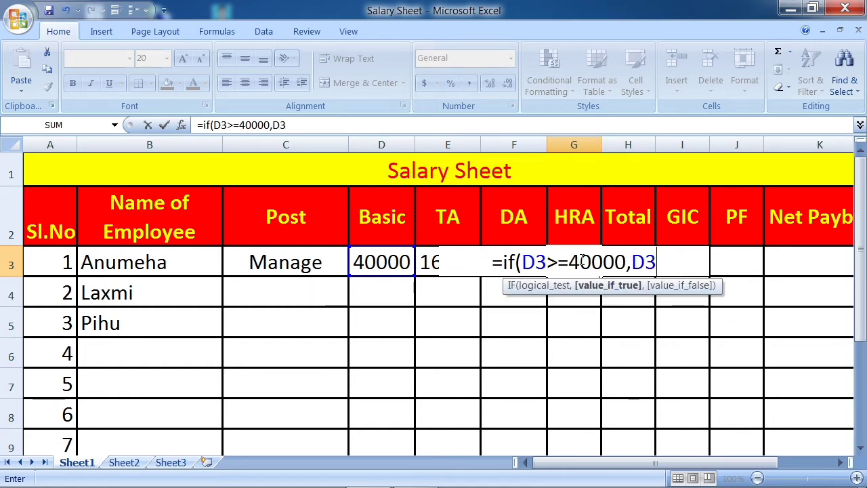
text(*)
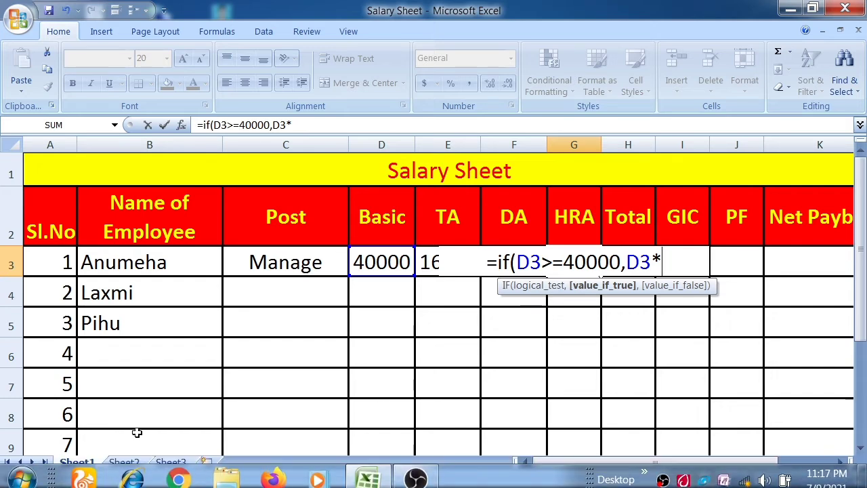
click(124, 462)
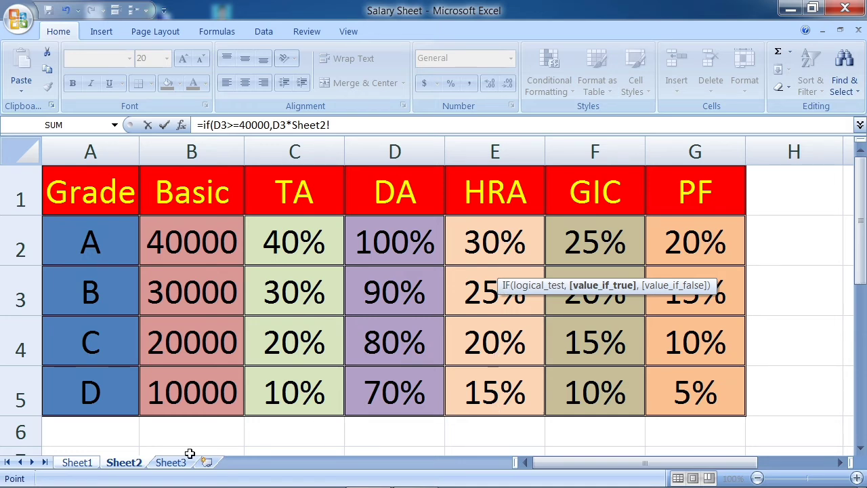
click(75, 462)
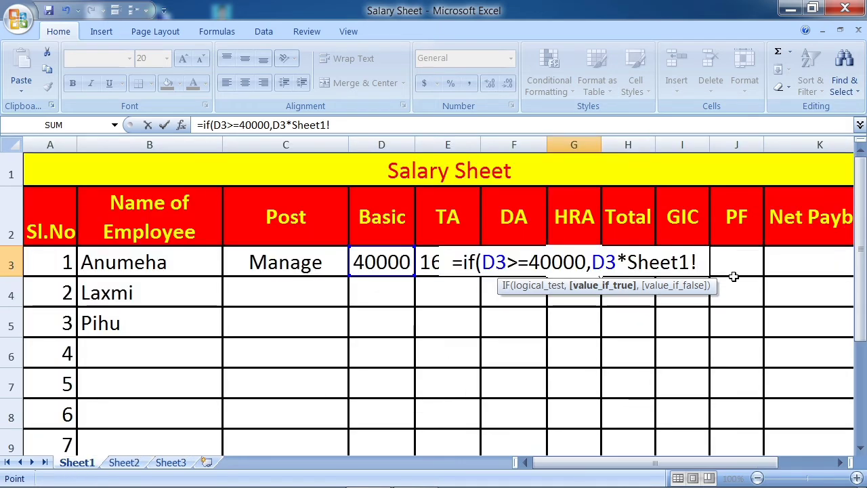
key(BackSpace)
key(BackSpace)
key(BackSpace)
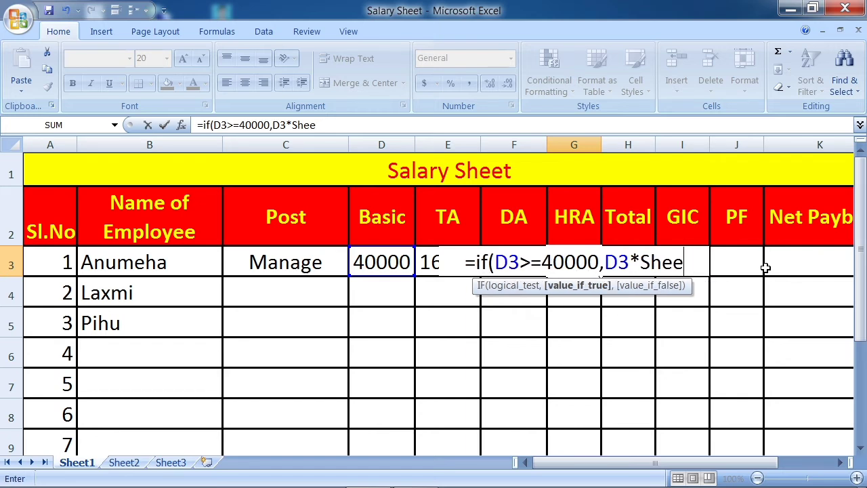
key(BackSpace)
key(BackSpace)
key(BackSpace)
key(BackSpace)
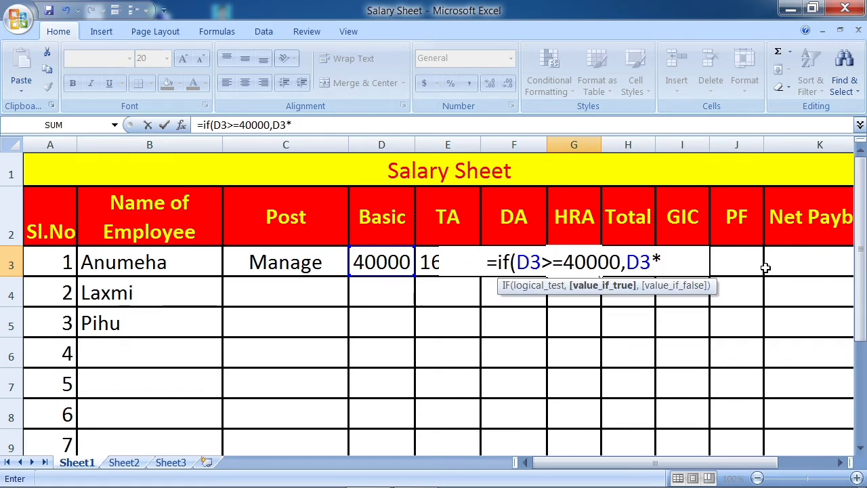
text(30)
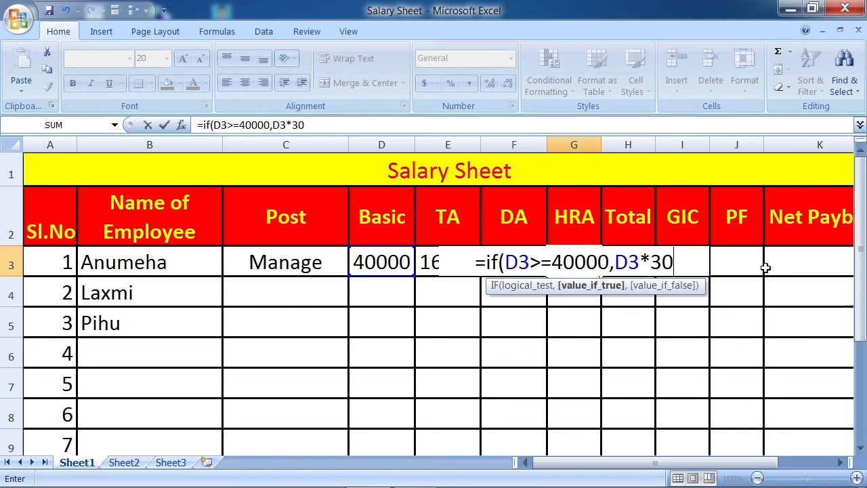
text(%)
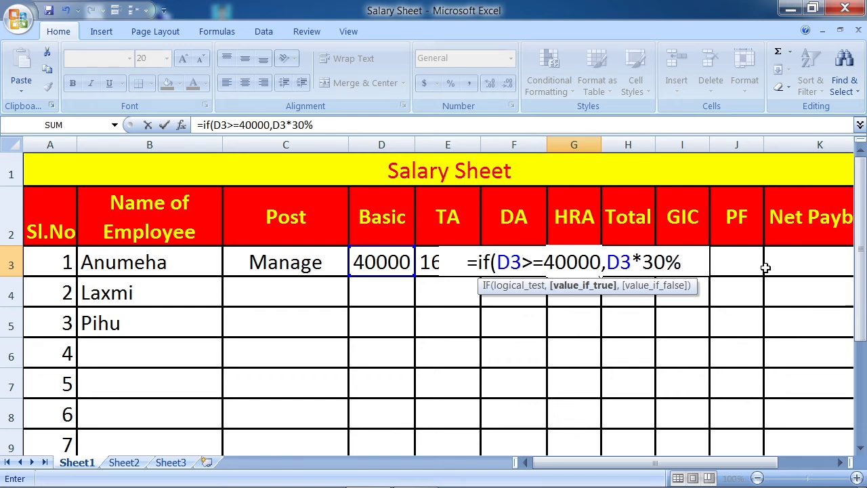
text(,)
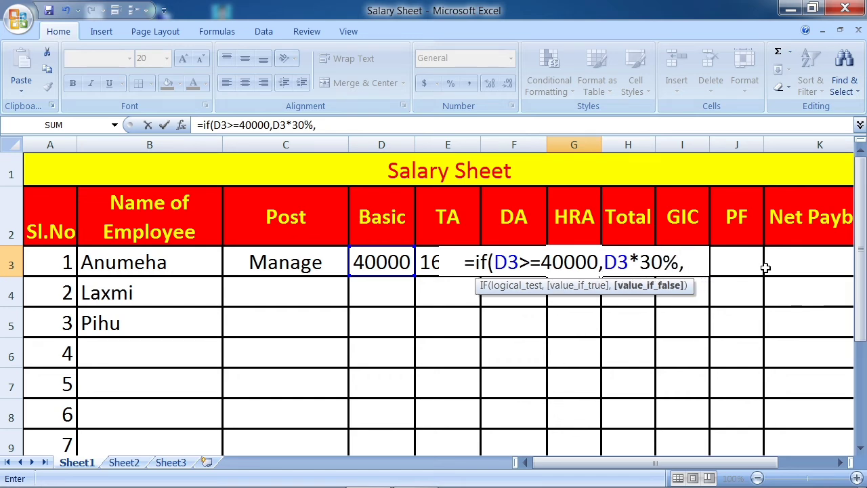
- Nest a second IF in the HRA formula with D3>=30000 as its logical test
text(if()
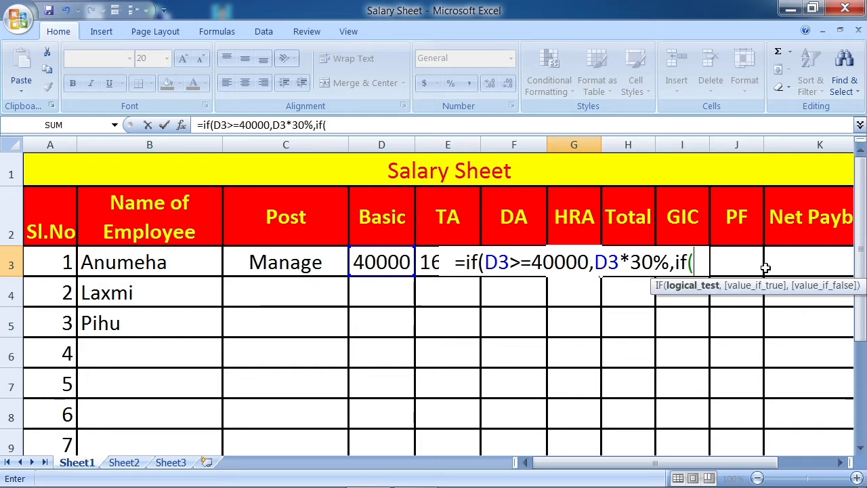
text(D3)
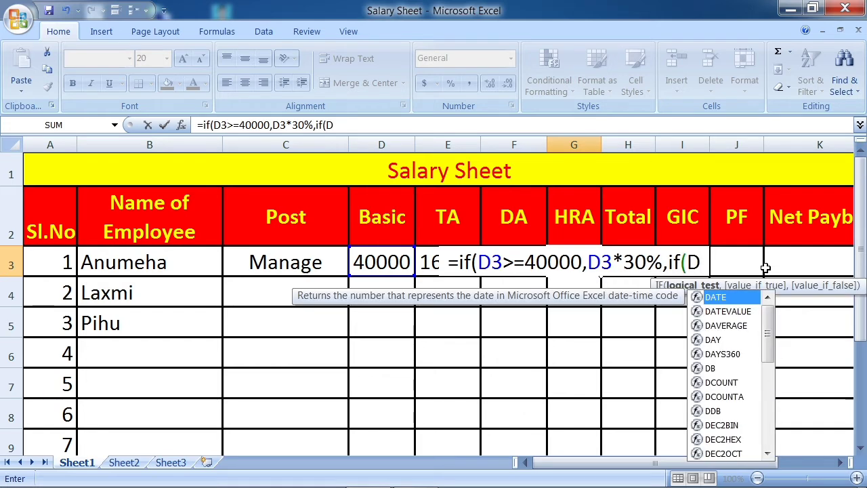
text(>=)
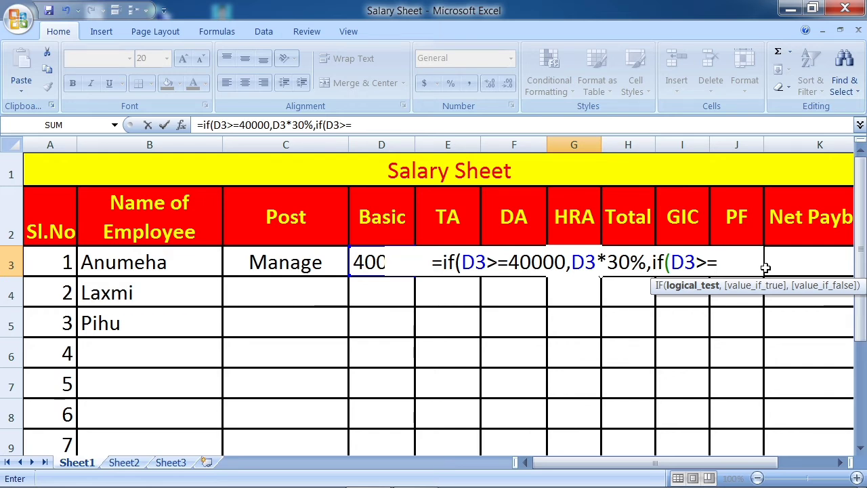
text(30000)
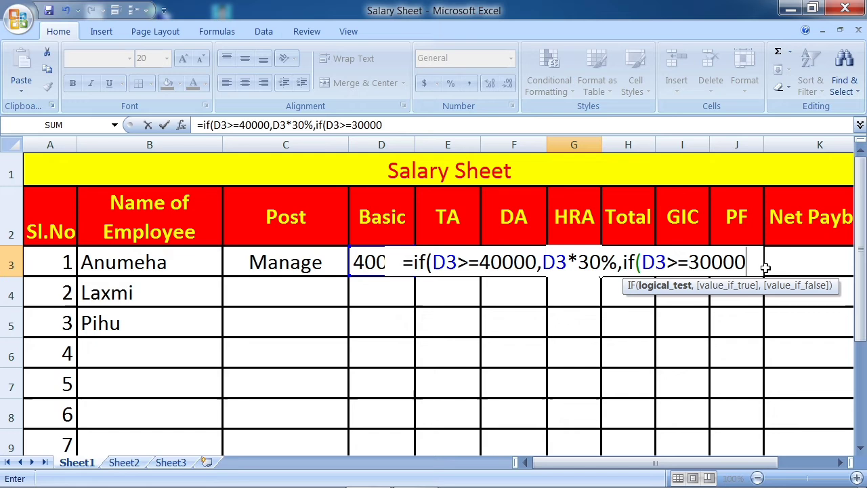
- Set the second IF's value-if-true in the HRA formula to D3*25%
text(,)
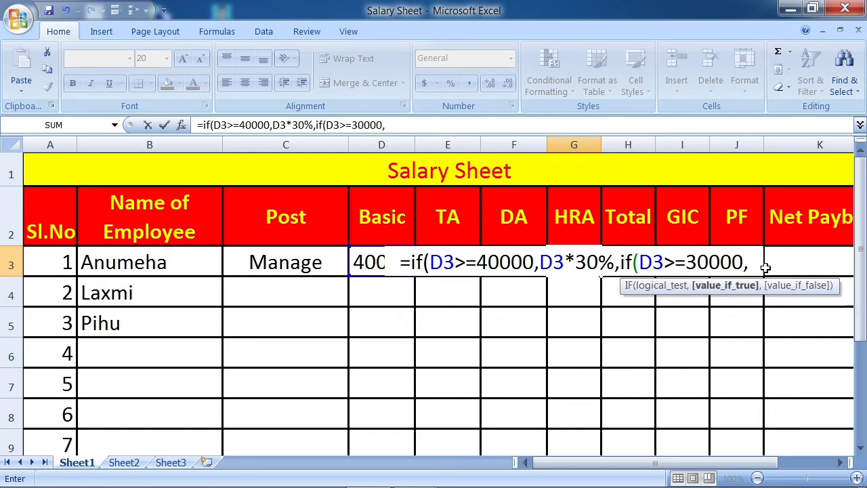
text(D3)
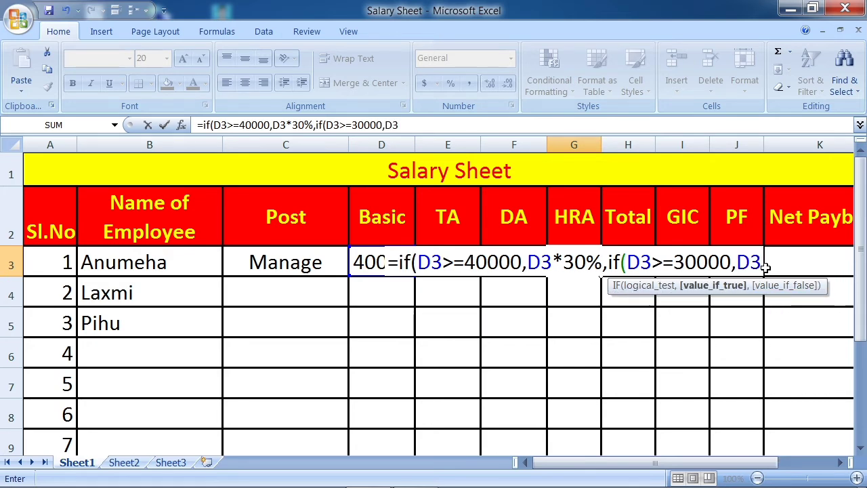
text(*)
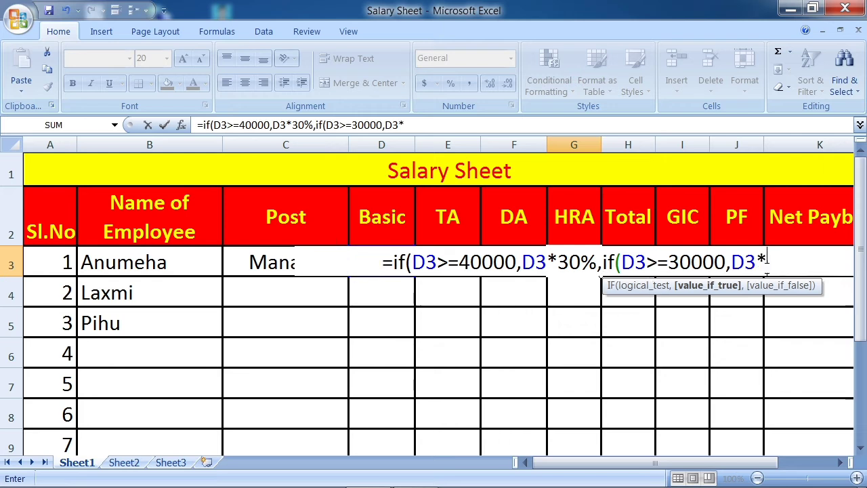
text(25)
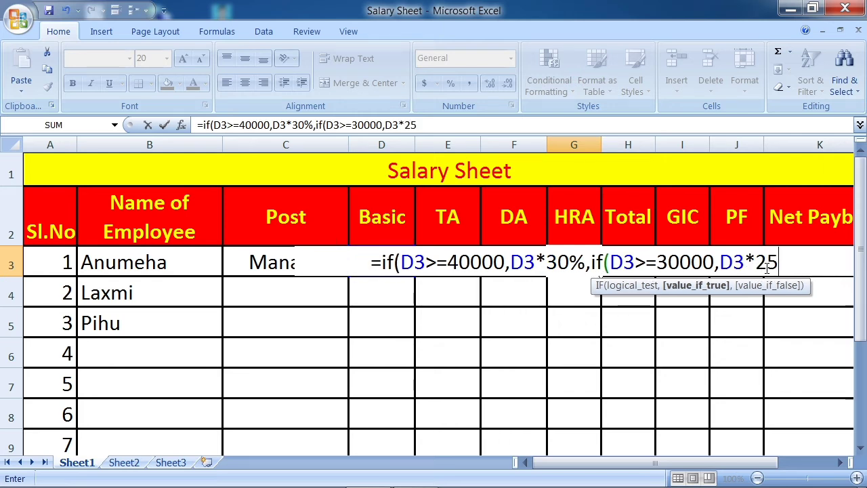
text(%,)
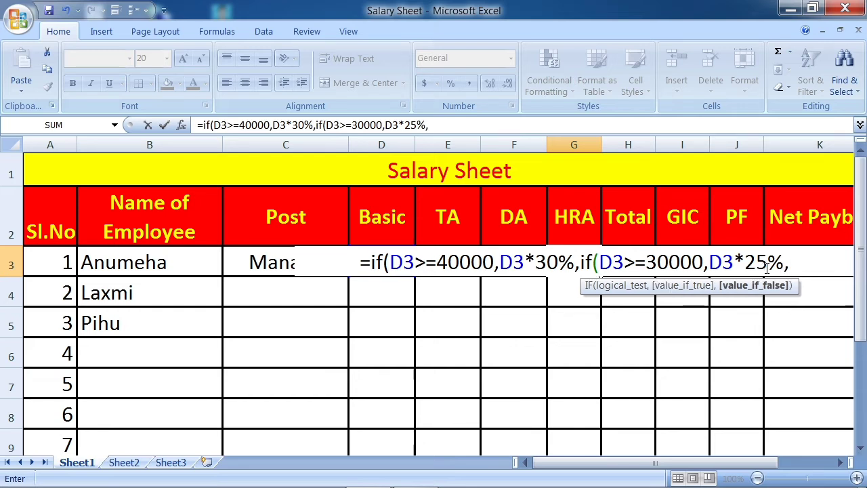
- Nest a third IF in the HRA formula with D3>=20000 as its logical test
text(if()
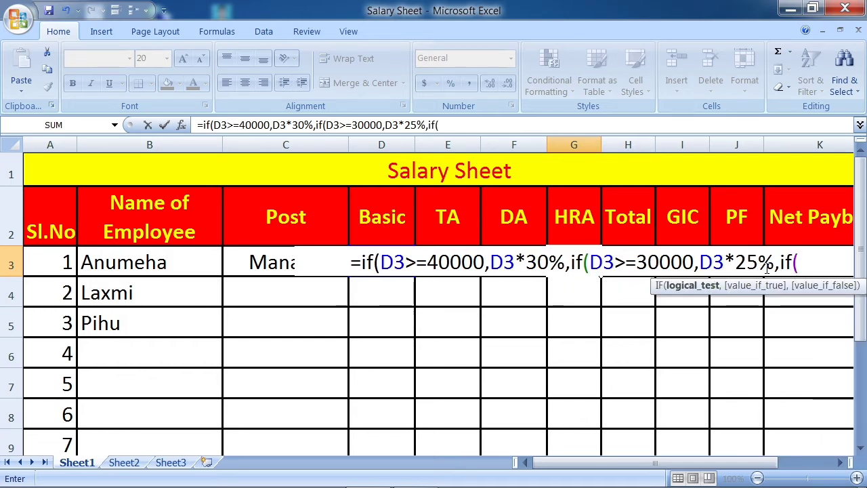
text(D)
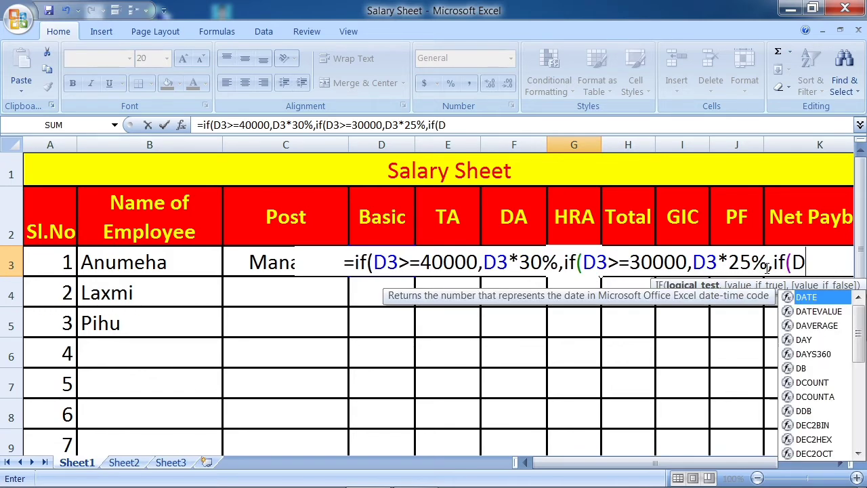
text(3)
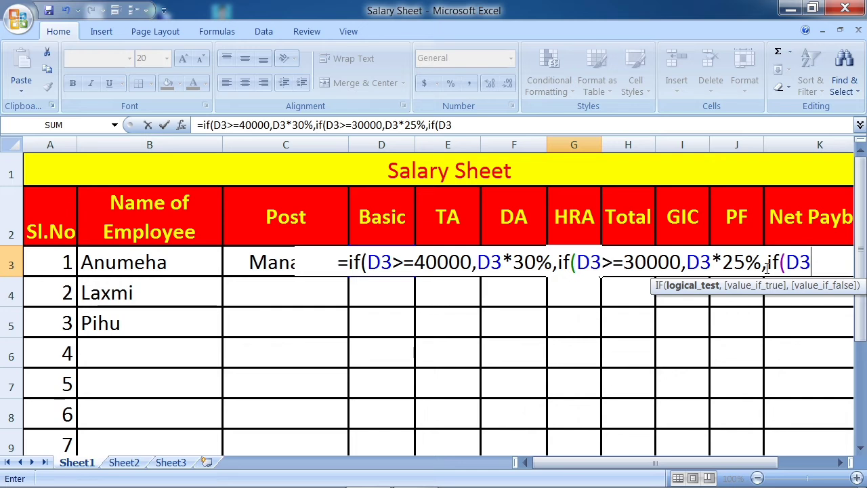
text(>=)
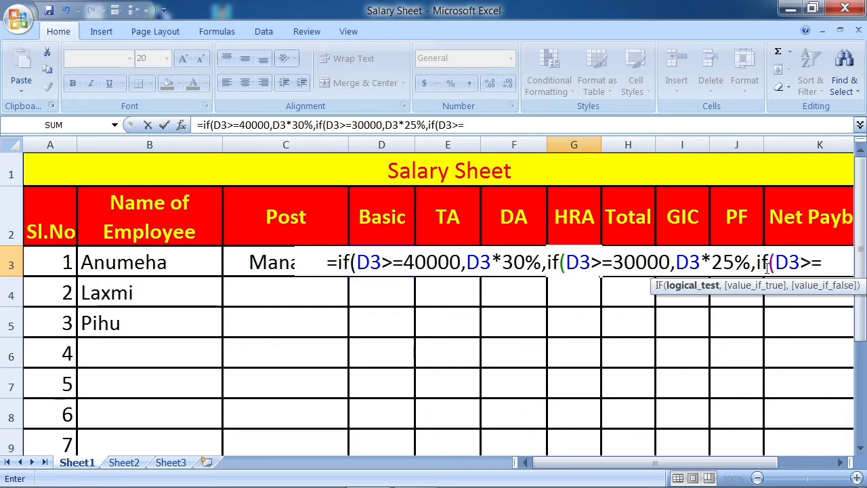
text(200)
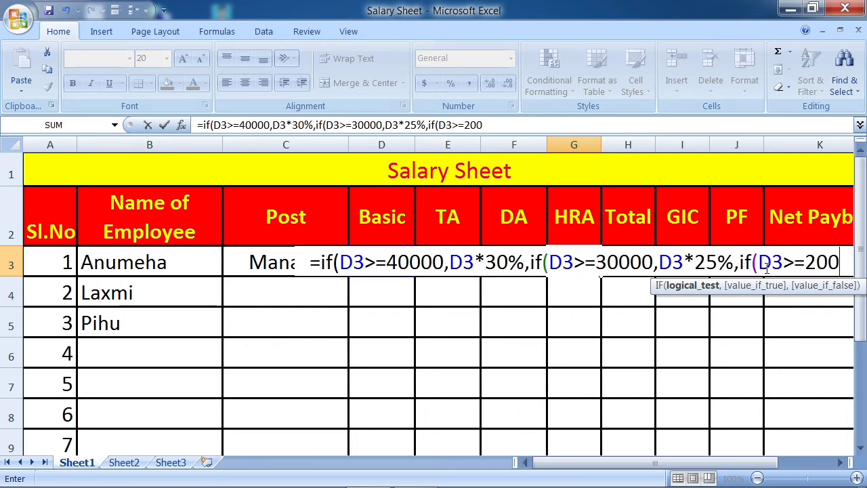
text(00)
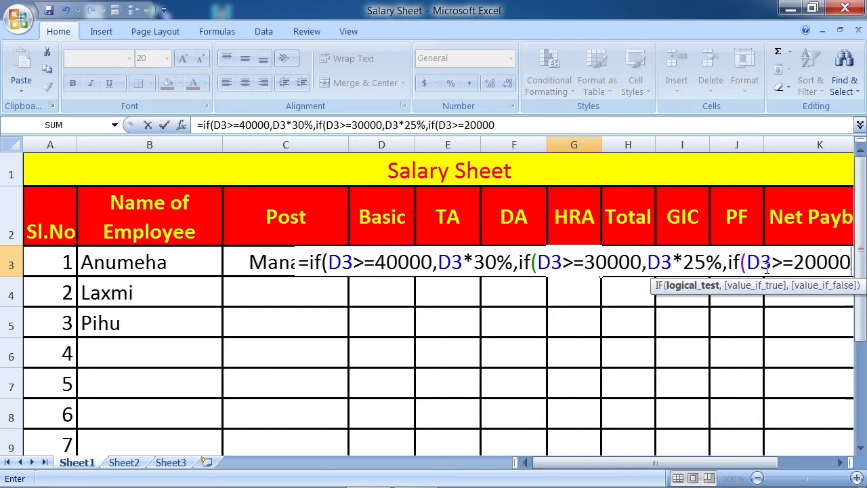
text(,)
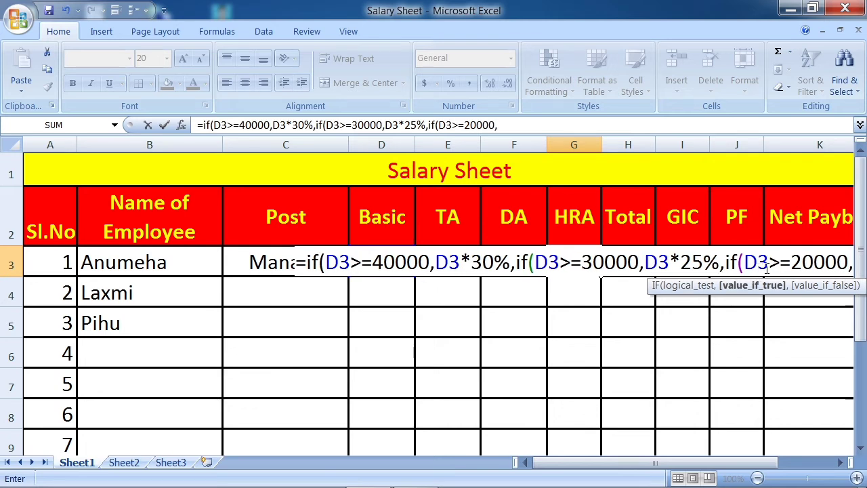
- Set the third IF's value-if-true in the HRA formula to D3*20%
text(D3)
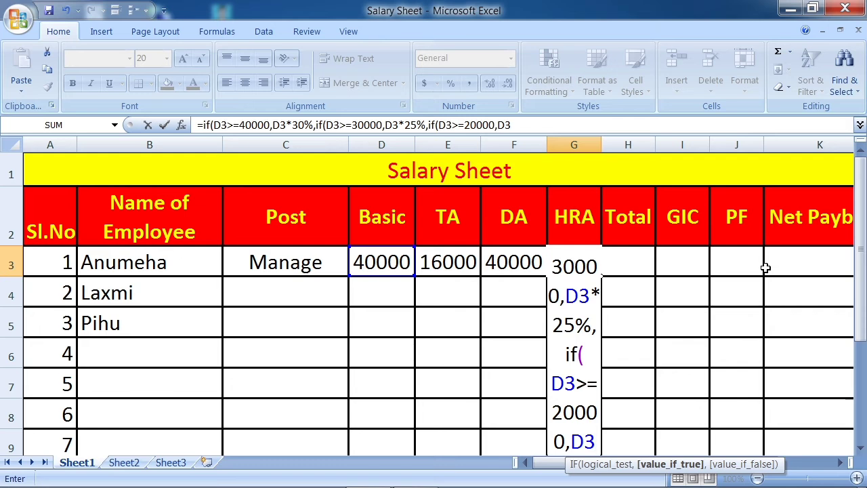
text(*)
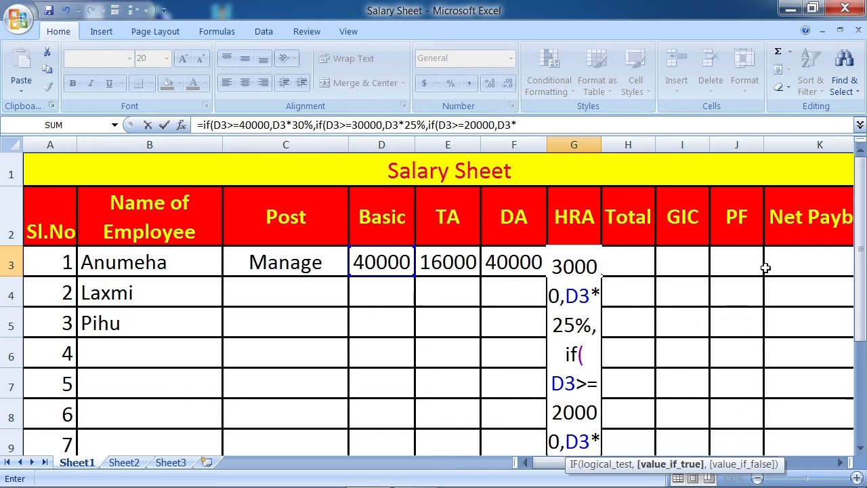
text(20)
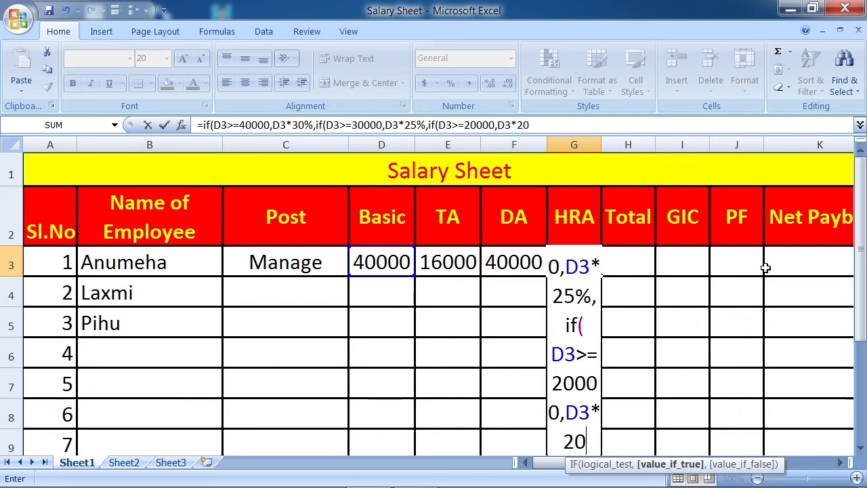
text(%)
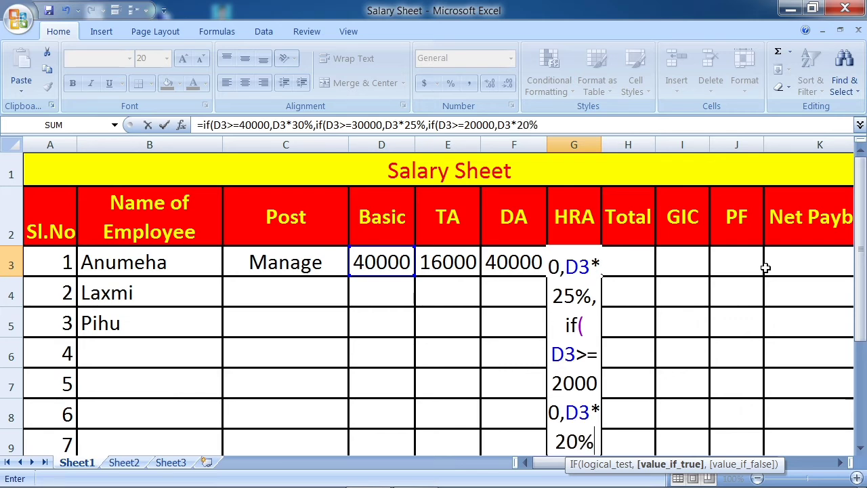
text(,)
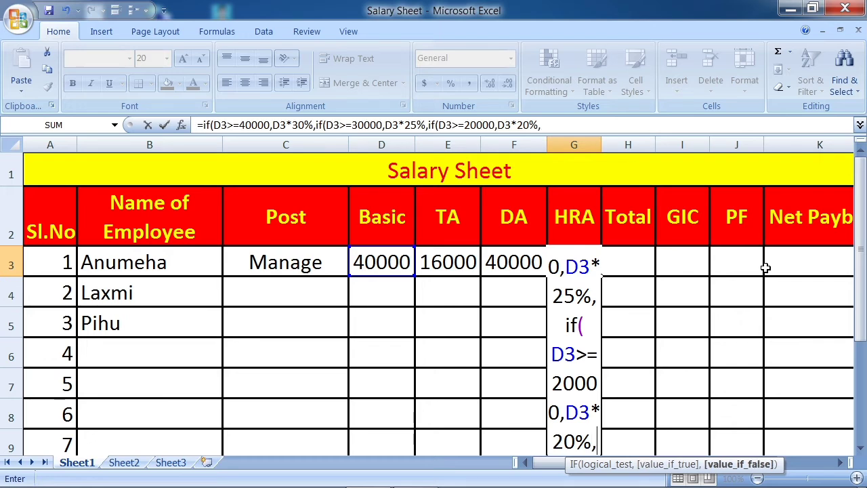
- Nest a fourth IF in the HRA formula with D3>=10000 as its logical test
text(if)
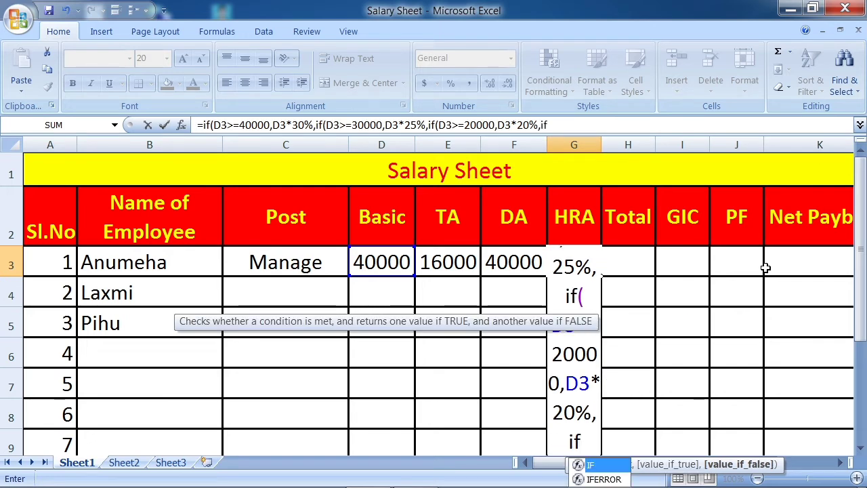
text(()
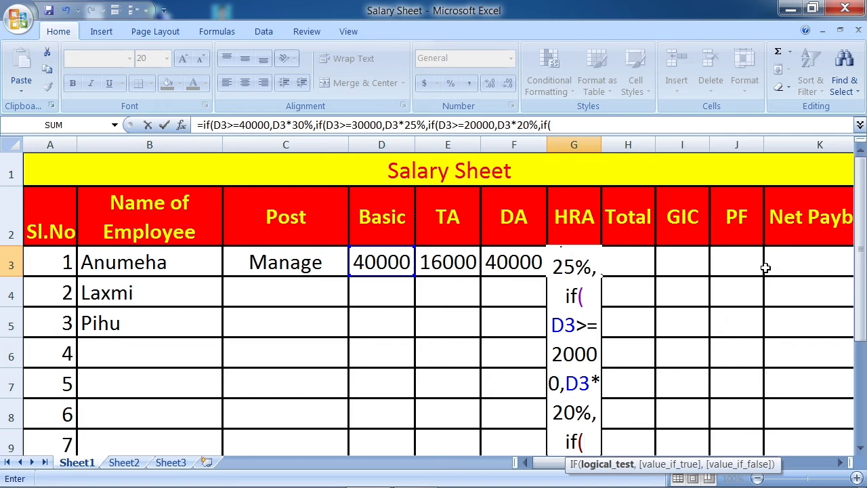
text(D3)
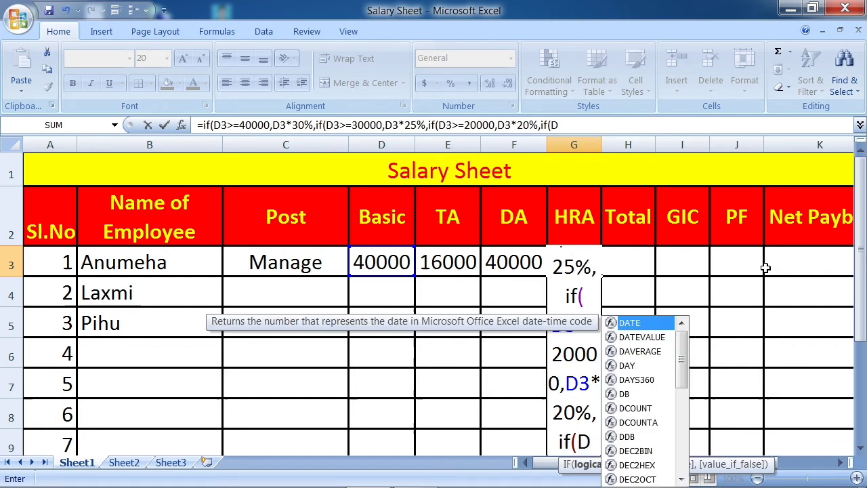
text(>=)
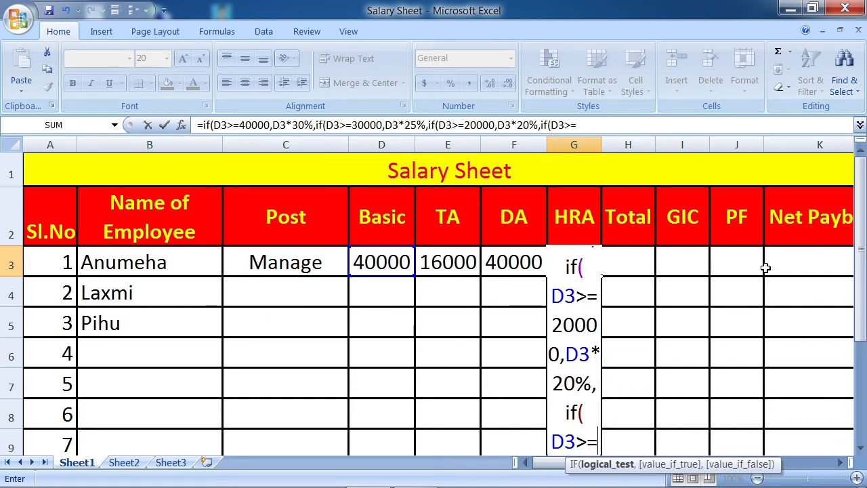
text(1000)
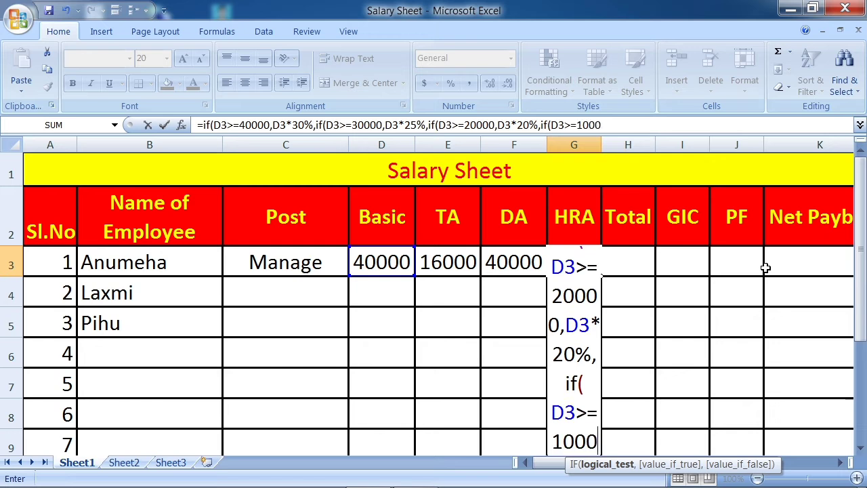
text(0,)
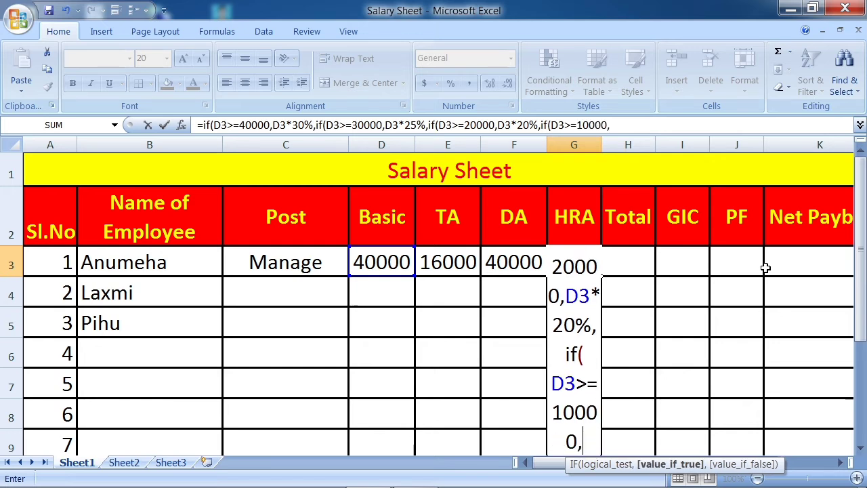
- Set the fourth IF's value-if-true to D3*15%, close all four parentheses and enter the HRA formula
text(D3*)
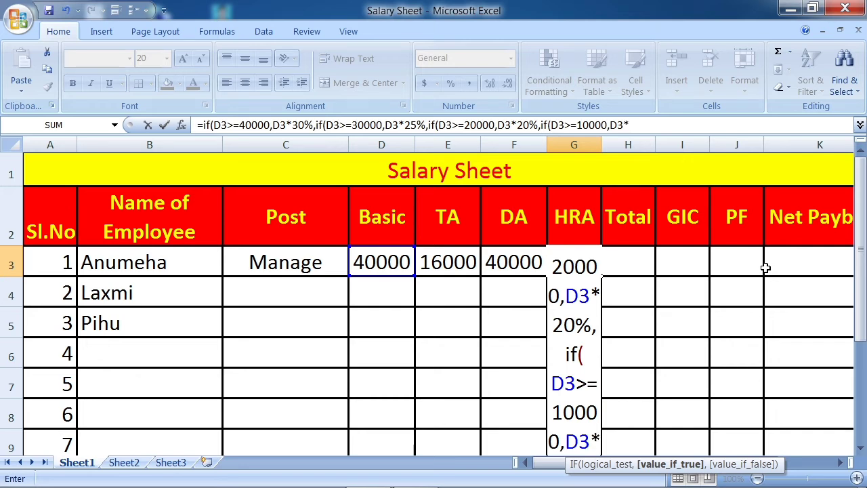
text(15)
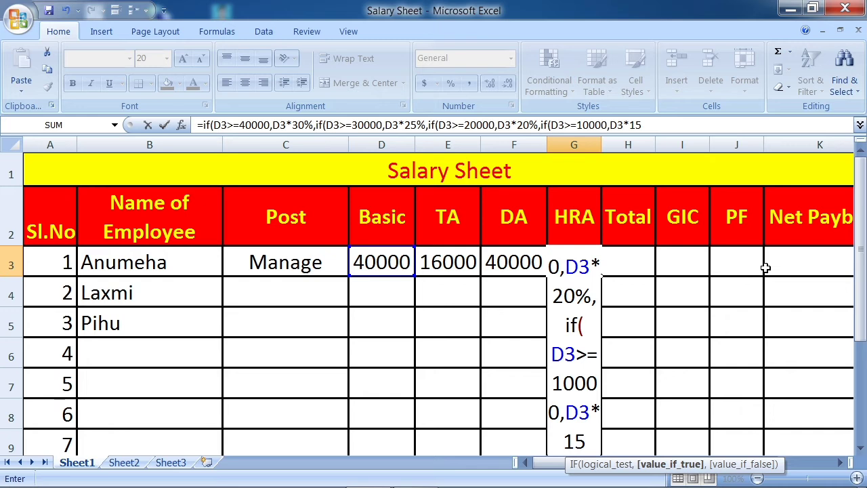
text(%)))))
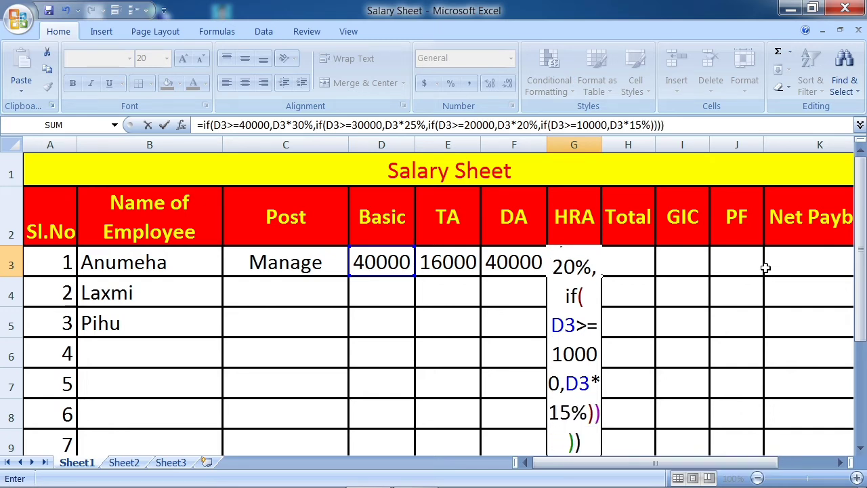
key(Return)
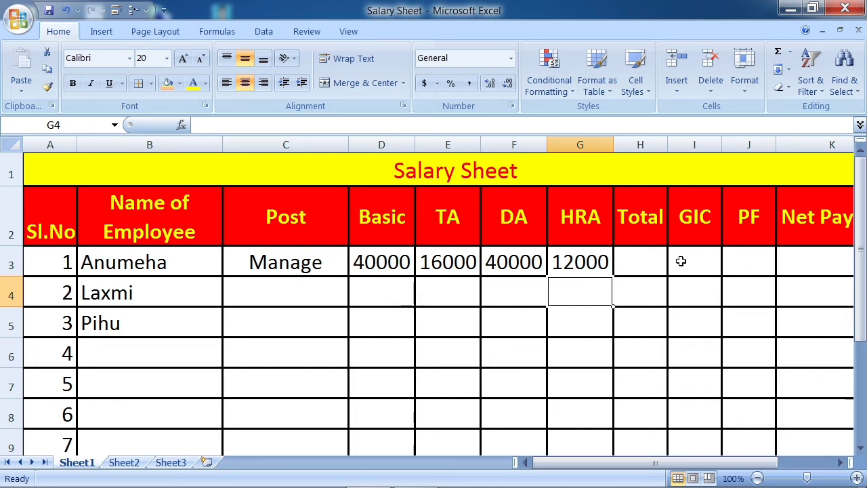
- Total the first employee's Basic, TA, DA and HRA in H3 with =SUM(D3:G3)
click(636, 264)
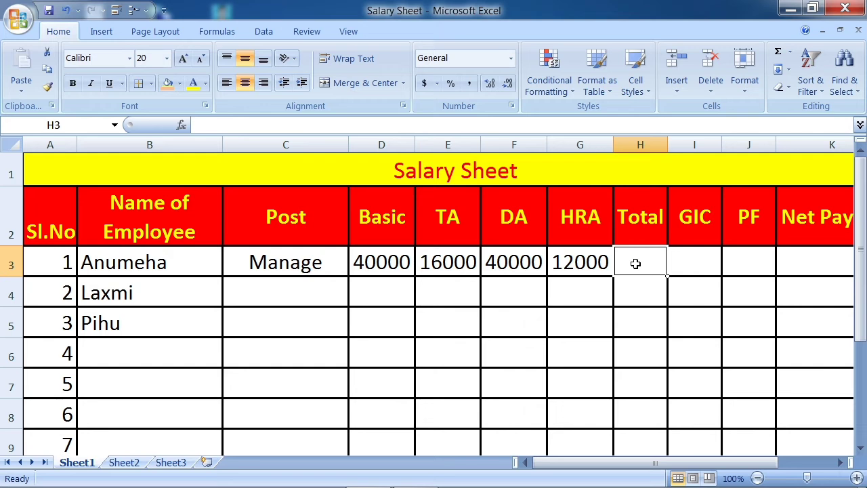
key(alt+equal)
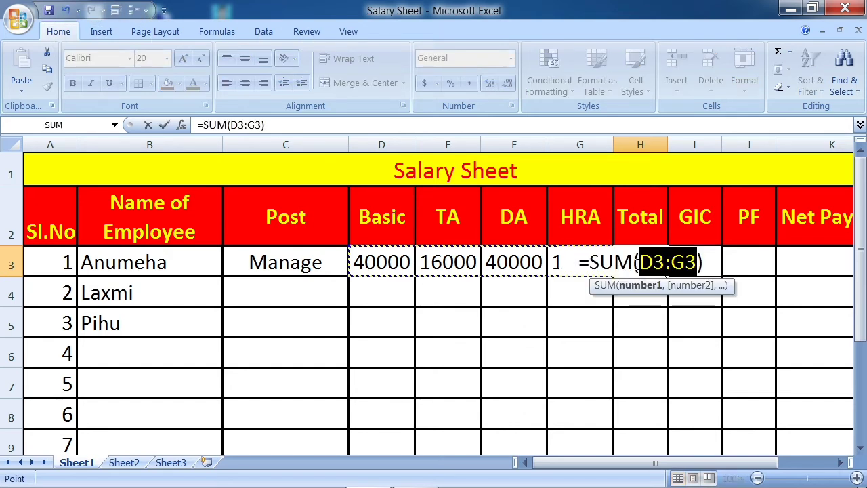
key(Return)
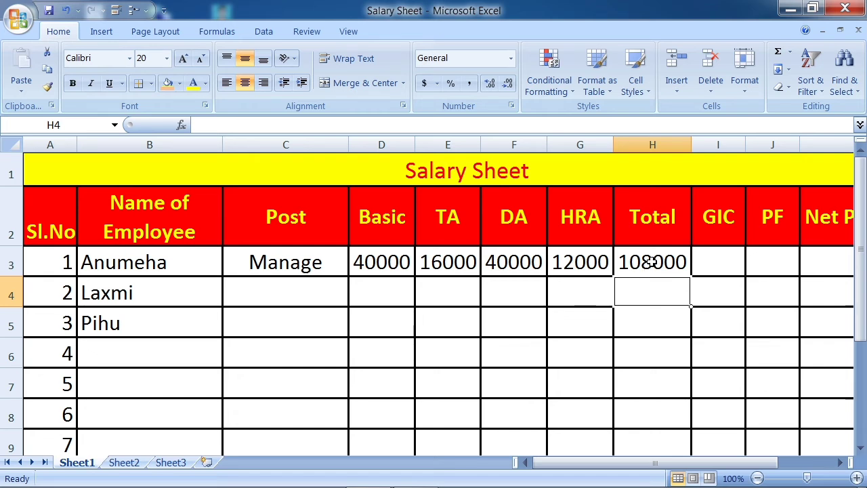
click(651, 262)
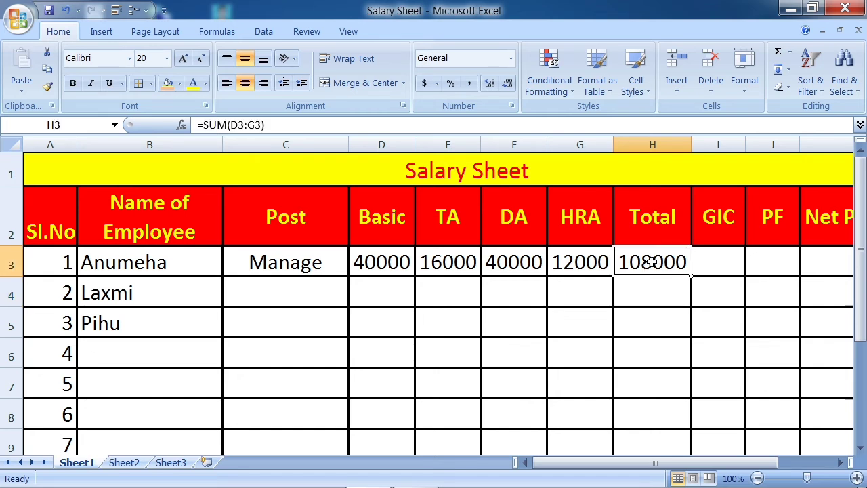
- Check the GIC rates on Sheet2, and start an IF formula in GIC cell I3 of Sheet1 with D3>=40000 as its logical test
click(711, 269)
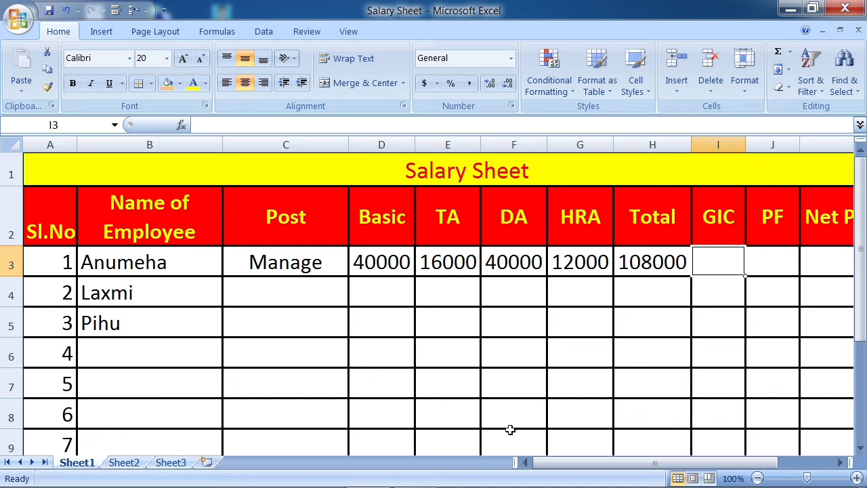
click(124, 462)
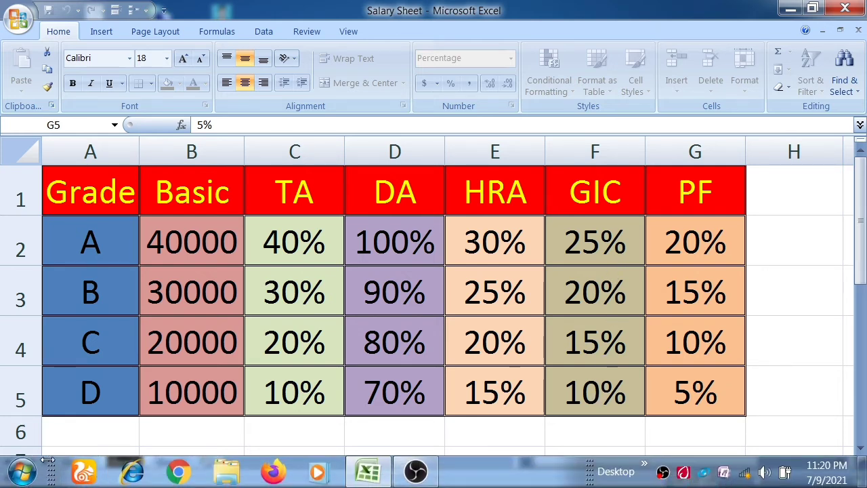
click(74, 461)
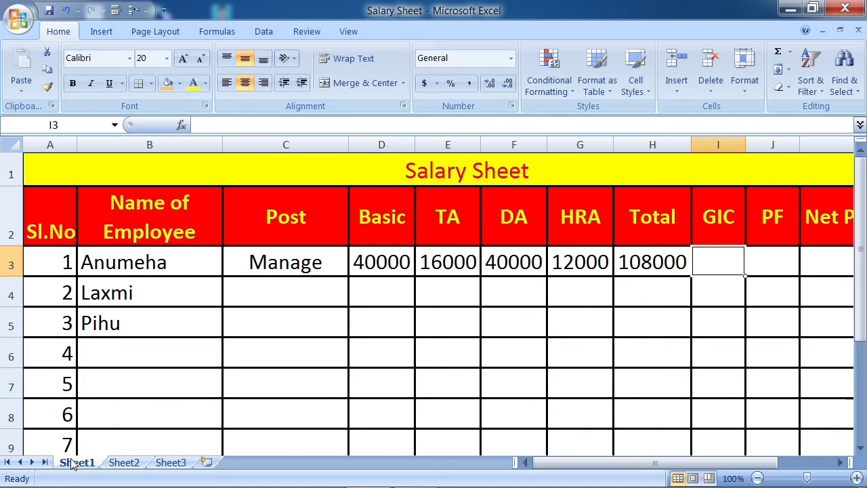
click(110, 462)
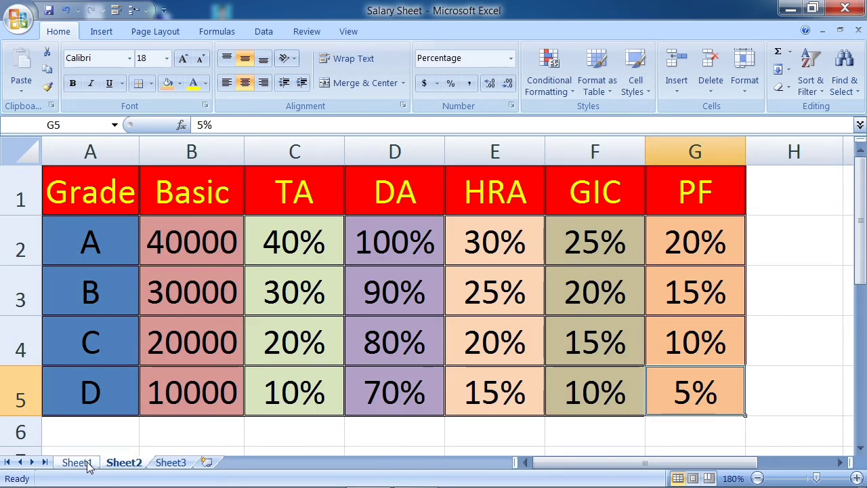
click(87, 463)
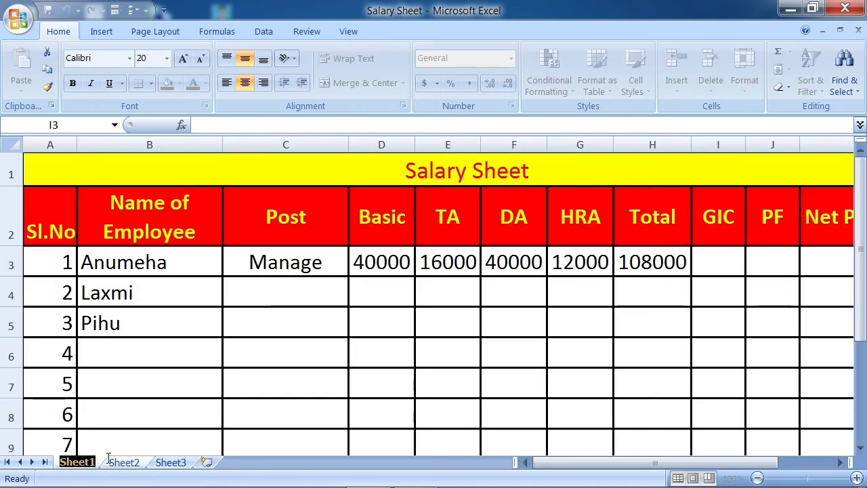
click(729, 262)
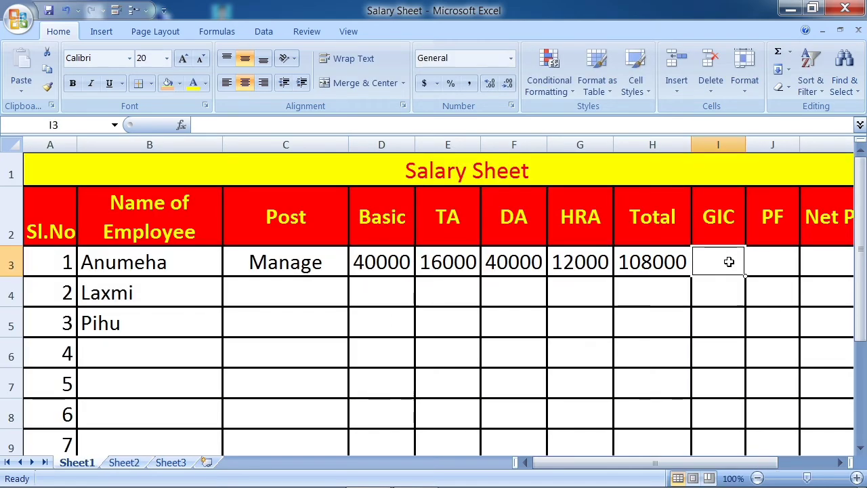
text(=)
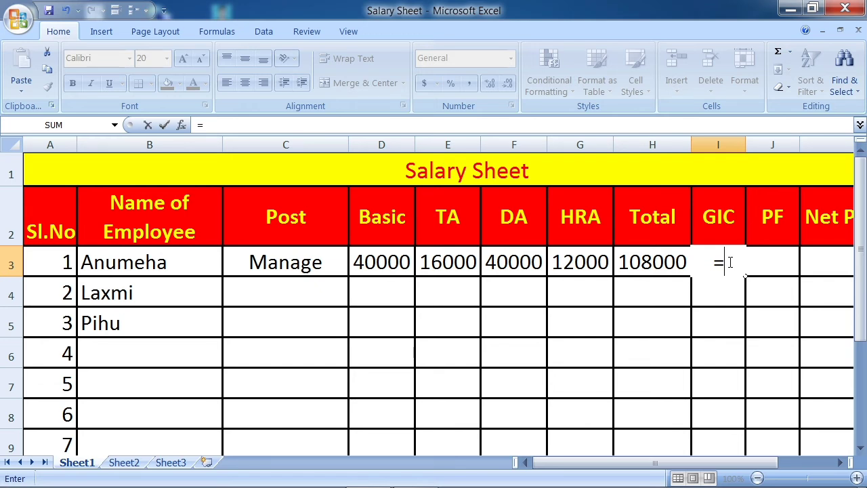
text(if)
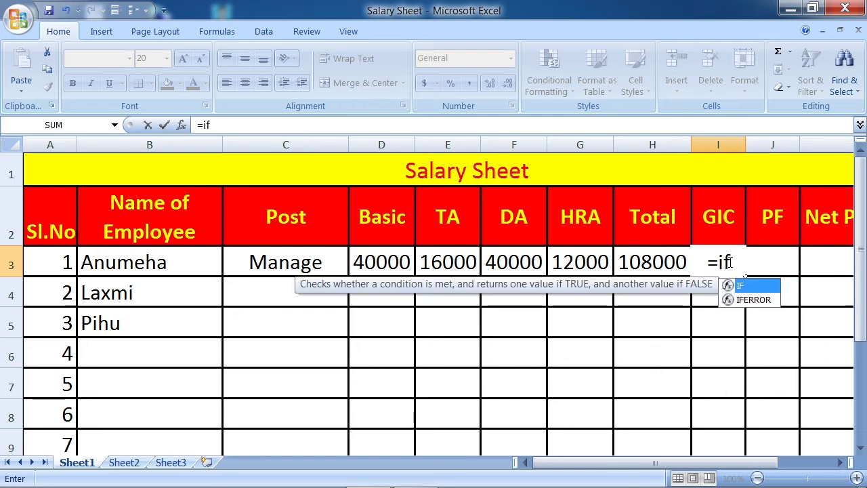
text(()
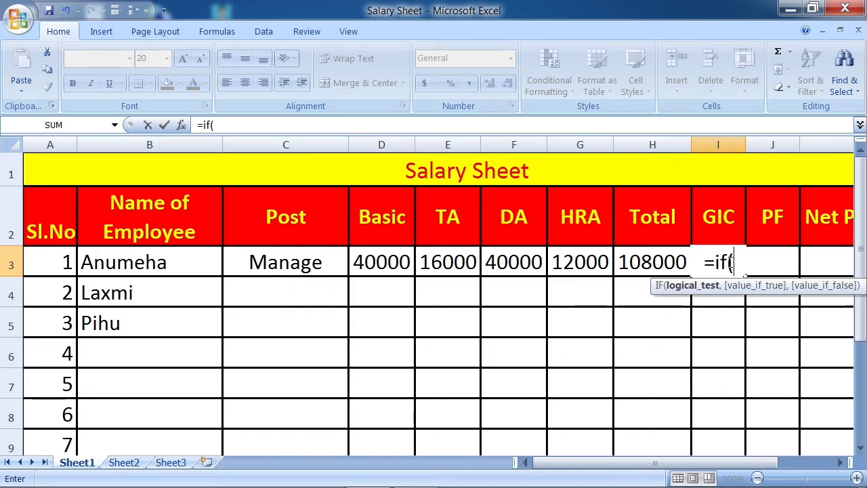
text(D3)
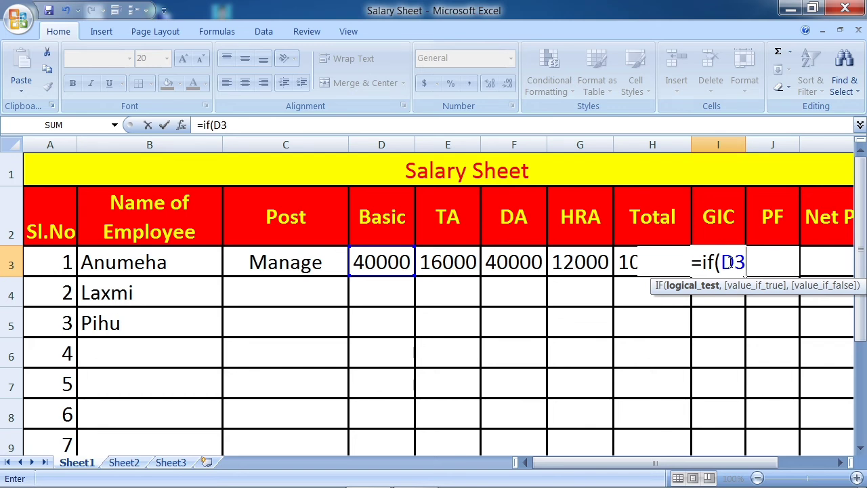
text(>=)
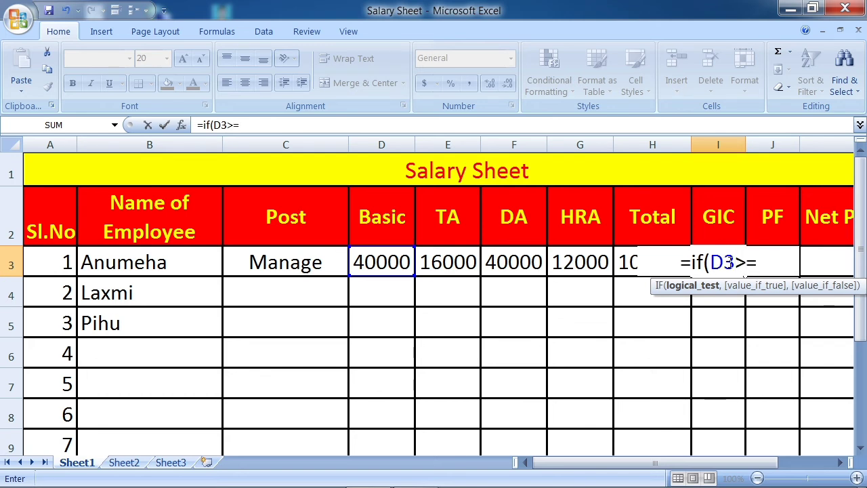
text(40)
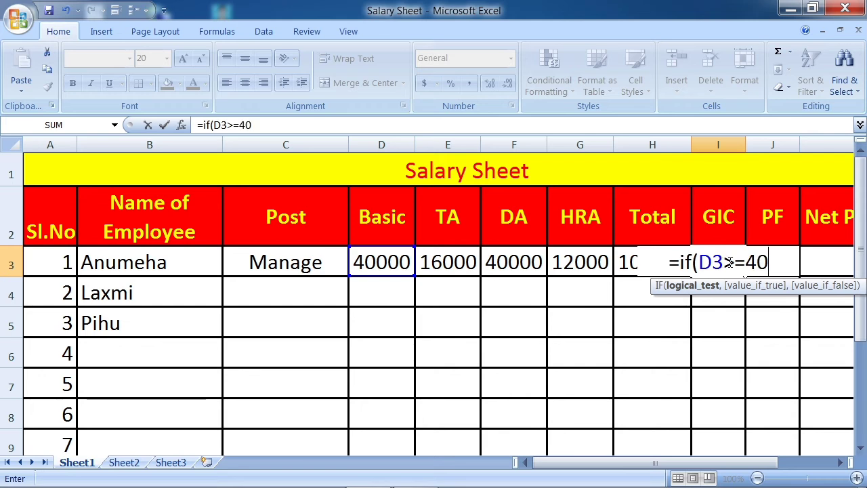
text(000)
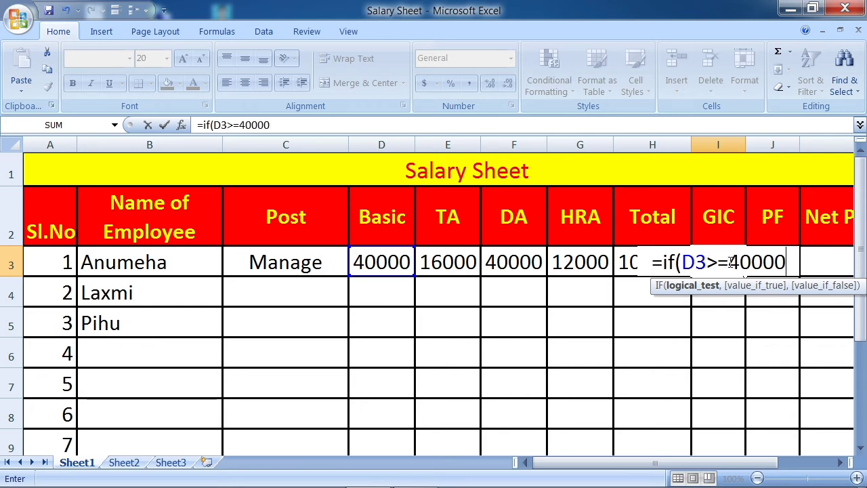
- Set the value-if-true of the first IF in the GIC formula to D3*25%
text(,D)
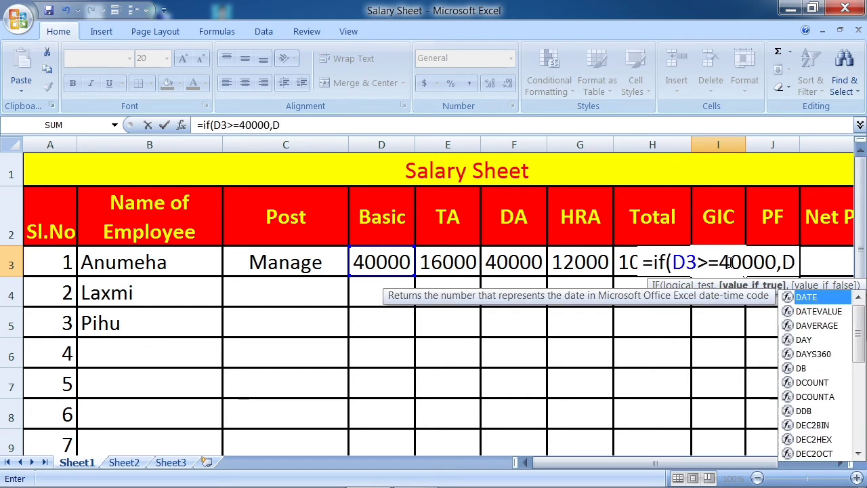
text(3*)
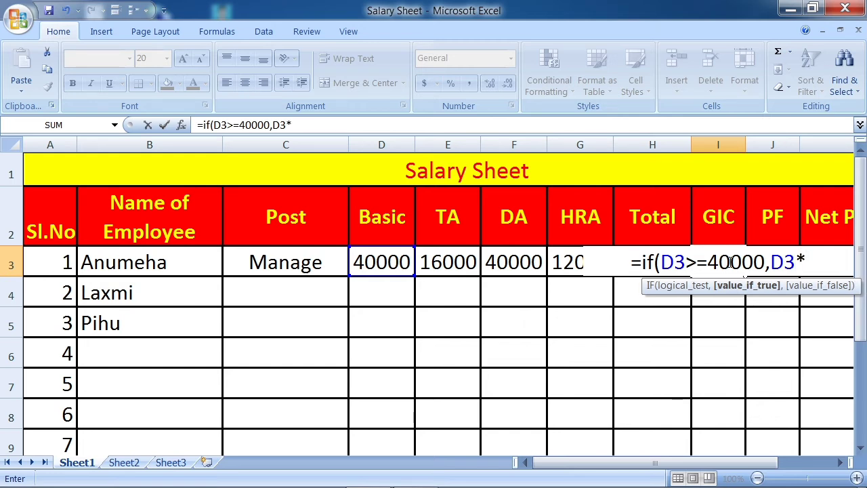
text(25)
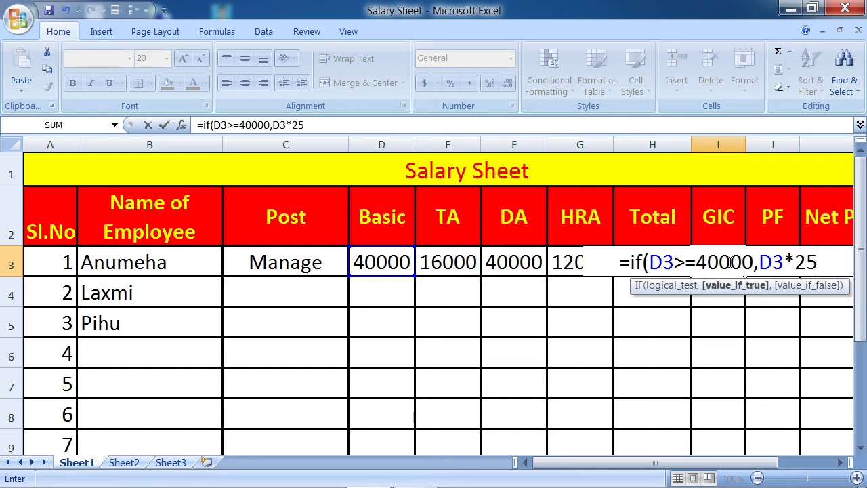
text(%)
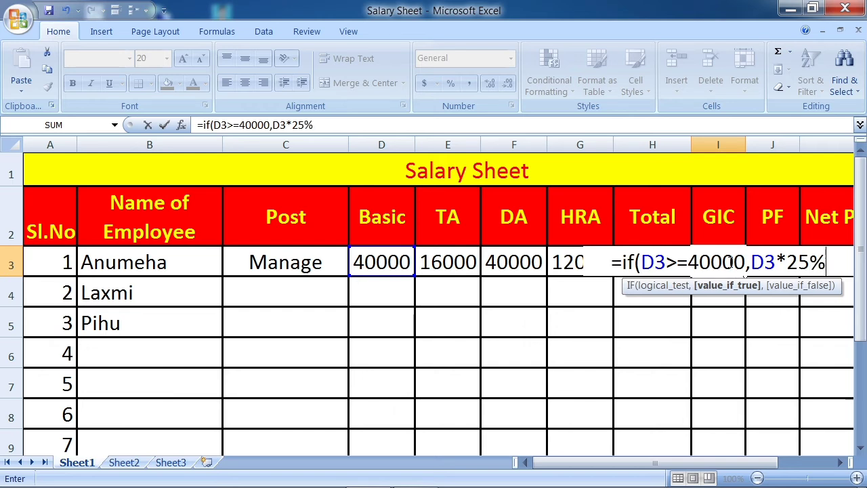
text(,)
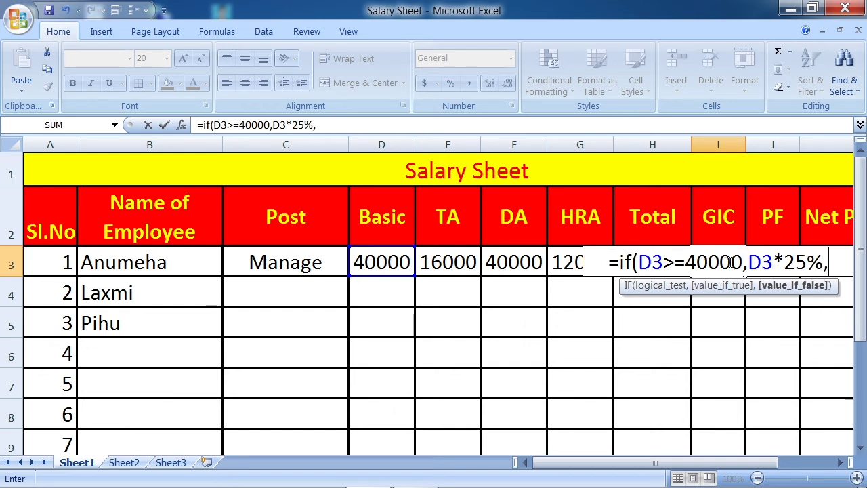
- Nest a second IF in the GIC formula that tests D3>=30000 and returns D3*20% when true
text(if)
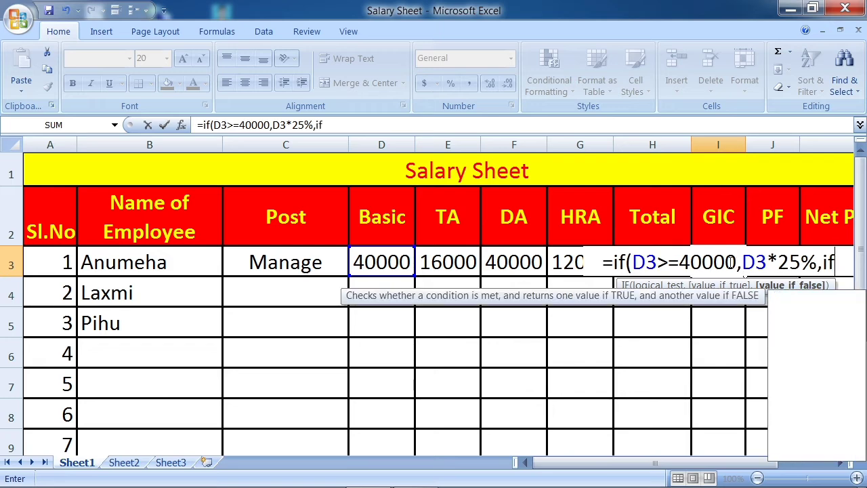
text((D)
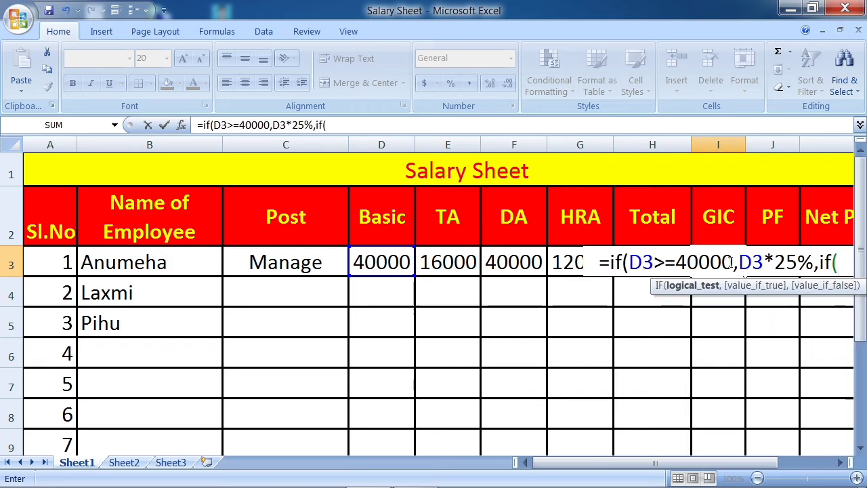
text(3)
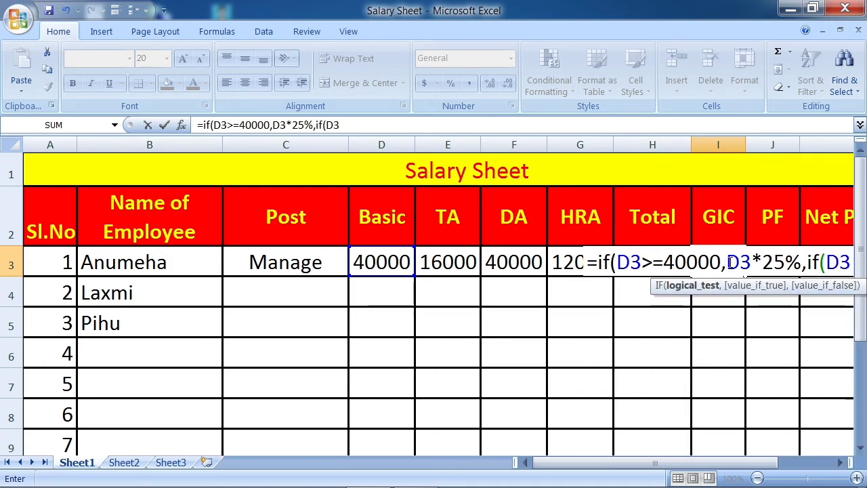
text(>=)
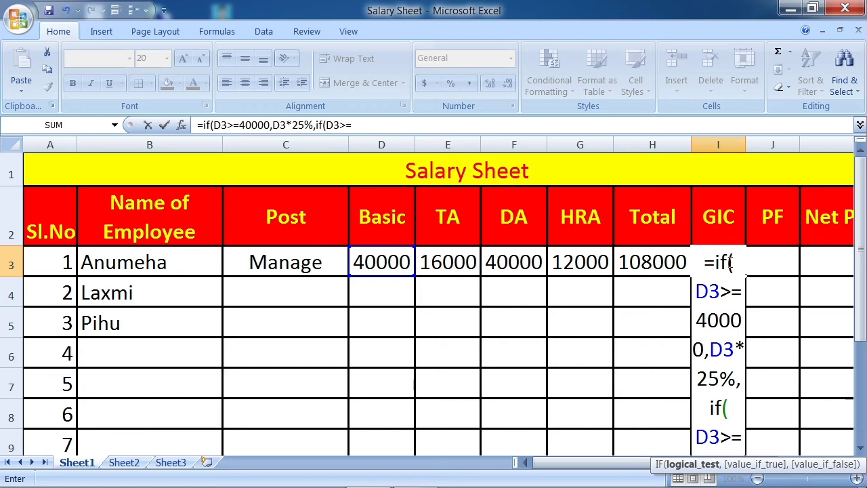
text(30000)
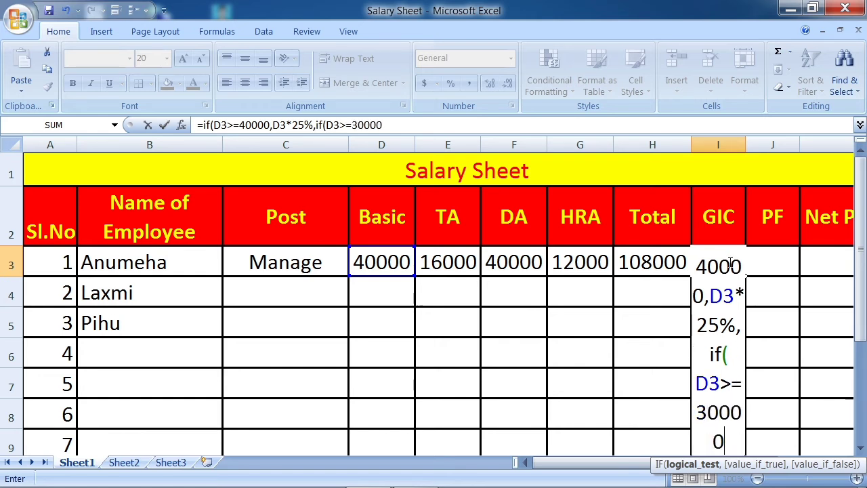
text(,D3)
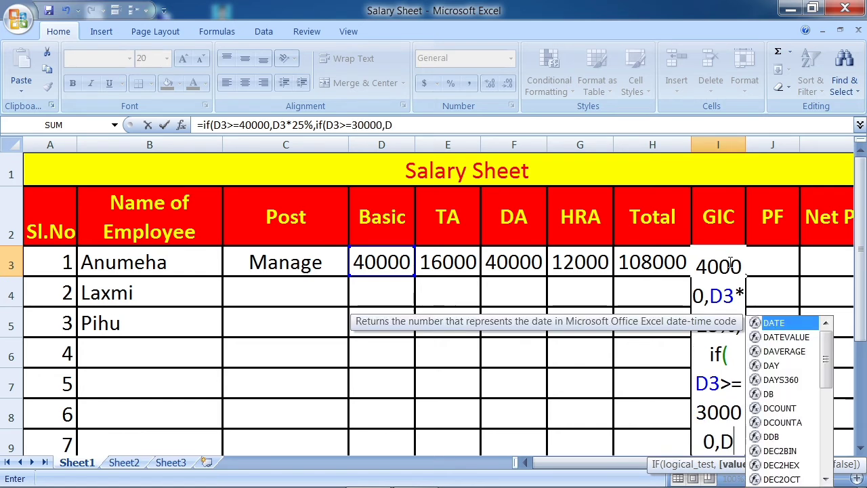
text(*)
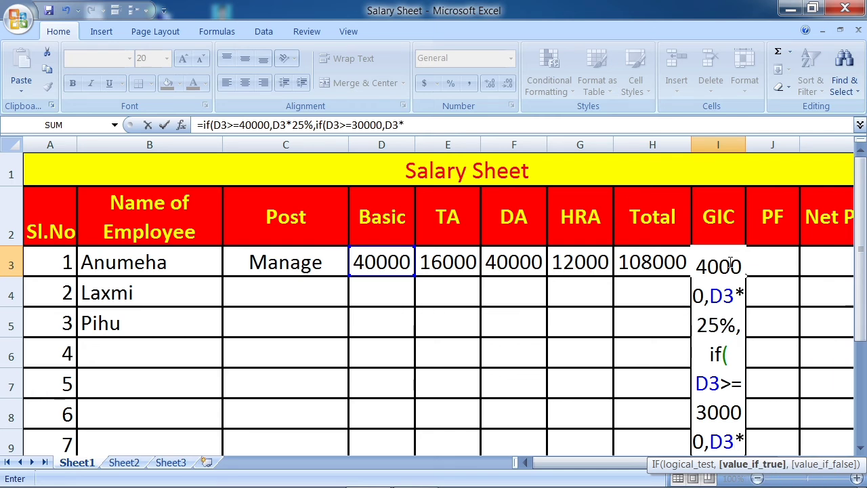
text(20%)
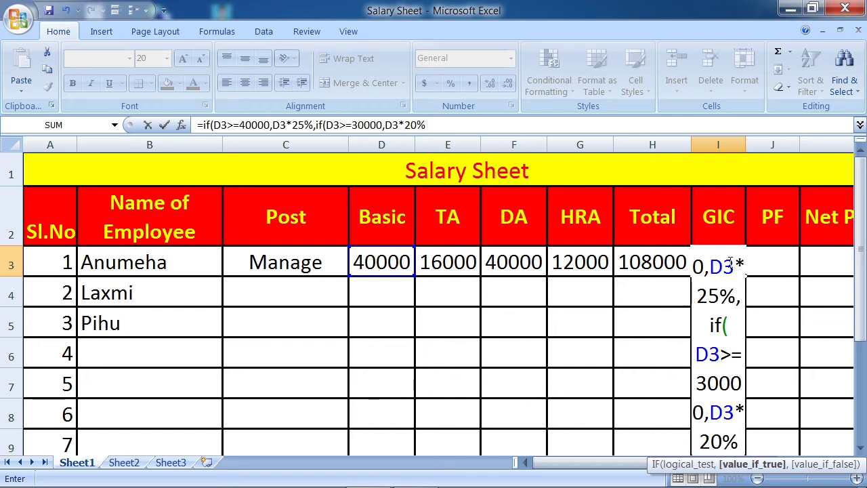
text(,)
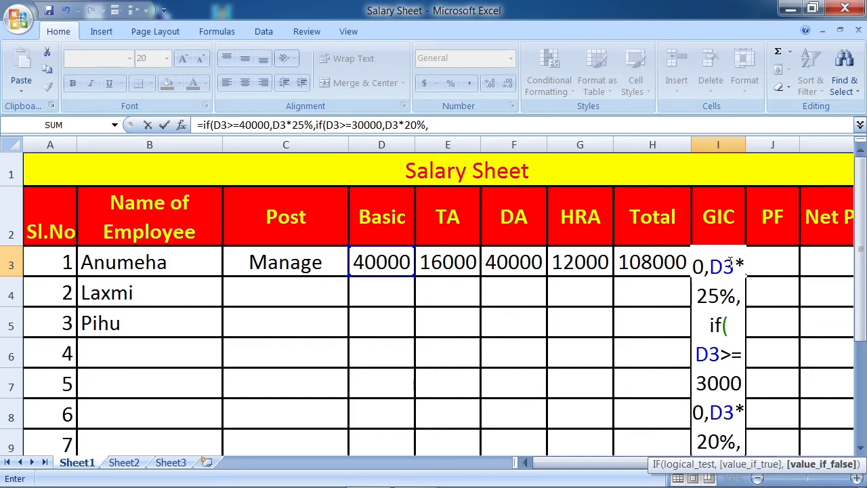
- Nest a third IF in the GIC formula that tests D3>=20000 and returns D3*15% when true
text(if)
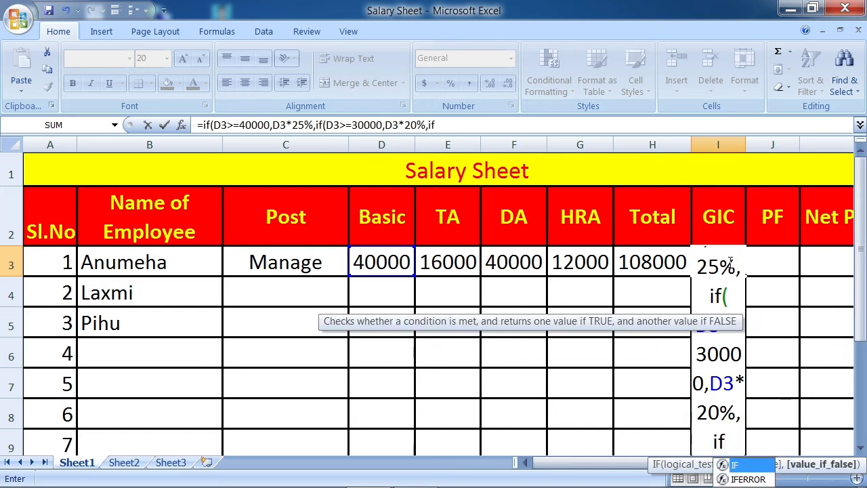
text(()
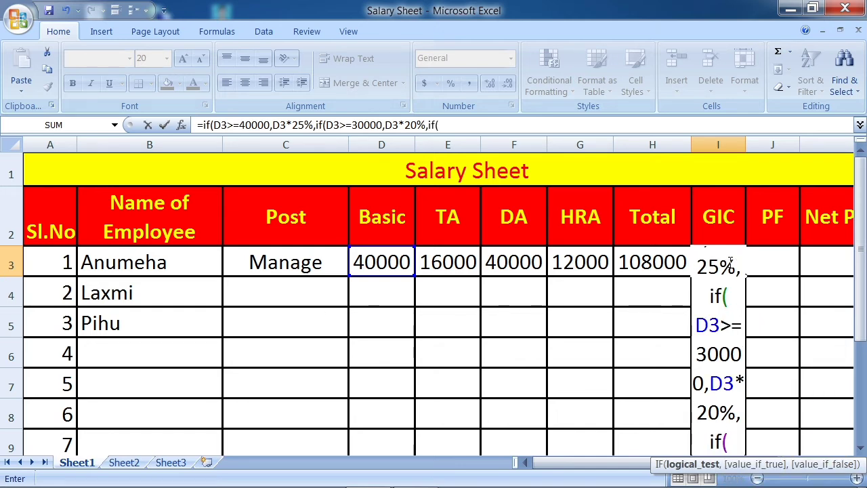
text(D3)
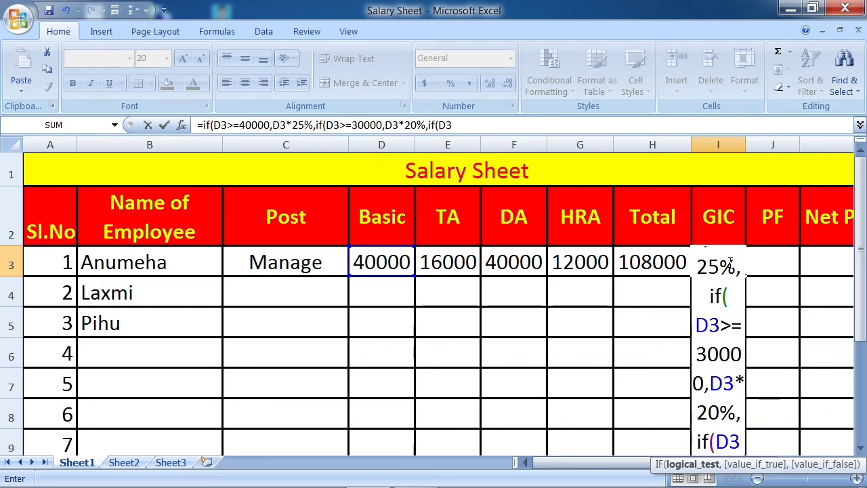
text(>)
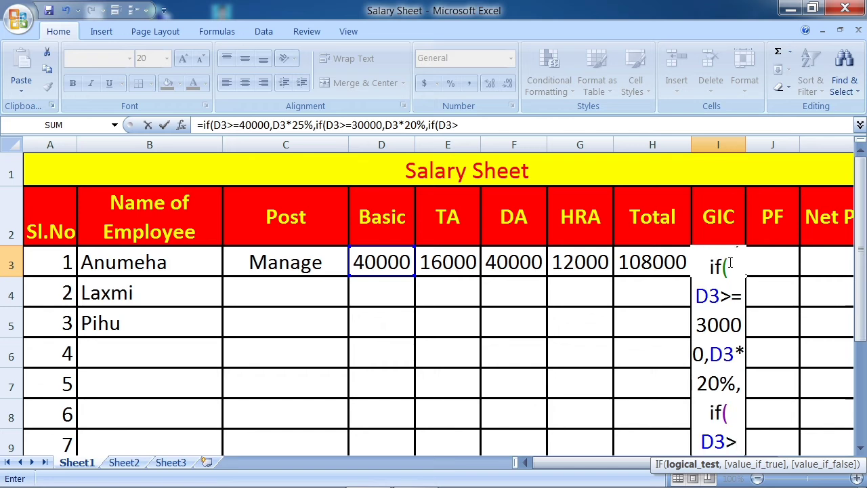
text(=)
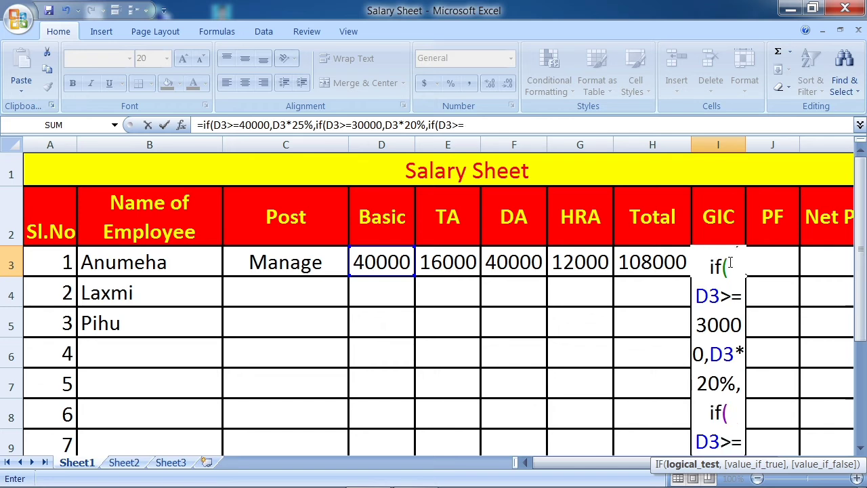
text(2000)
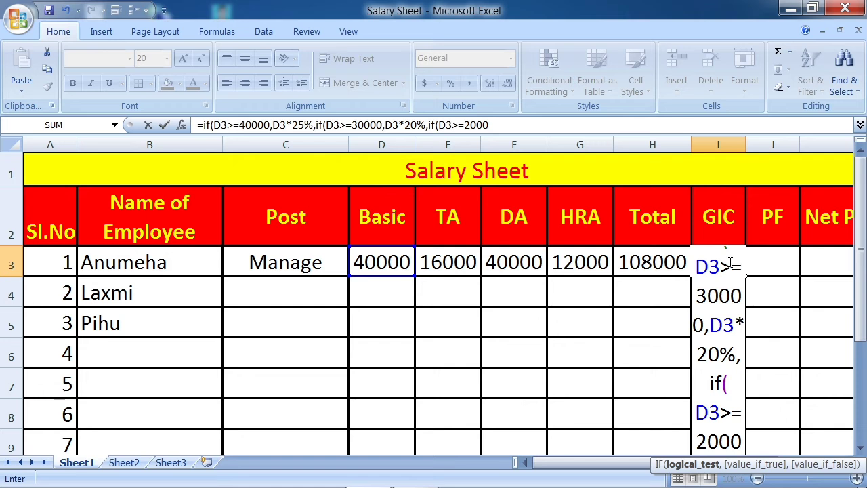
text(0)
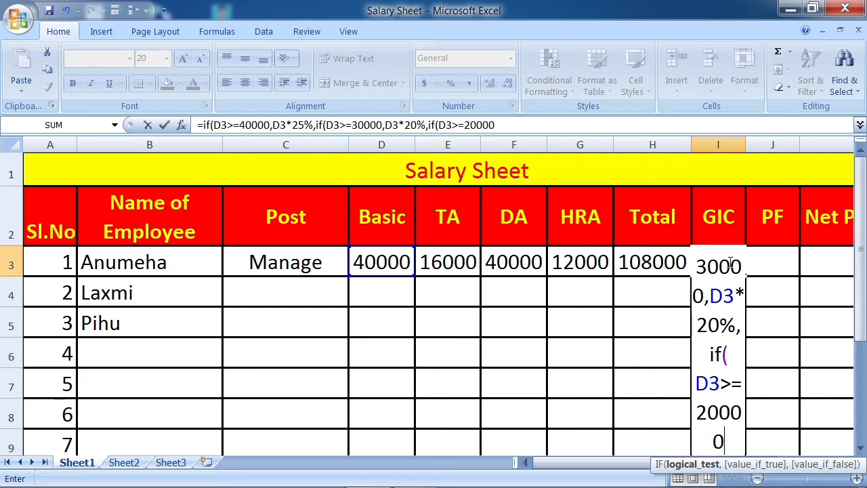
text(,)
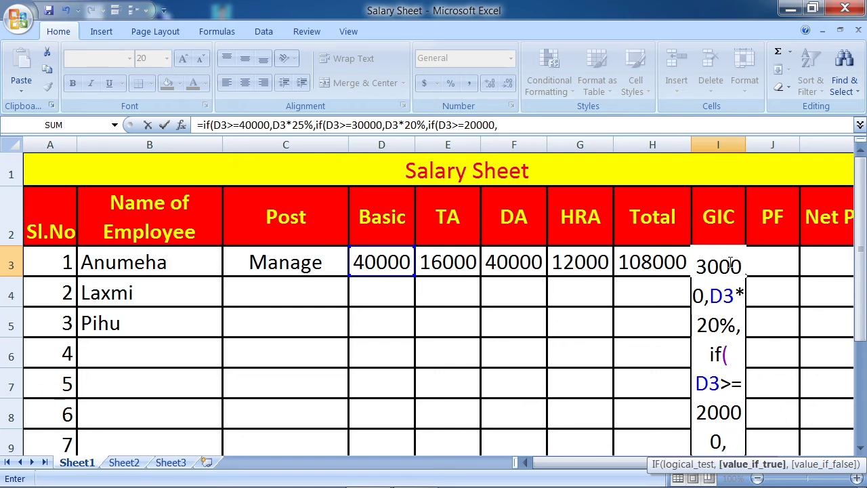
text(D3)
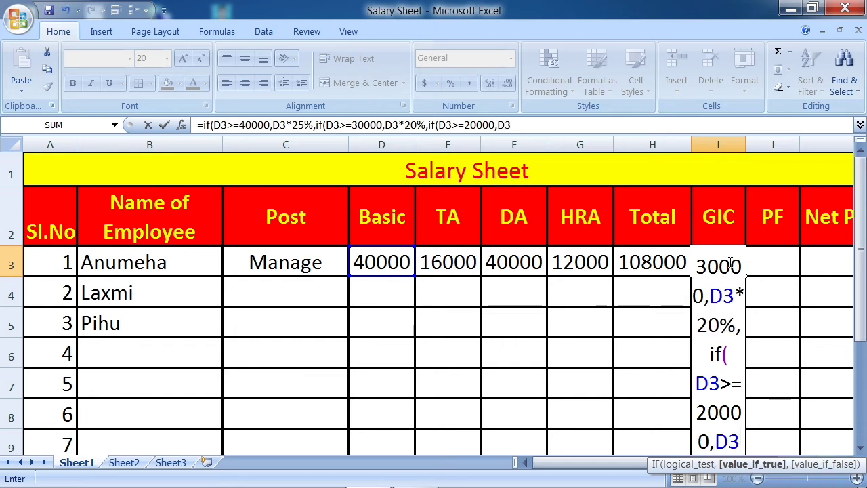
text(*)
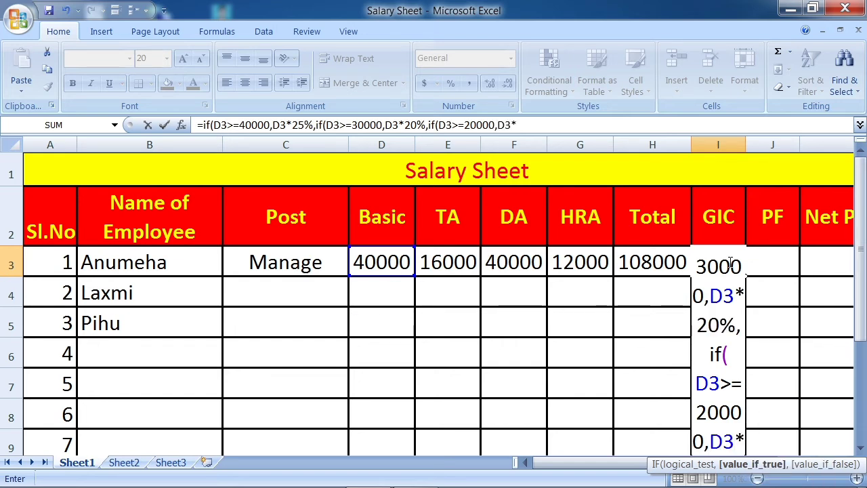
text(15)
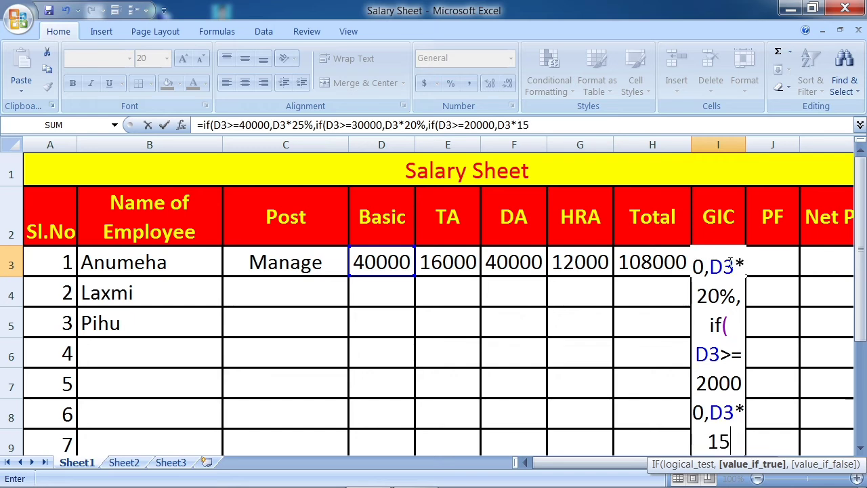
text(%,)
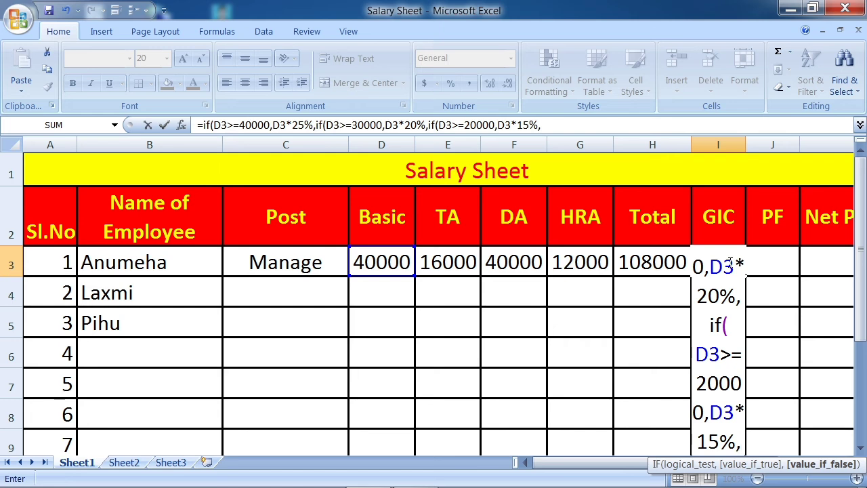
- Nest a fourth IF in the GIC formula that tests D3>=10000 and returns D3*10% when true
text(if)
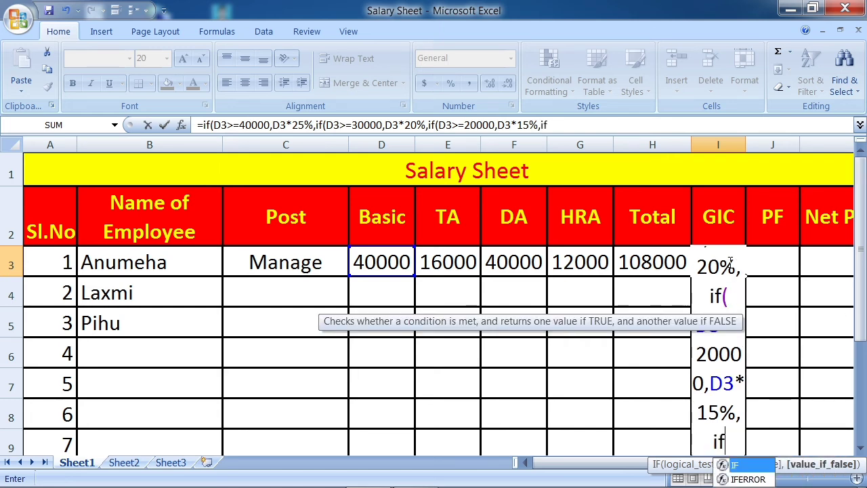
text(()
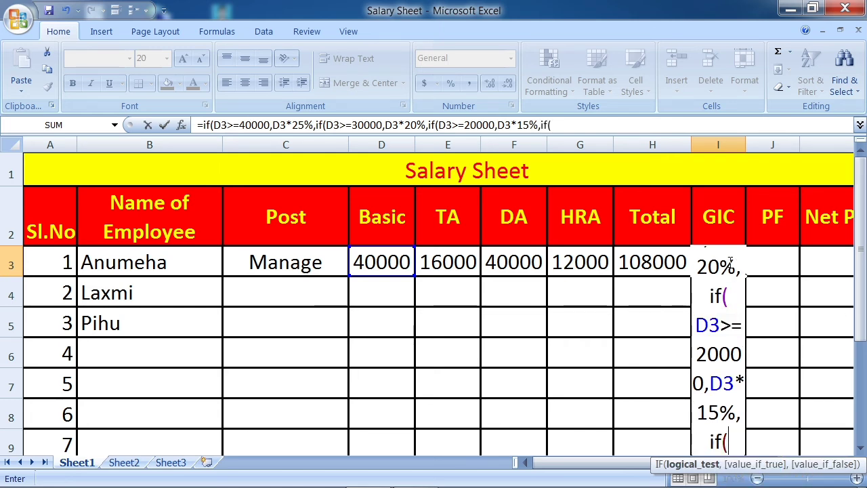
text(D3)
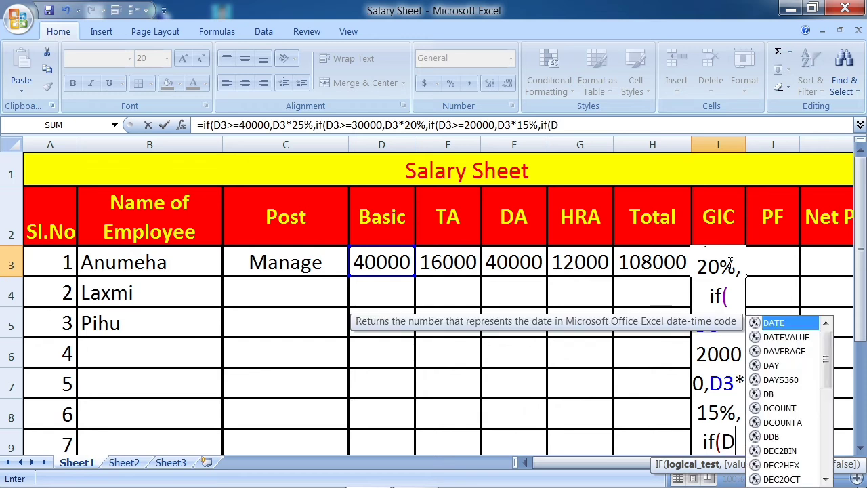
text(>=)
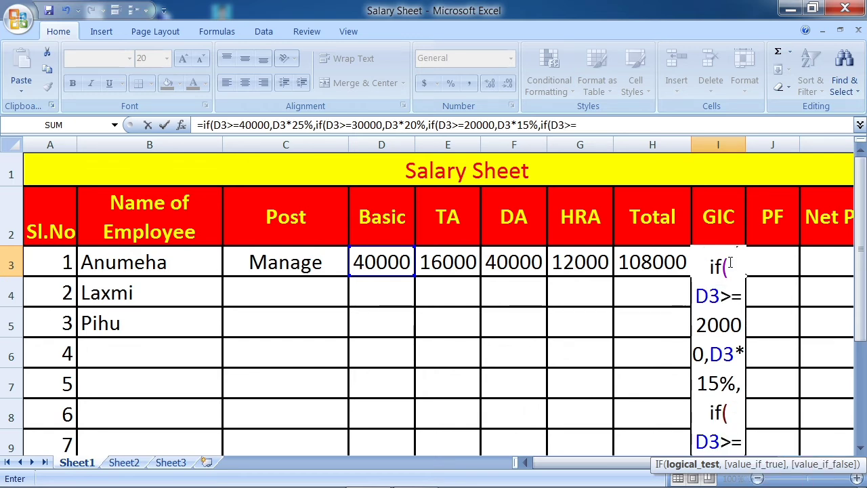
text(10000)
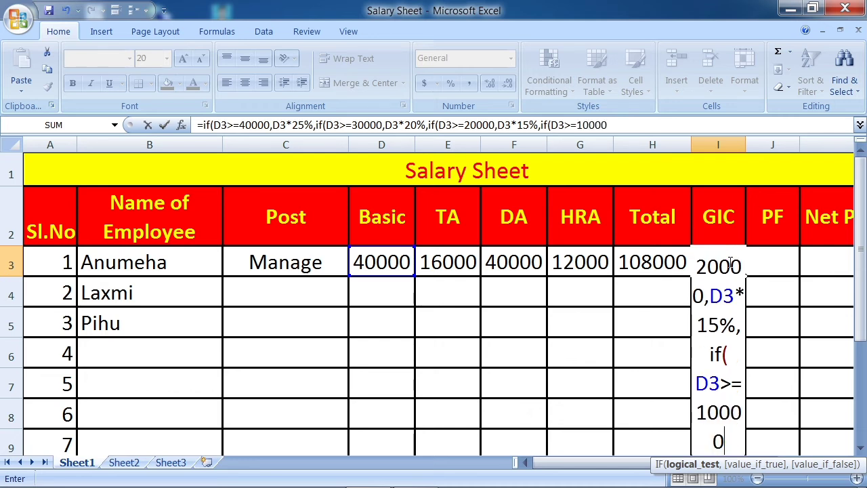
text(,D)
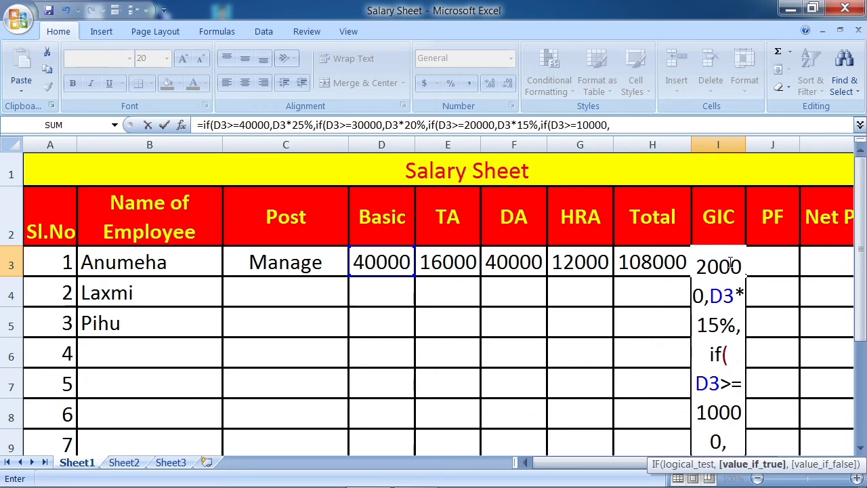
text(3*)
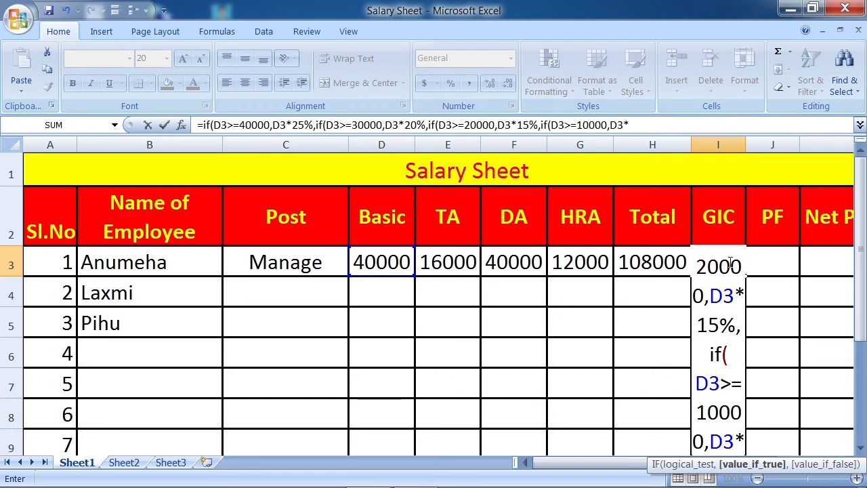
text(10)
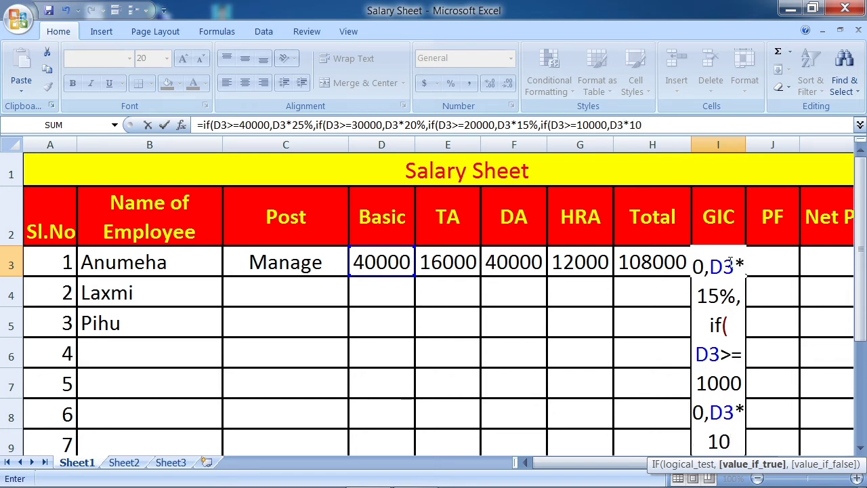
text(%)
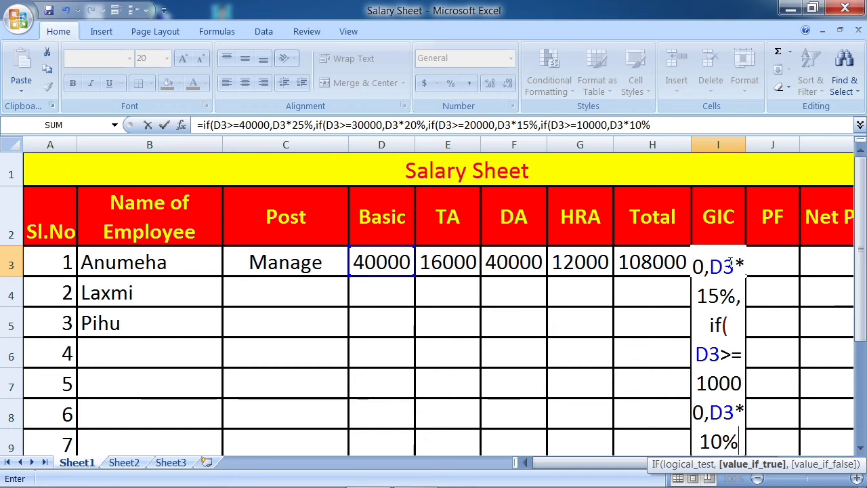
- Close all four IFs, enter the GIC formula in I3, and reselect the cell to review it
text()))))
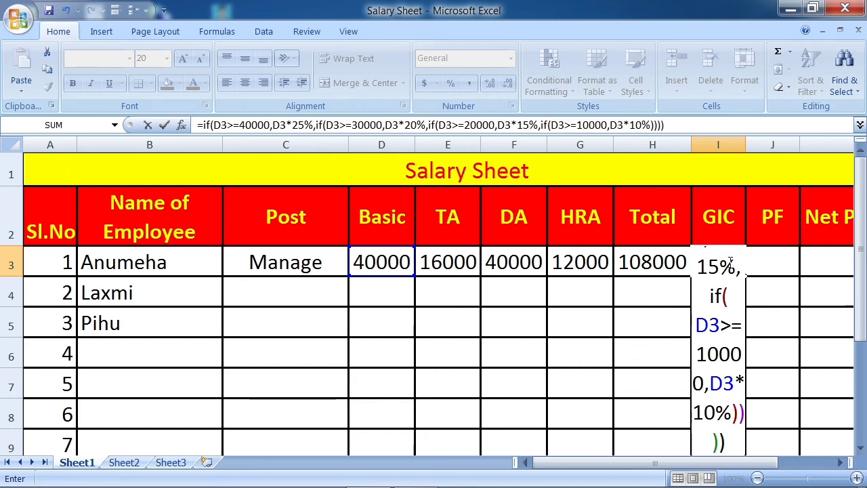
key(Return)
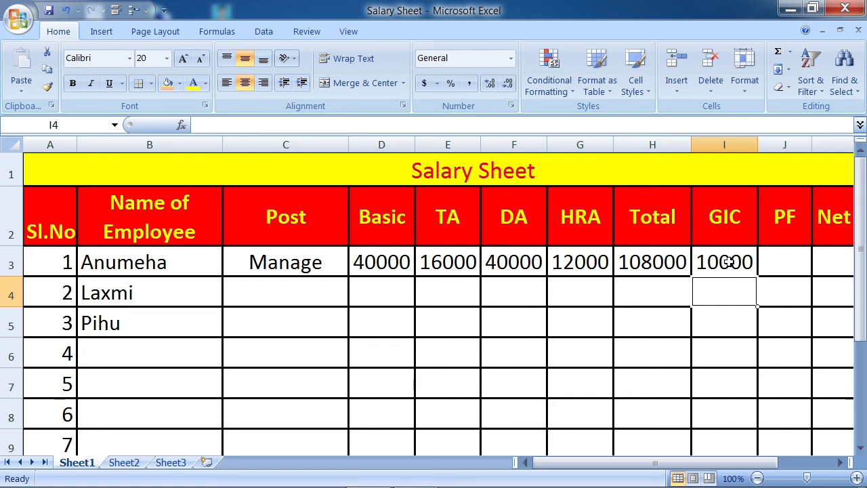
click(723, 262)
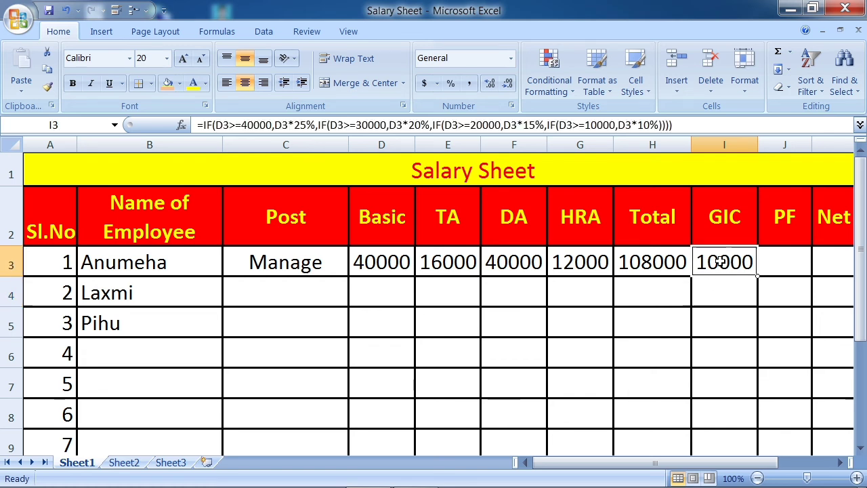
- Check the PF rates on Sheet2, and start an IF formula in PF cell J3 of Sheet1 with D3>=40000 as its logical test
click(776, 263)
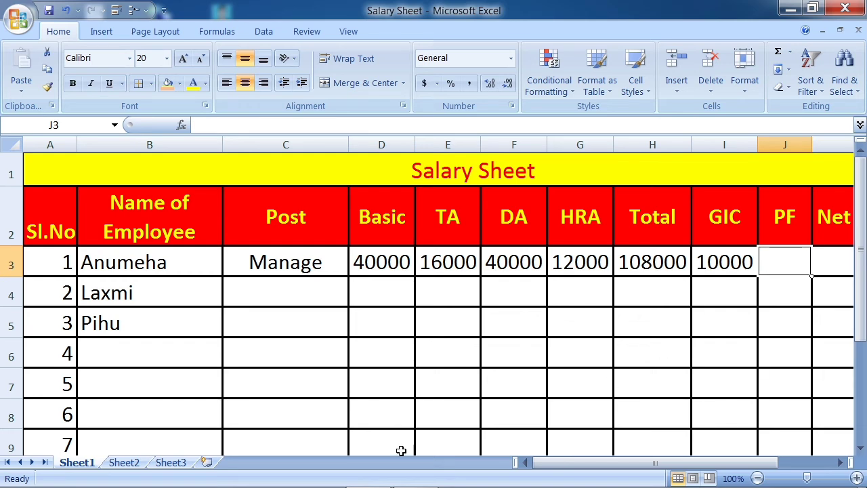
click(126, 463)
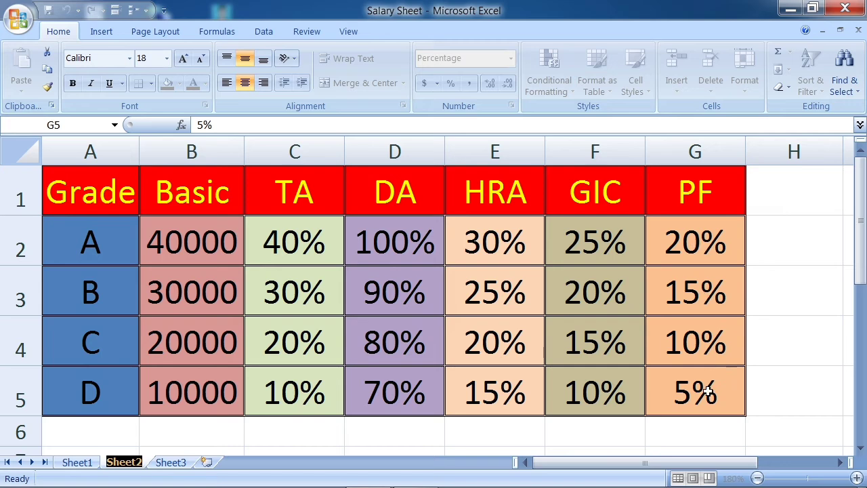
click(88, 463)
click(784, 265)
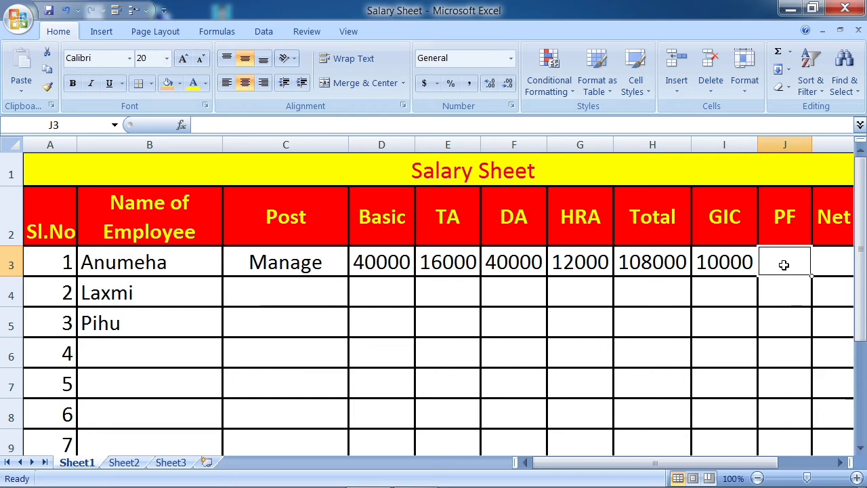
text(=if)
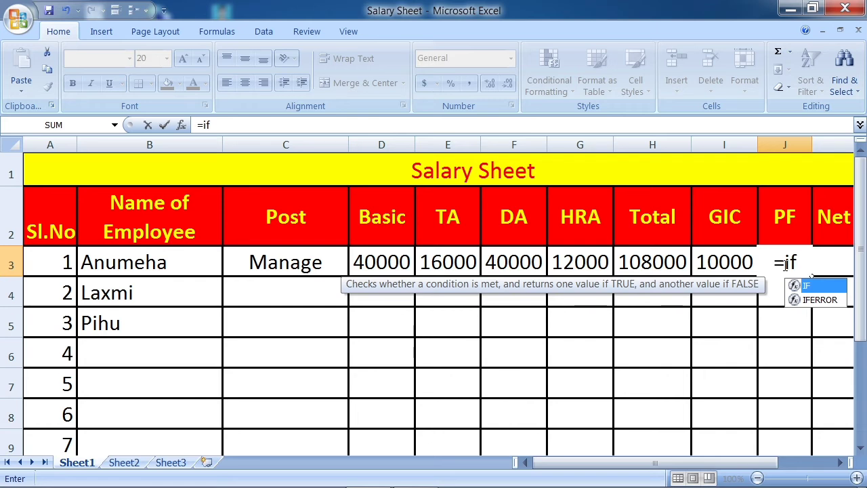
text(()
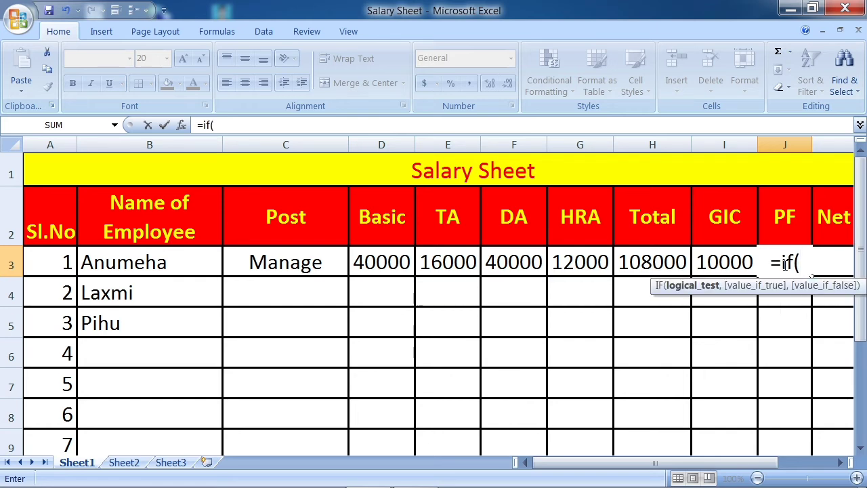
text(D3>)
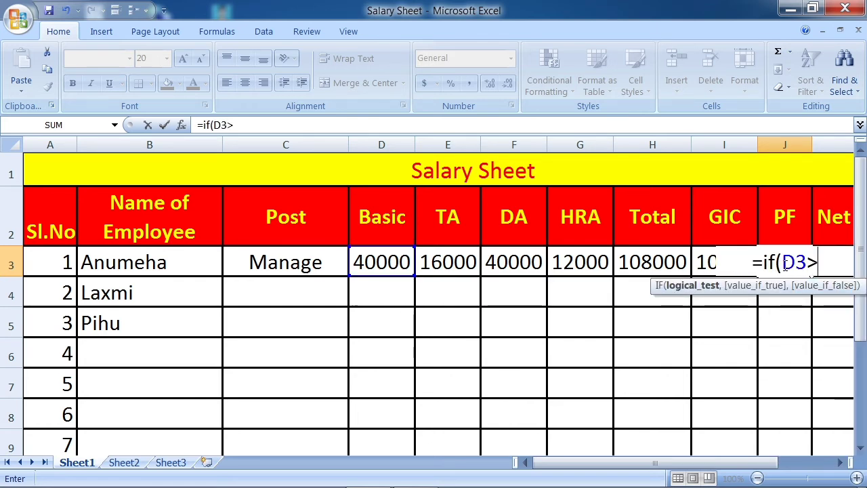
text(=400)
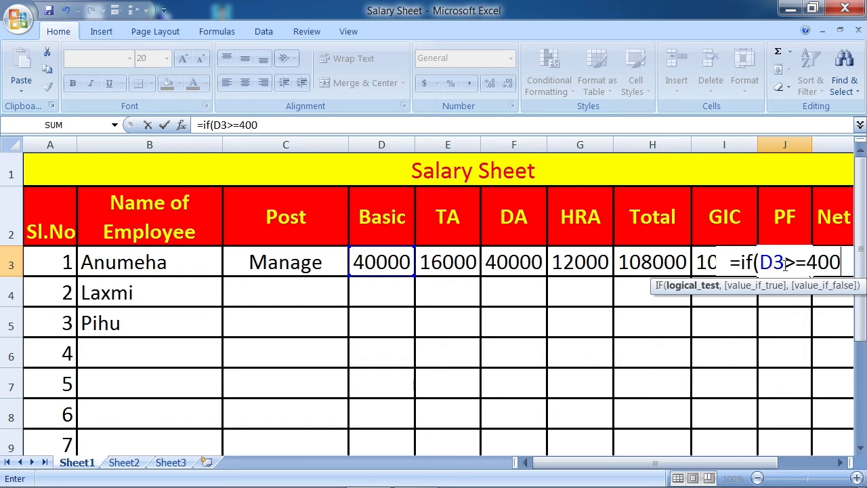
text(00,)
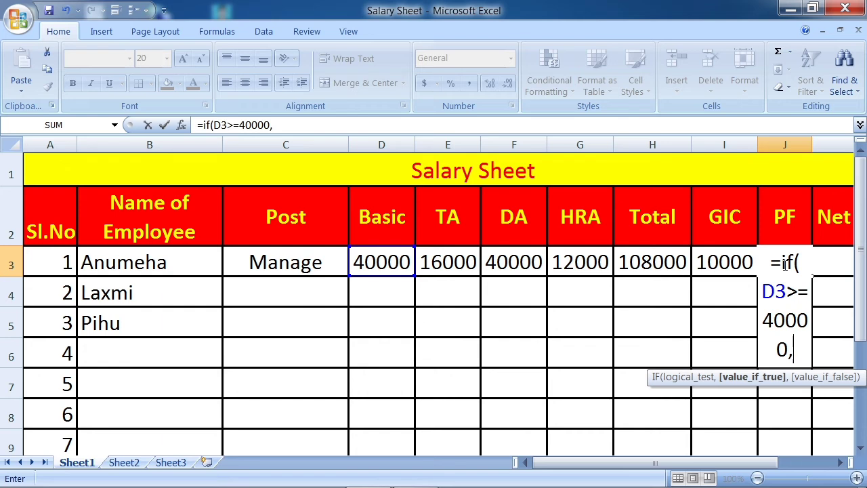
- Set the value-if-true of the first IF in the PF formula to D3*20%
text(D3)
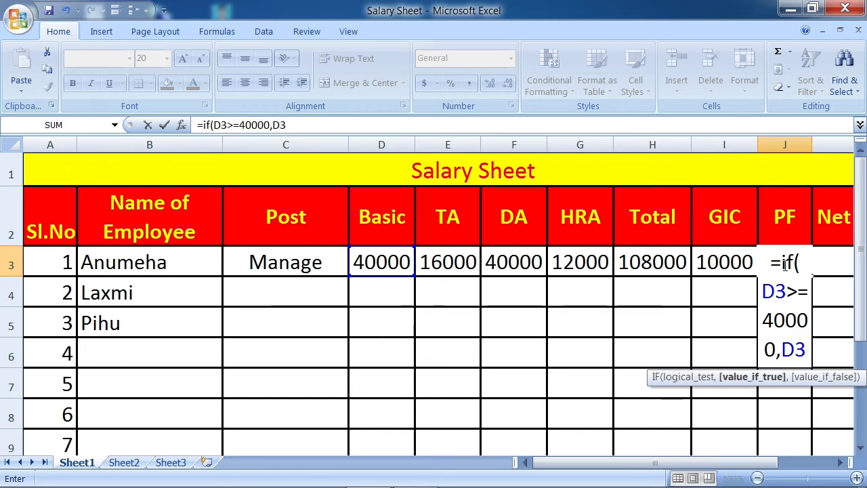
text(*)
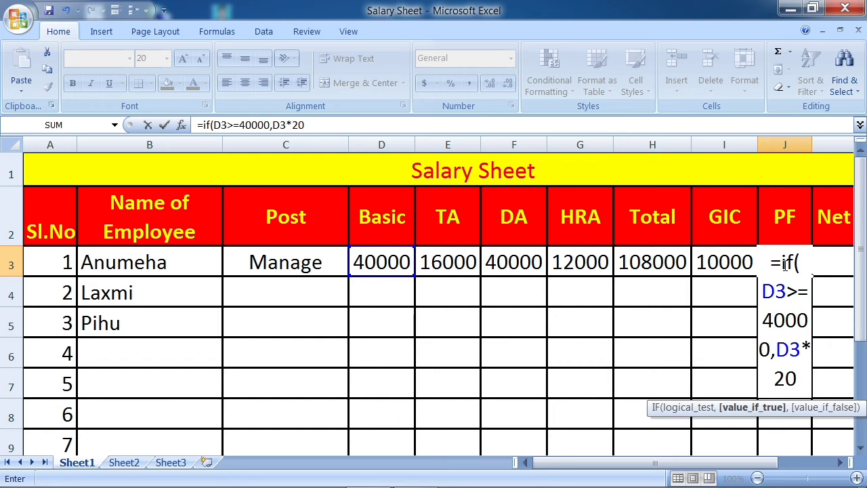
text(%)
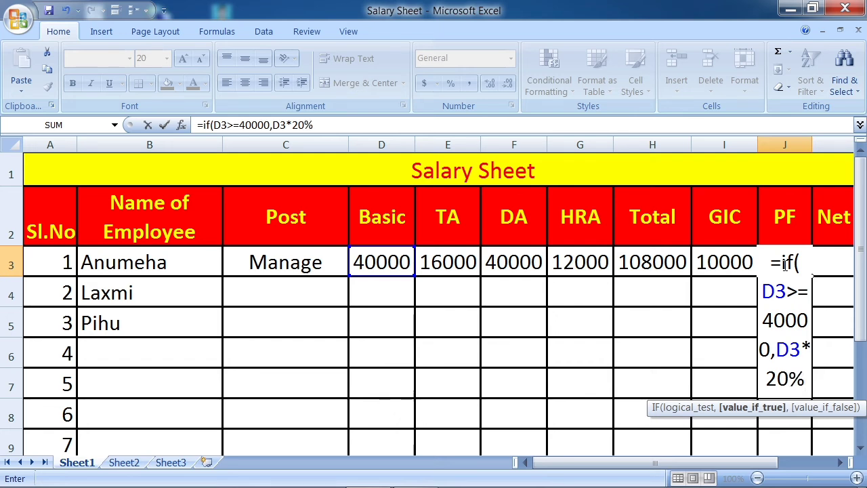
text(,)
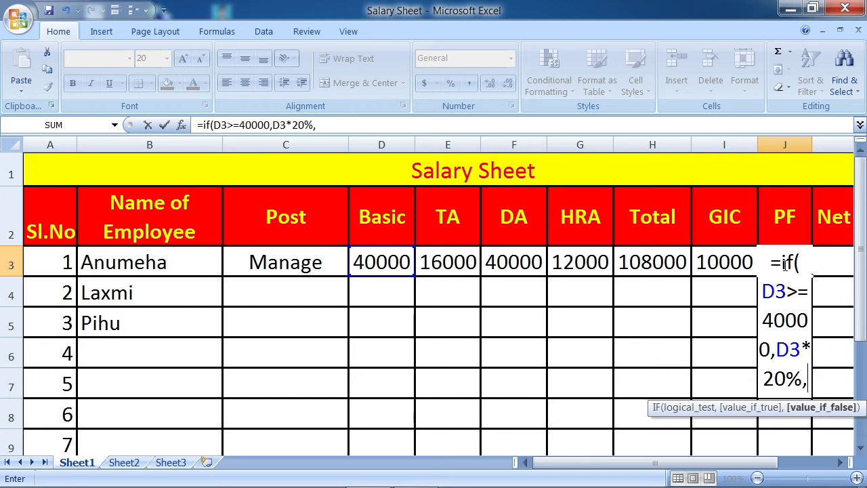
- Nest a second IF in the PF formula that tests D3>=30000 and returns D3*15% when true
text(if()
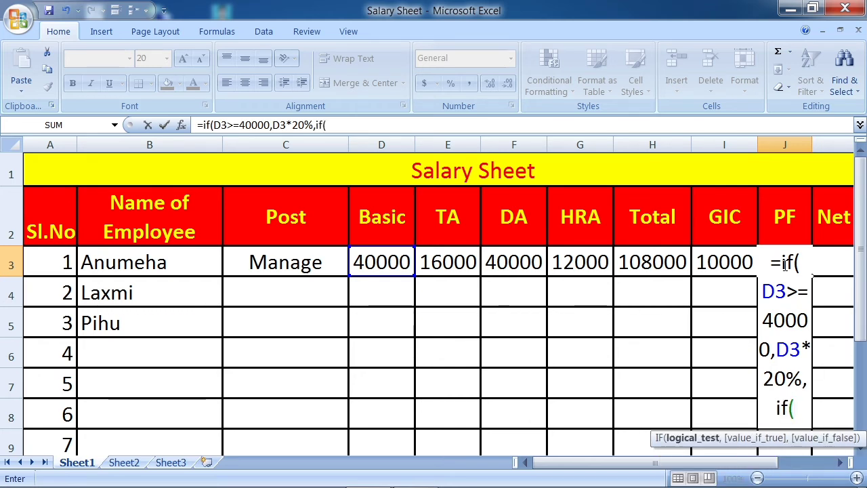
text(D3)
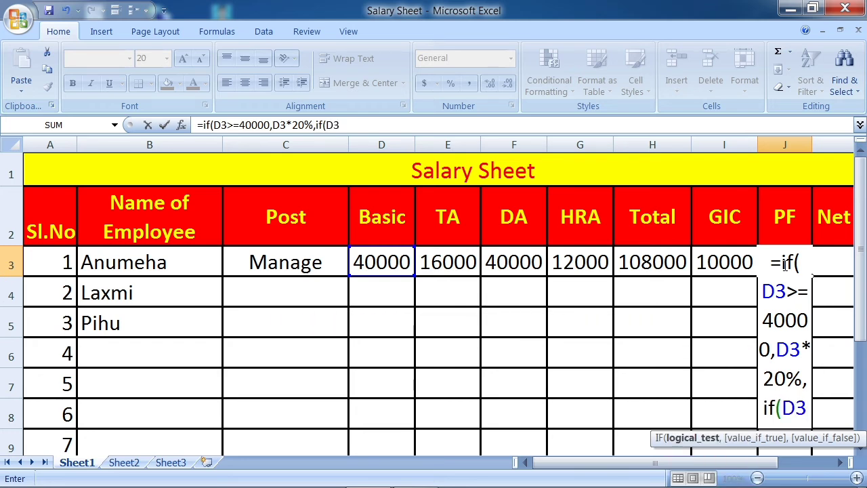
text(>=)
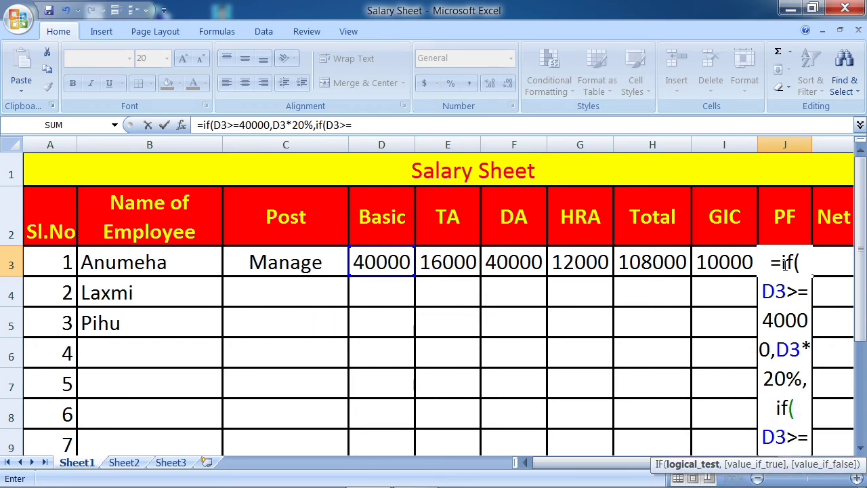
text(30000)
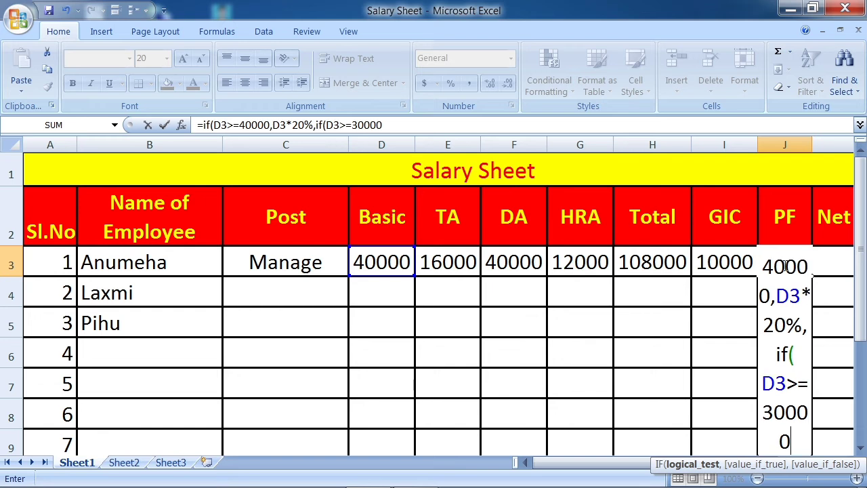
text(,)
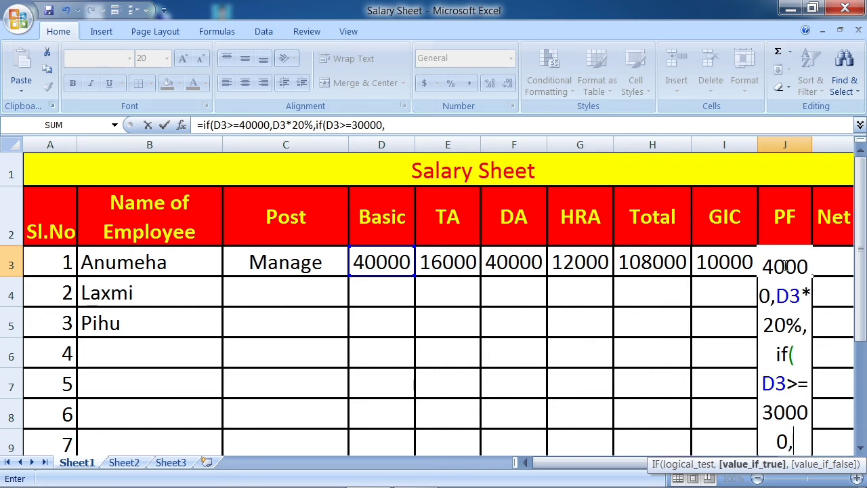
text(D3)
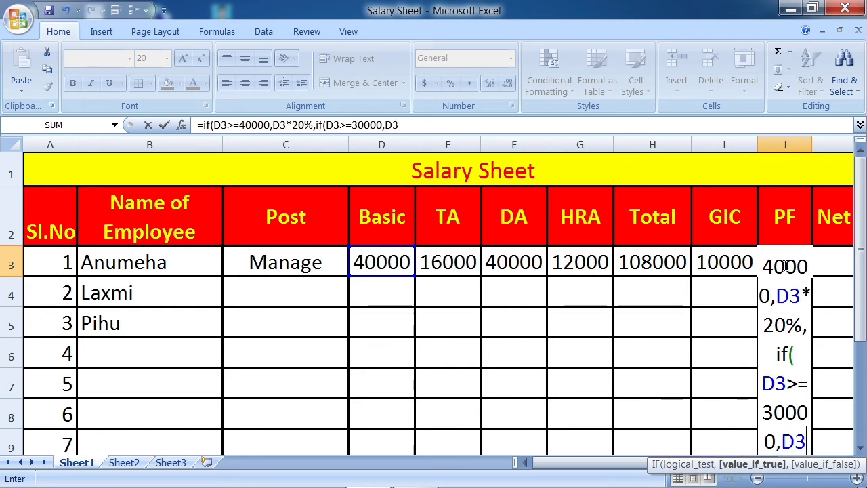
text(*)
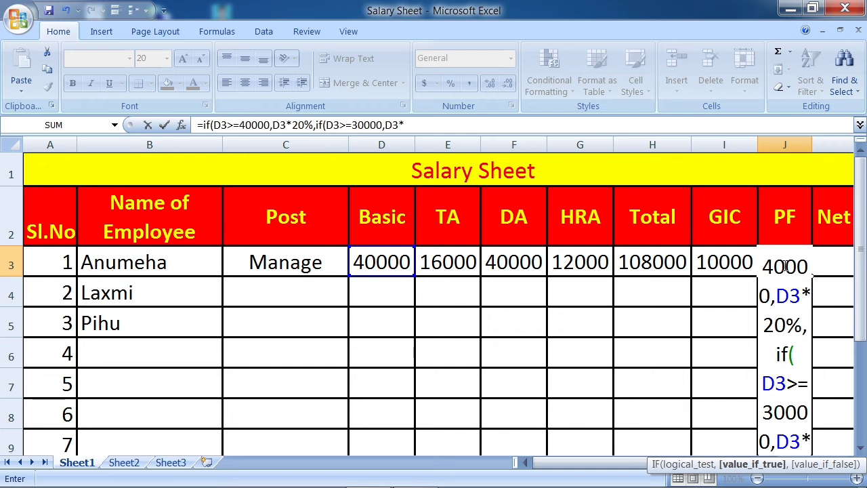
text(15)
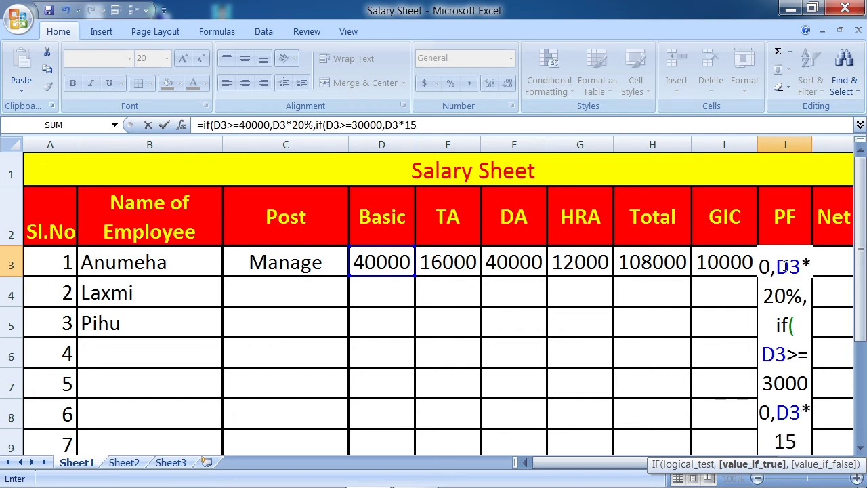
text(%,)
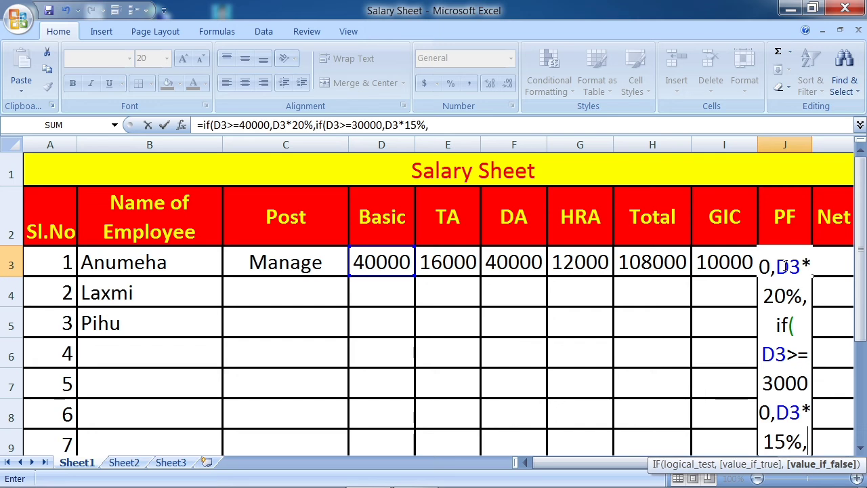
- Nest a third IF in the PF formula that tests D3>=20000 and returns D3*10% when true
text(if)
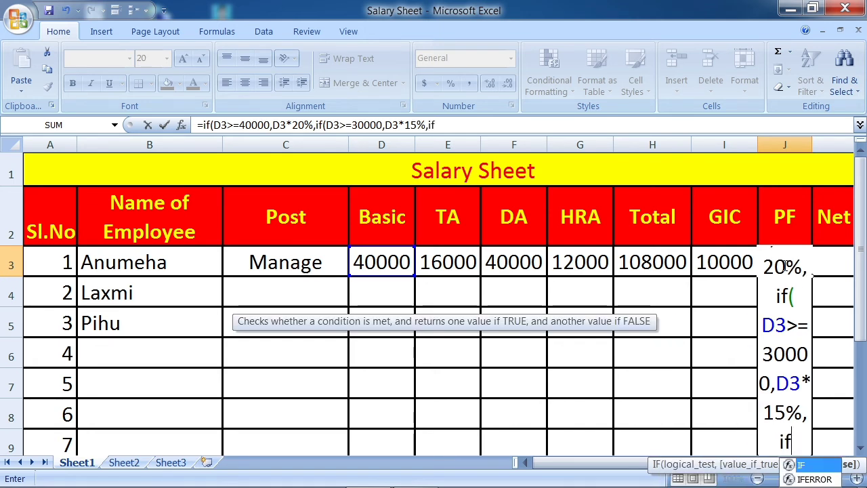
text(()
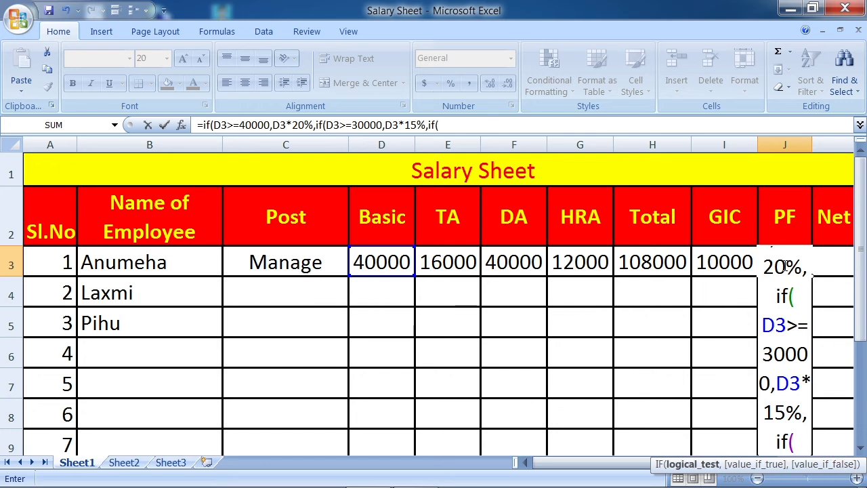
text(D3)
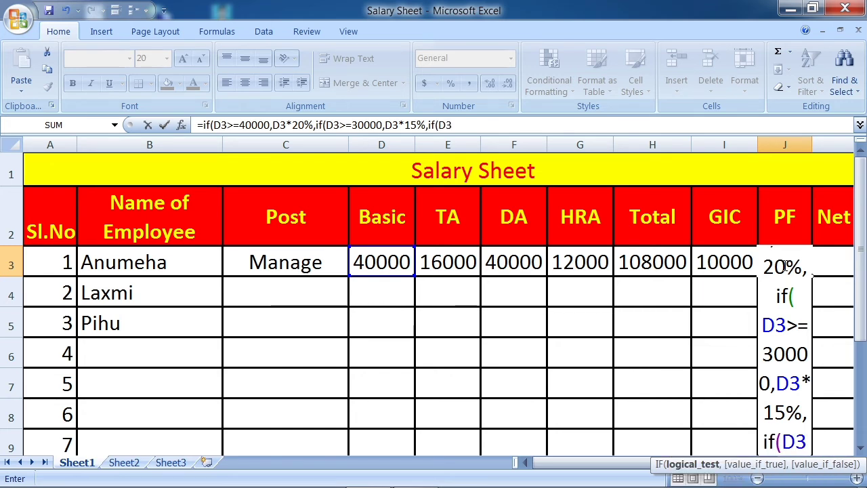
text(>=)
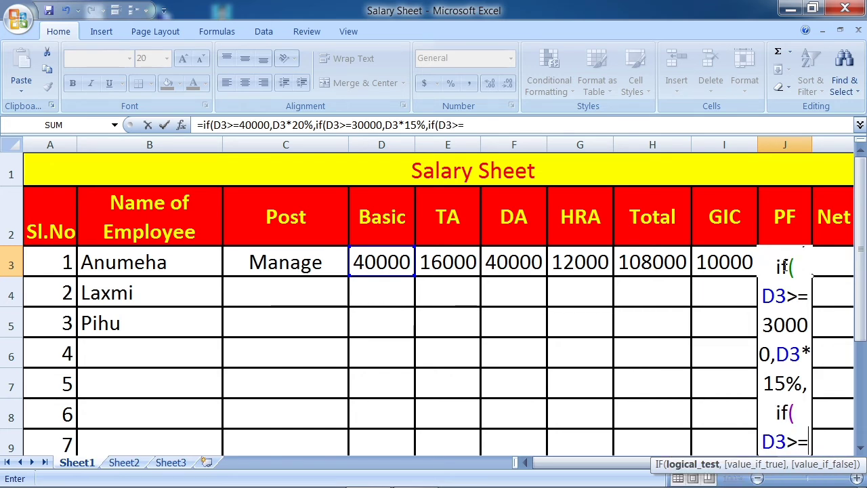
text(20000)
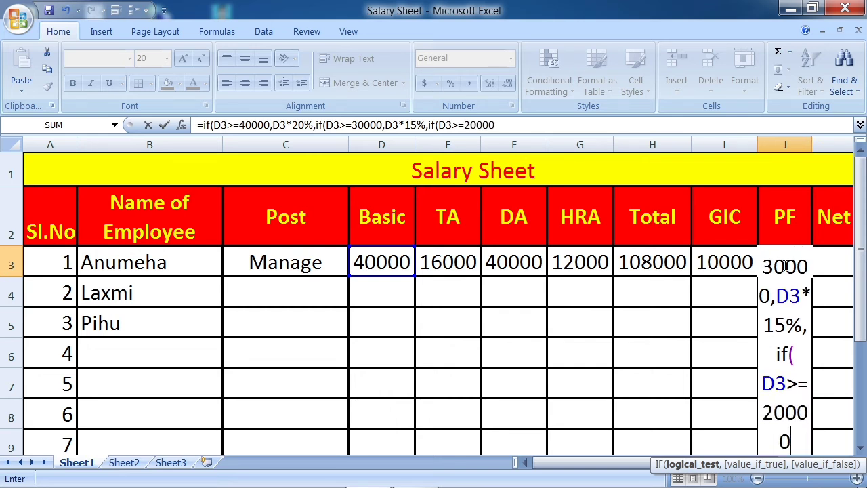
text(,D)
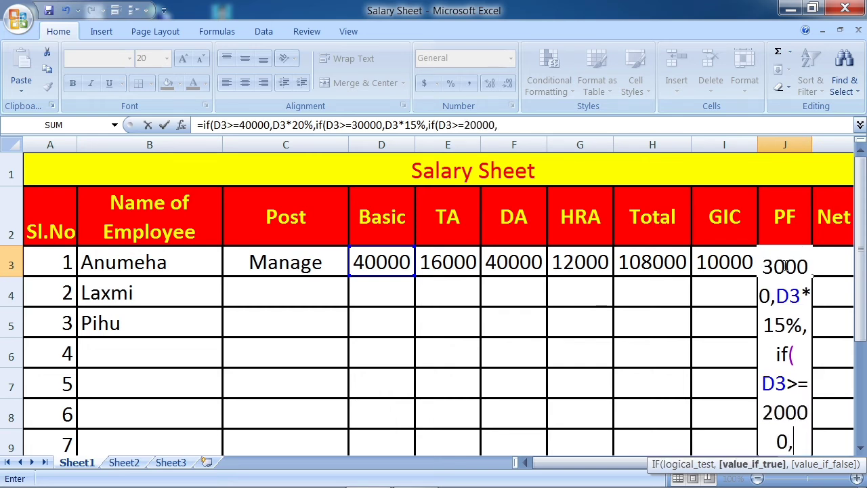
text(3)
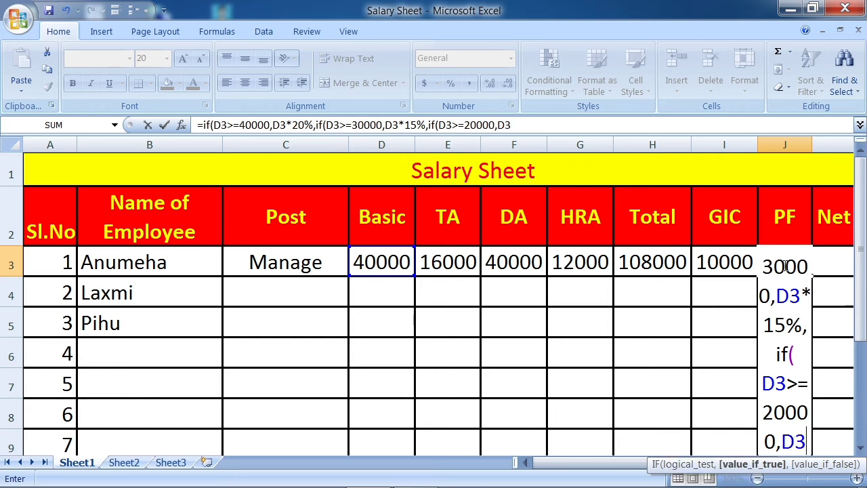
text(>=)
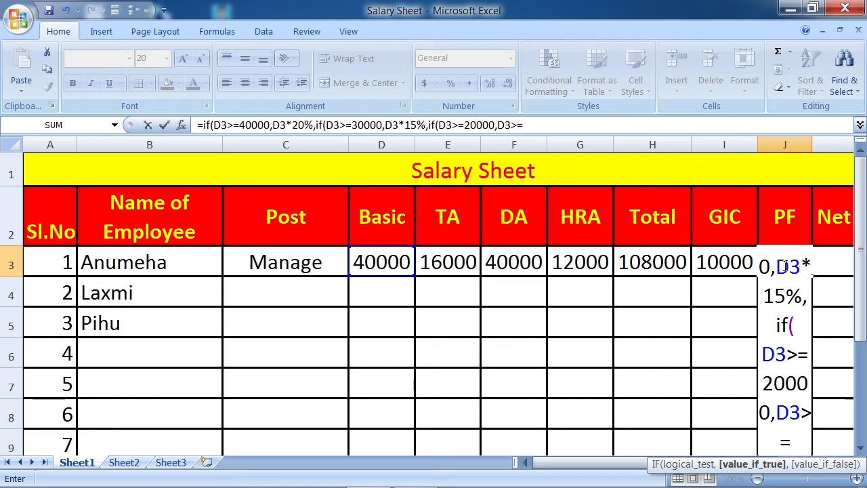
key(BackSpace)
key(BackSpace)
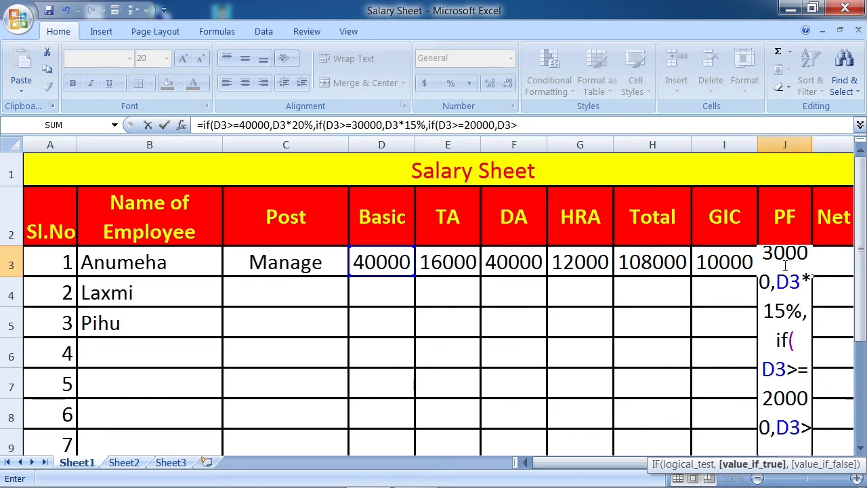
text(*10)
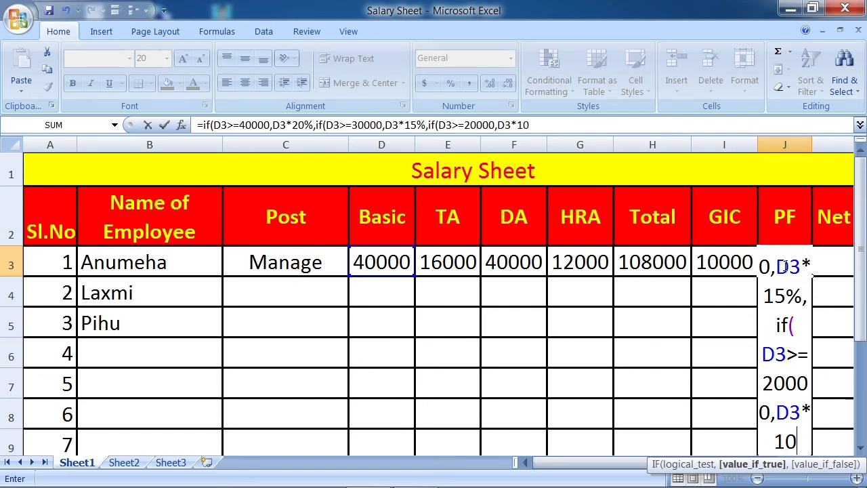
text(%,)
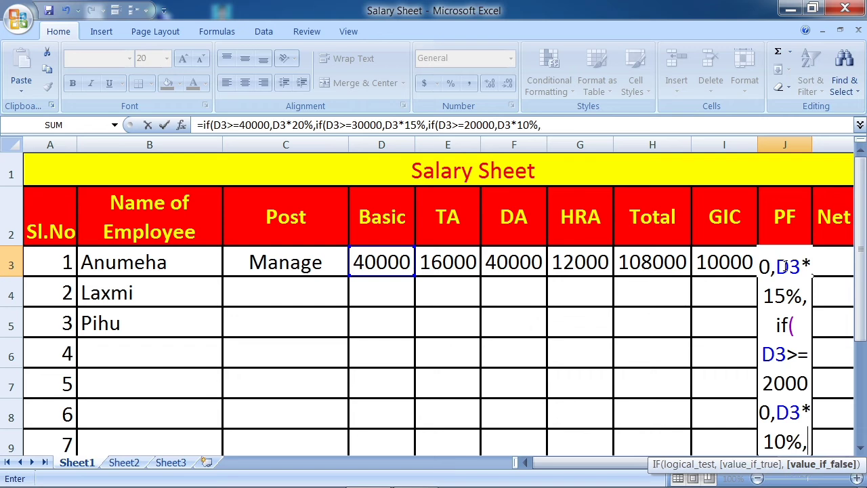
- Nest a fourth IF in the PF formula that tests D3>=10000 and returns D3*5% when true
text(if)
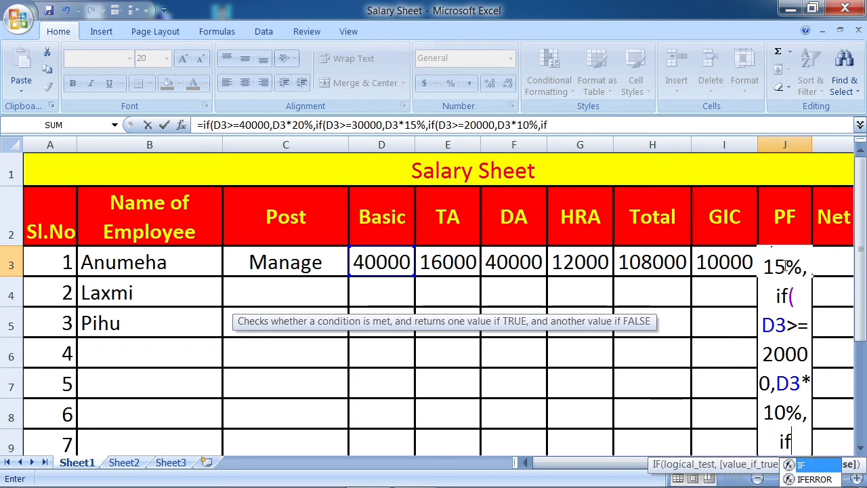
text((D)
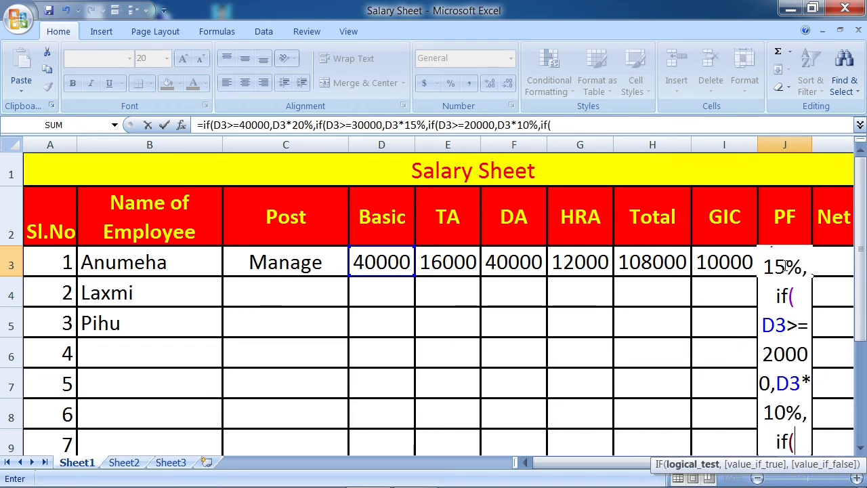
text(3)
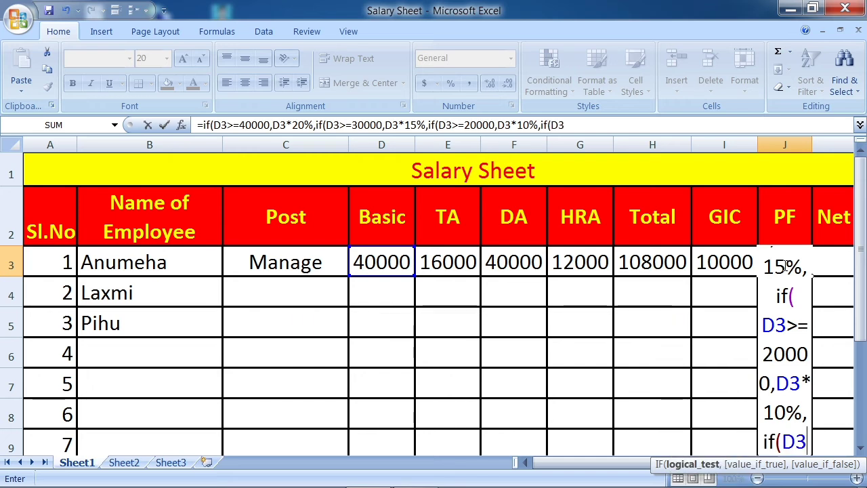
text(>=)
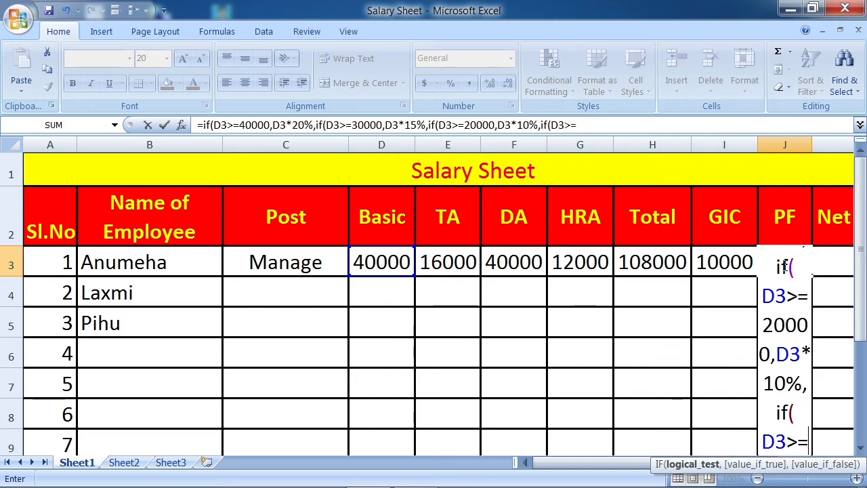
text(1000)
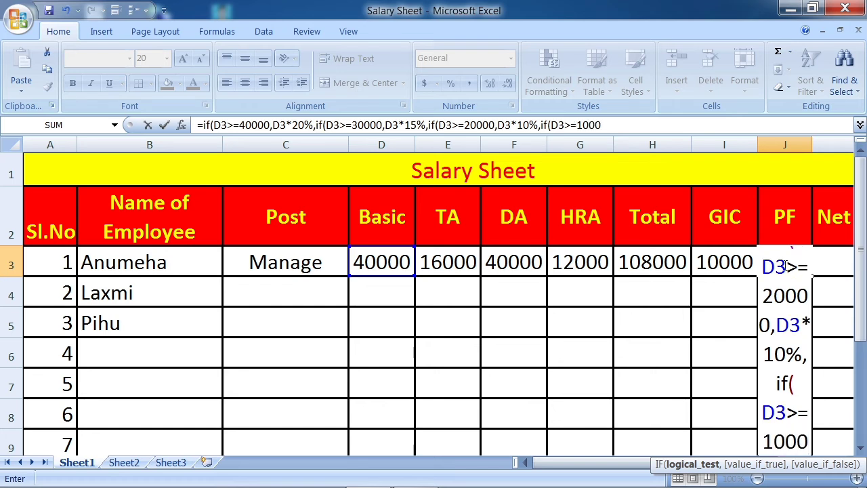
text(0)
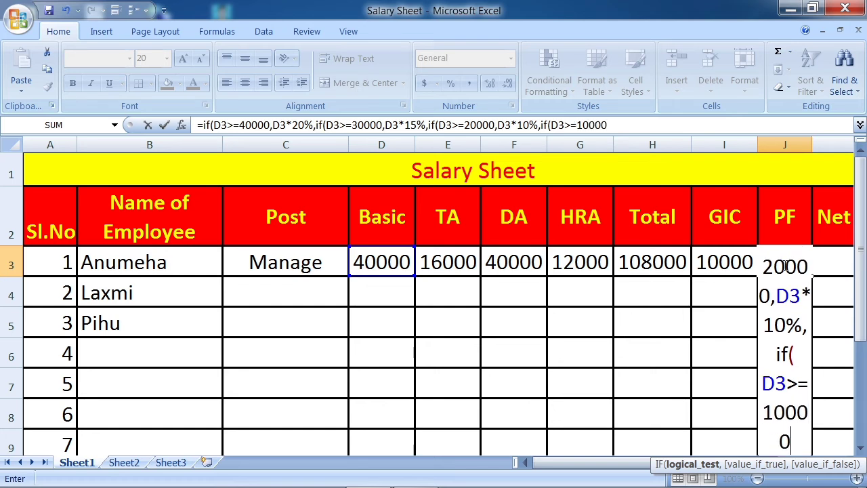
text(,D3)
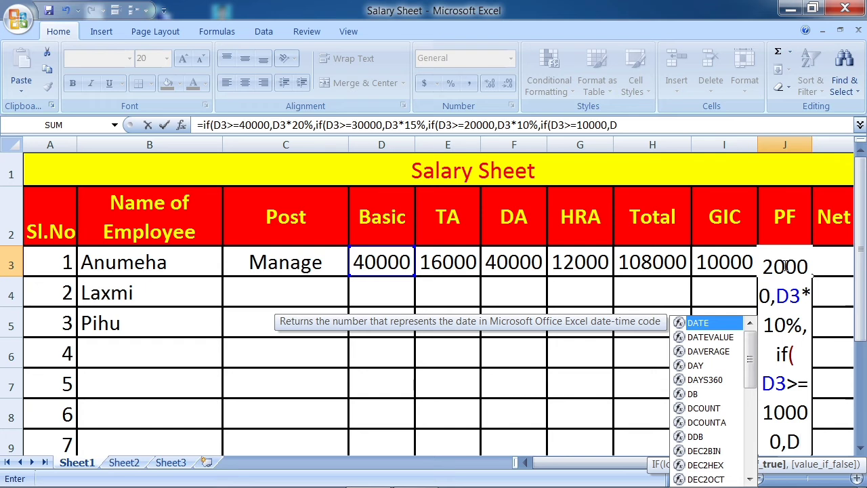
text(*)
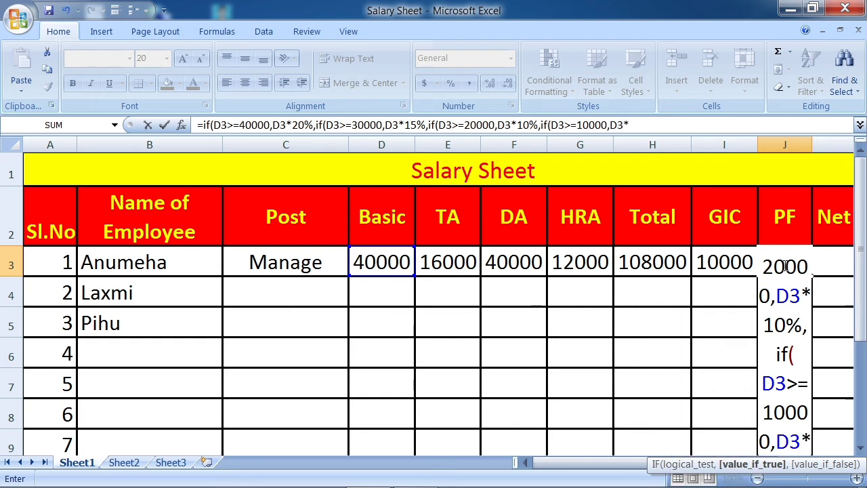
text(5)
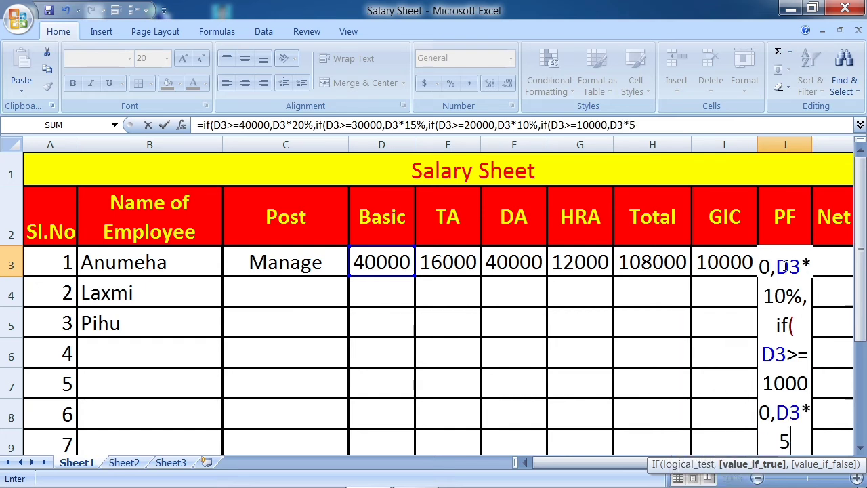
text(%)
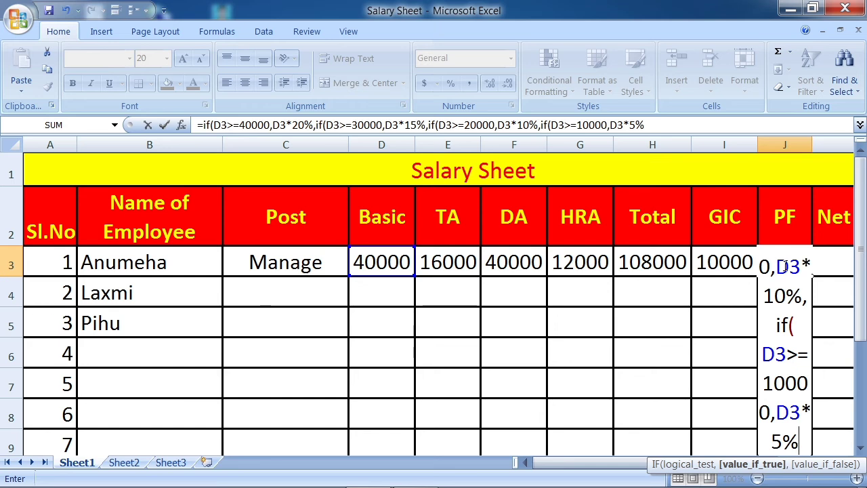
- Close all four IFs, enter the PF formula in J3, and reopen the cell to review it
text())))
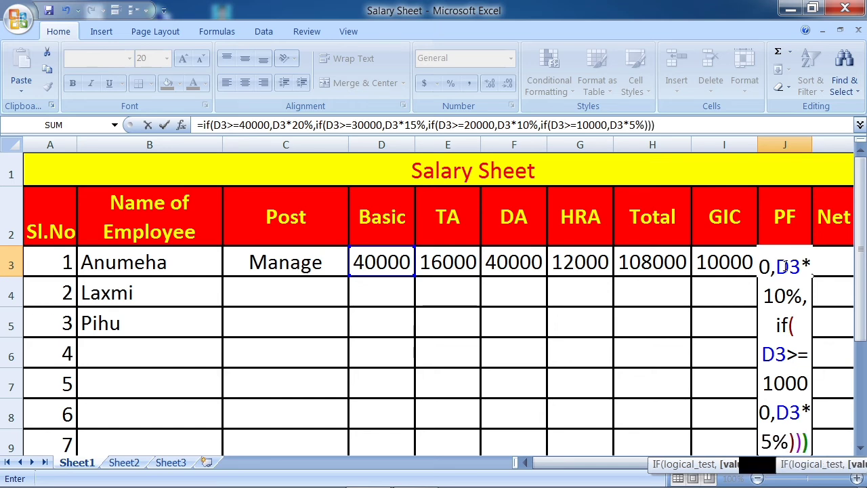
text())
key(Return)
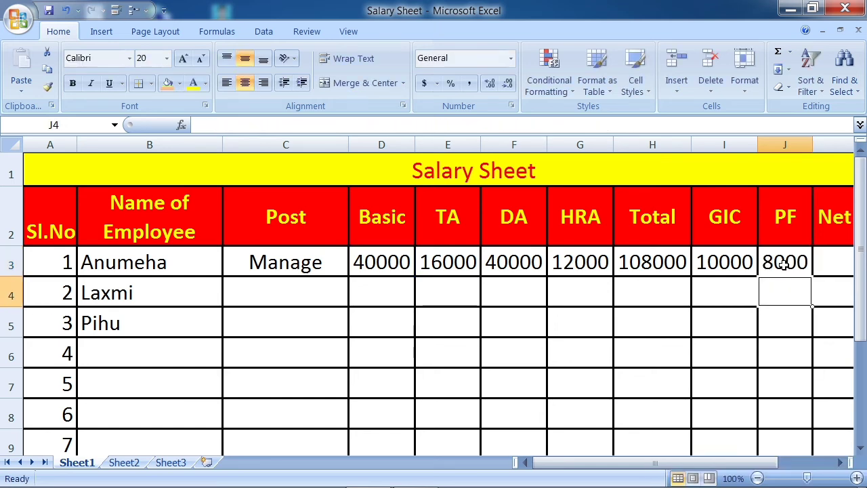
double_click(784, 264)
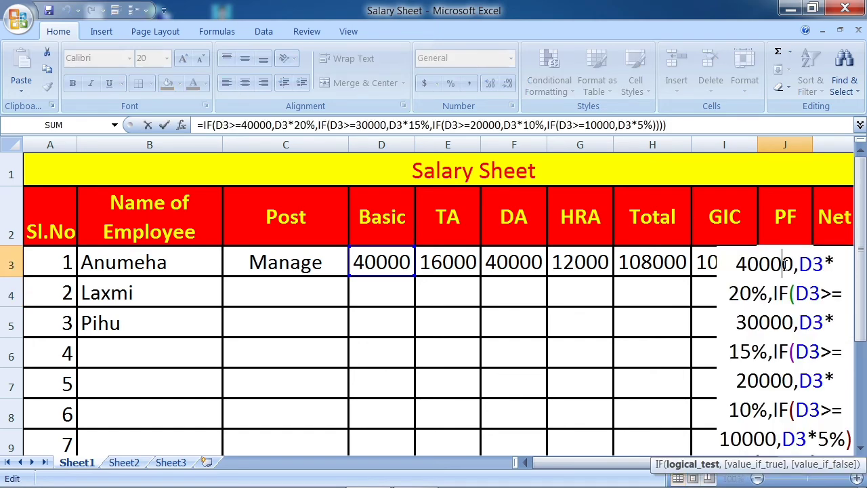
key(Return)
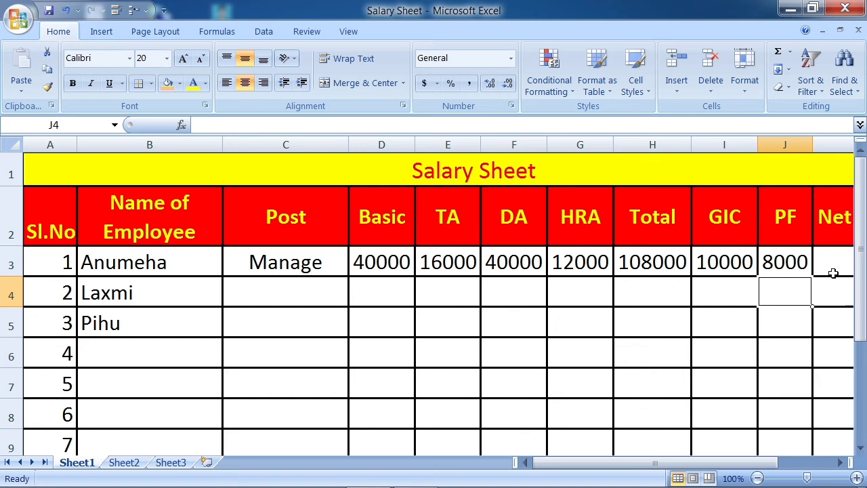
- Start a SUM formula in the first employee's Net Payble cell K3 with the Total cell H3
click(835, 268)
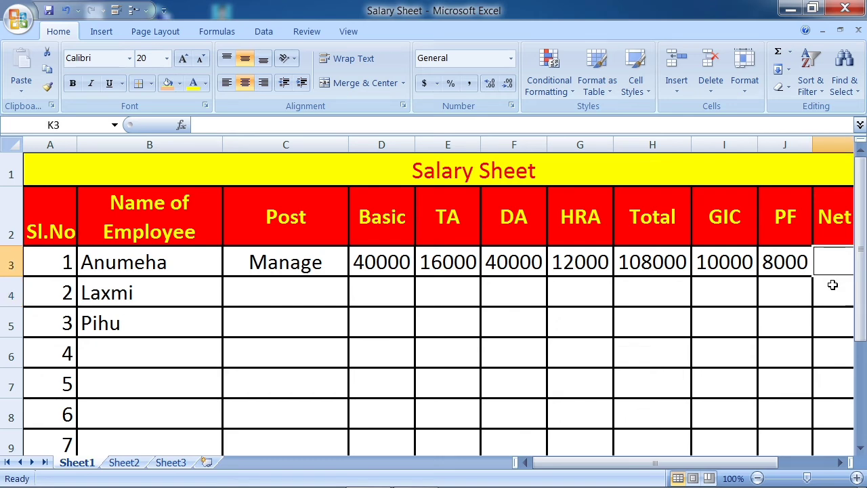
click(817, 403)
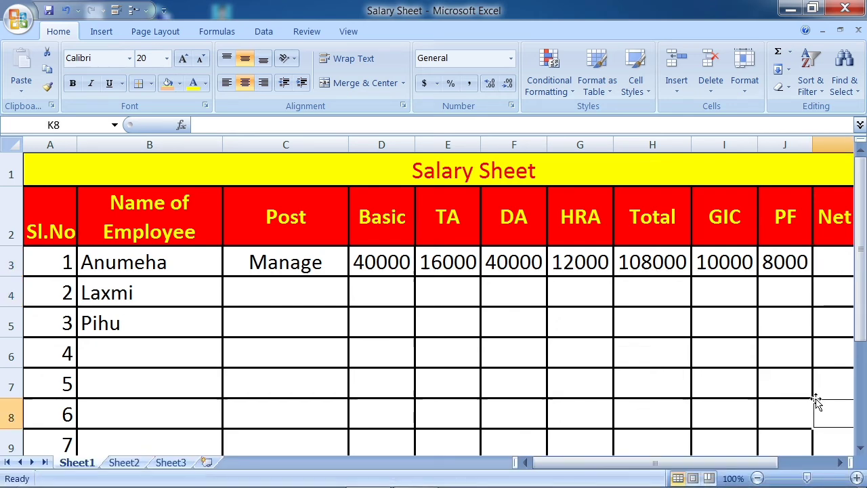
click(840, 462)
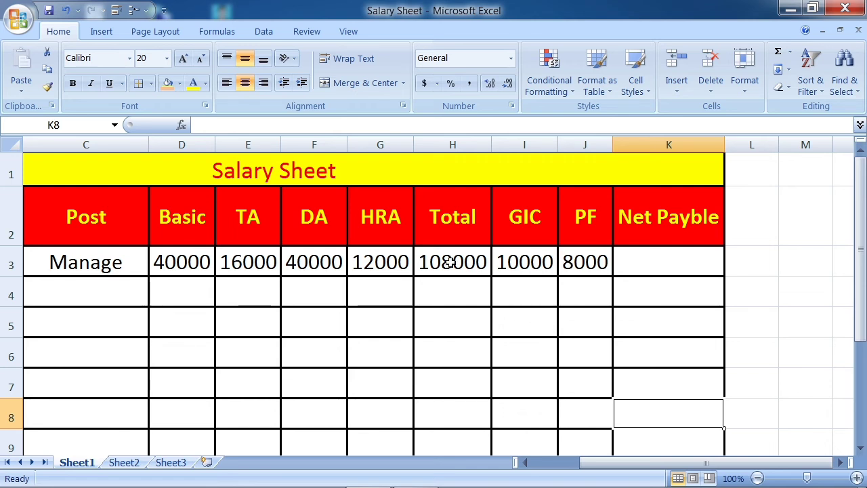
double_click(679, 258)
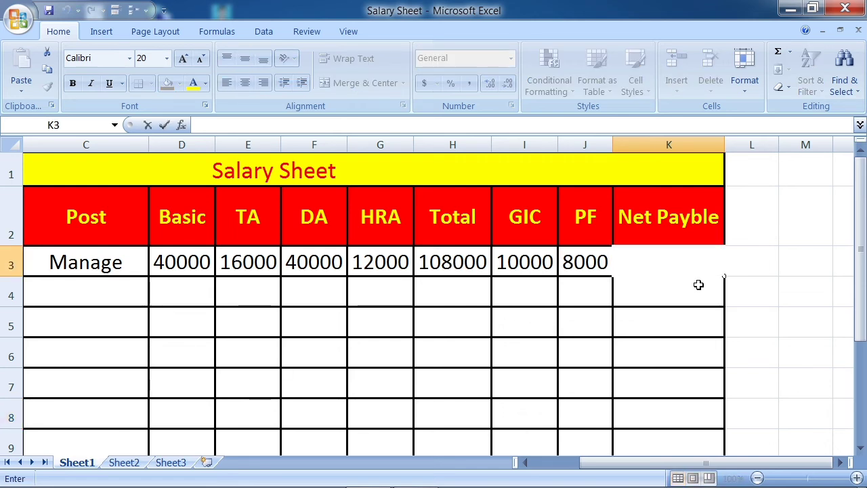
click(669, 352)
click(667, 263)
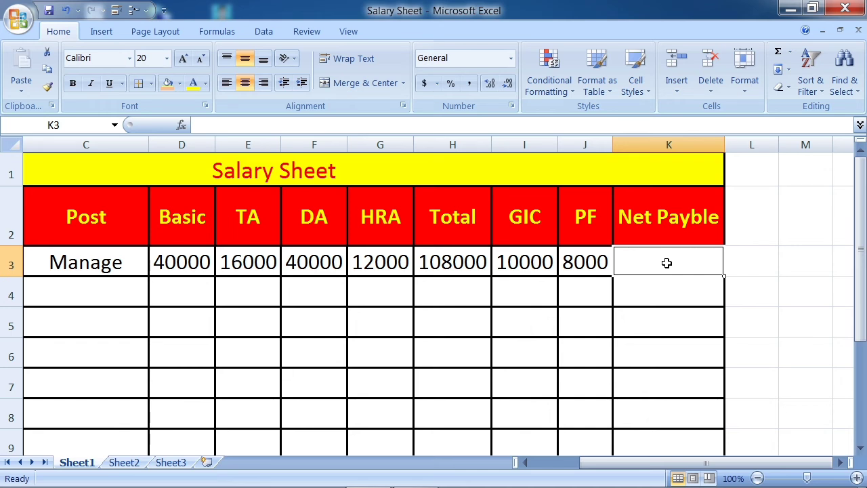
text(=)
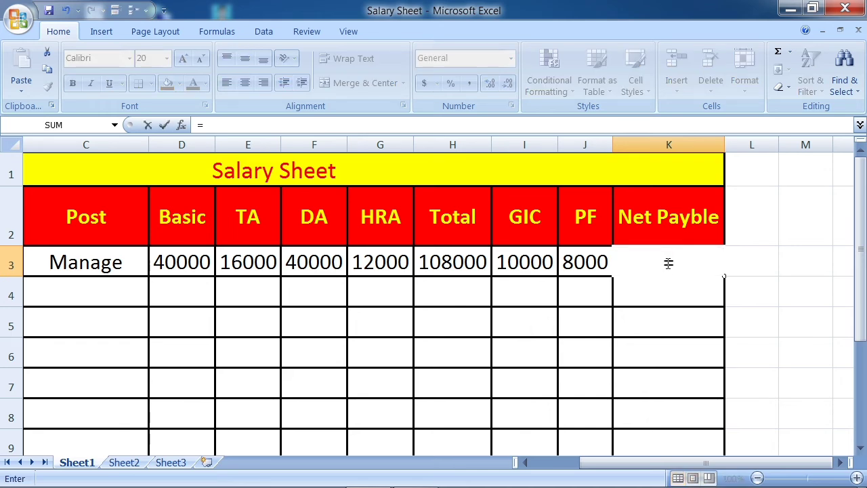
text(sum)
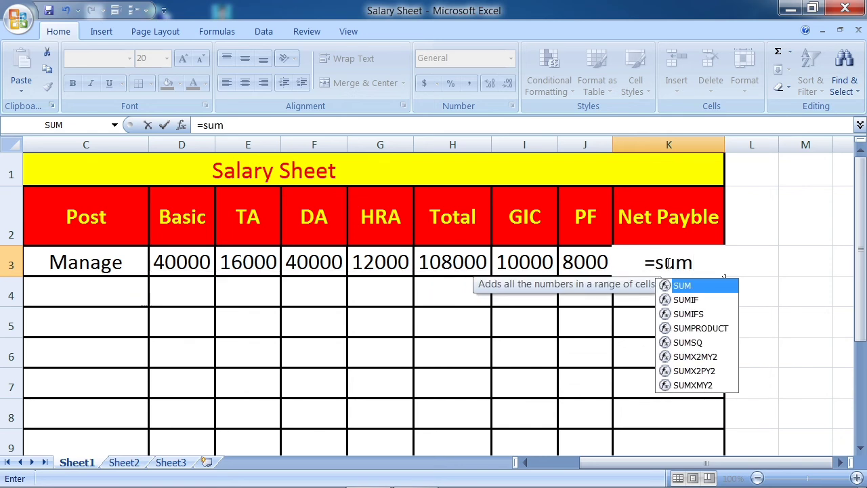
text(()
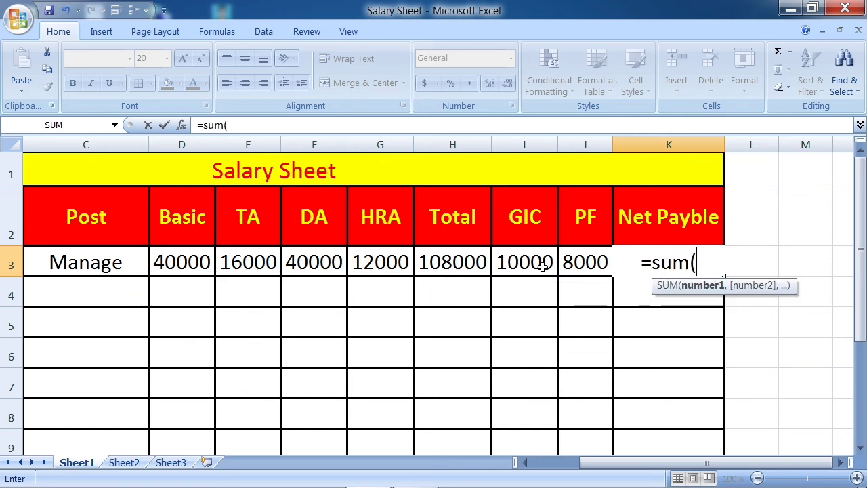
click(474, 263)
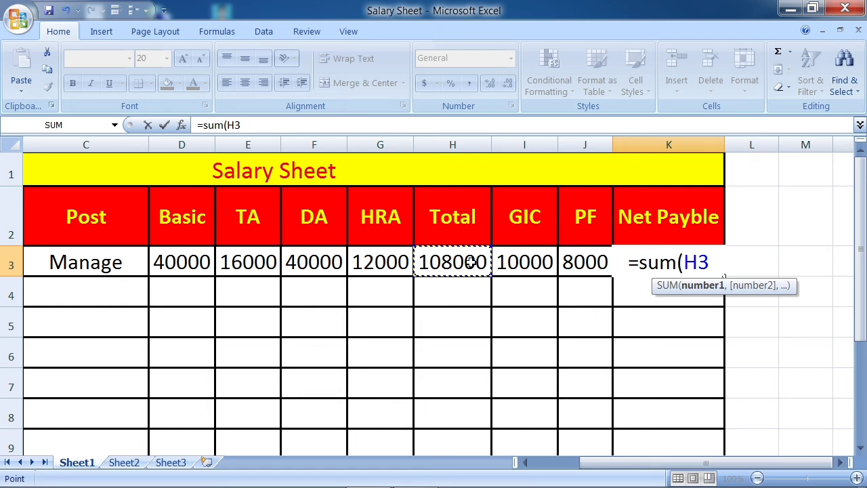
- Subtract GIC I3 and PF J3 in the Net Payble formula and enter it as =sum(H3-I3-J3)
text(-)
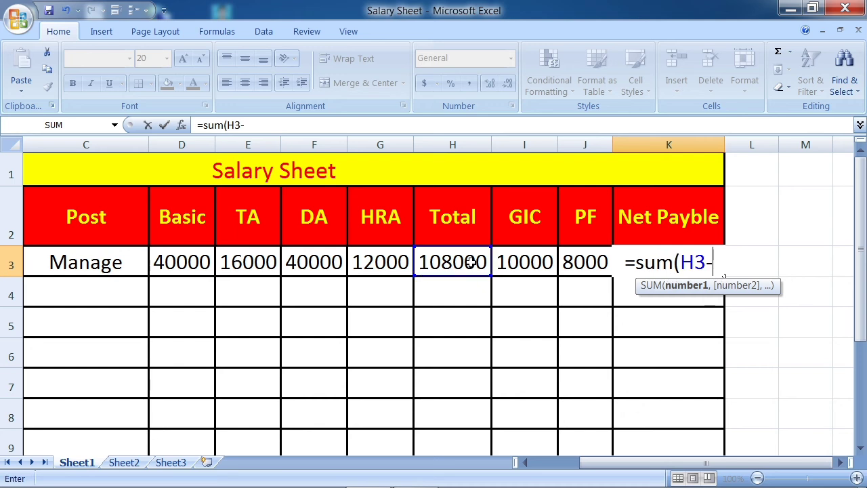
click(540, 269)
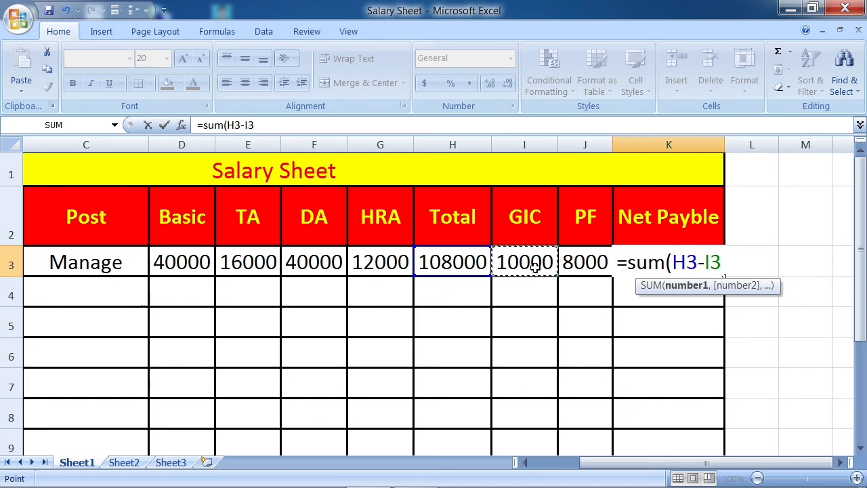
text(-)
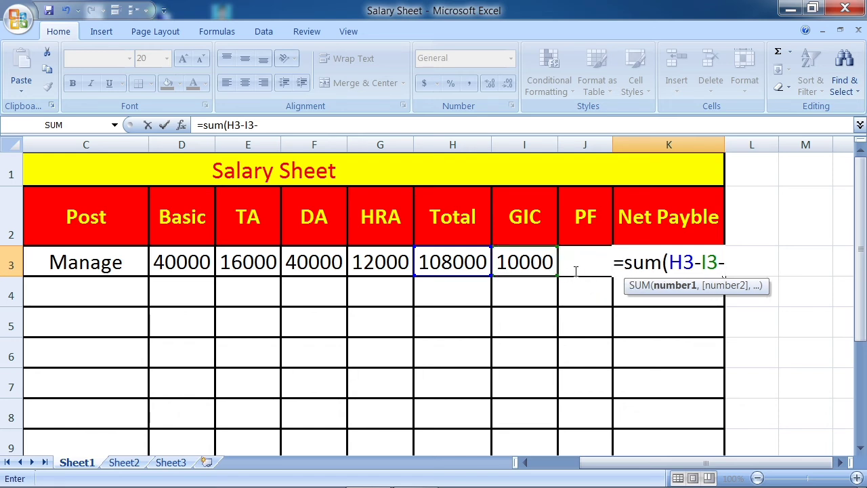
text(J)
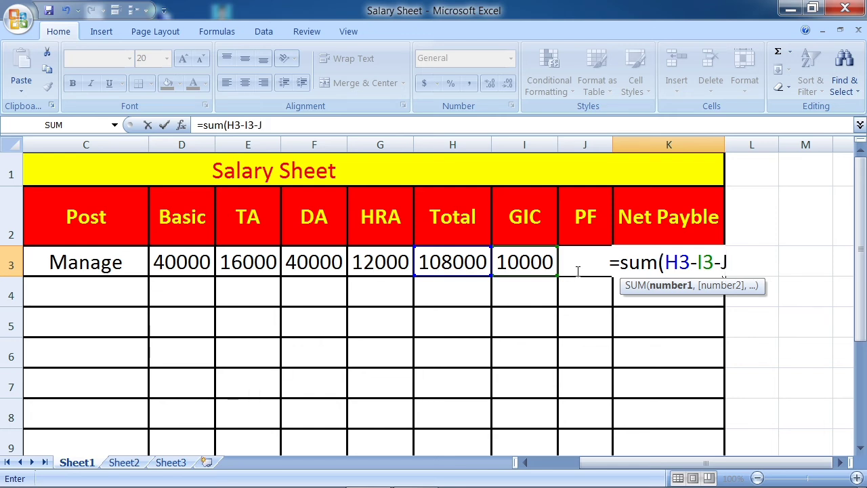
text(3))
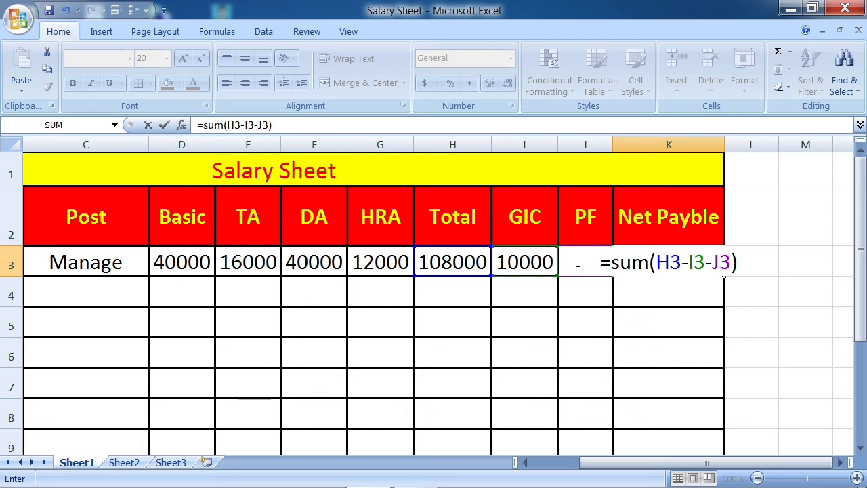
key(Return)
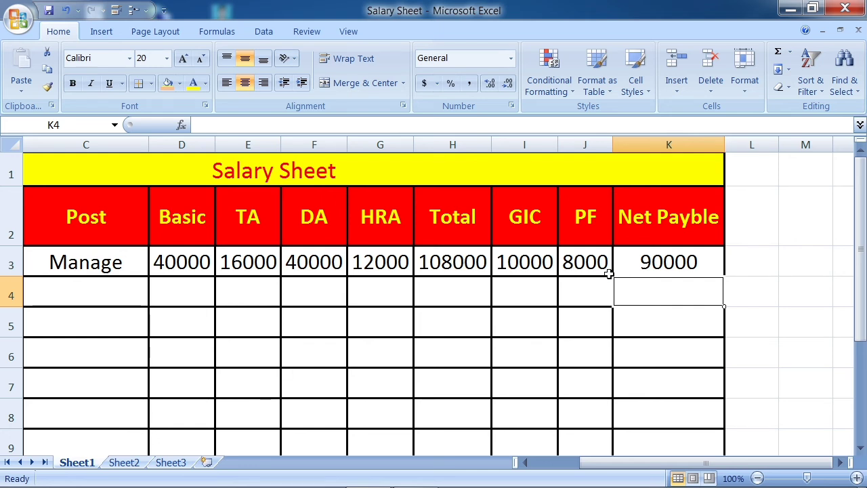
click(682, 341)
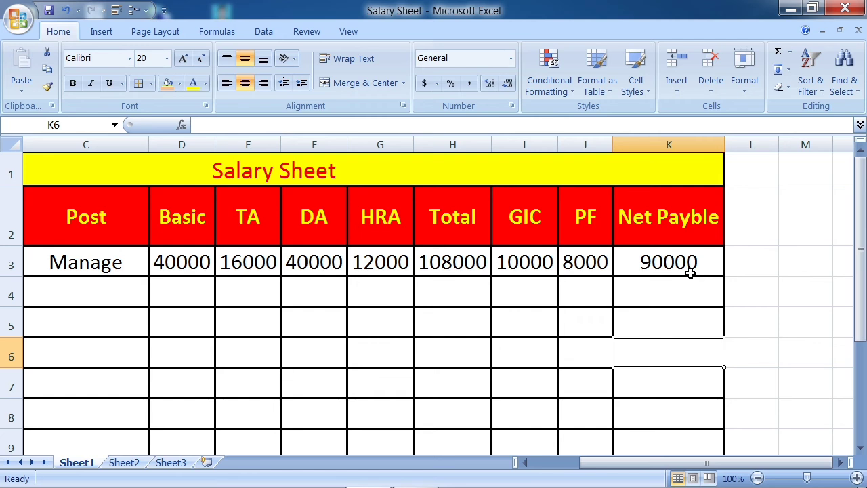
click(657, 299)
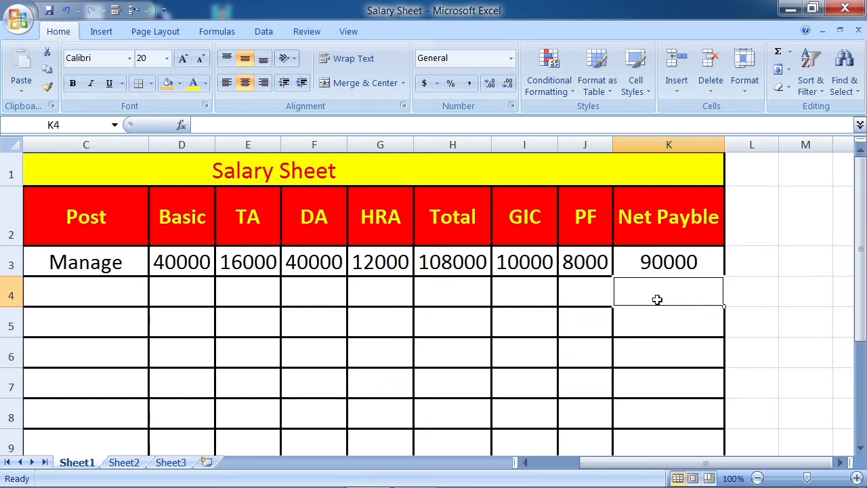
key(Up)
key(Left)
key(Left)
key(Left)
key(Left)
key(Left)
key(Left)
key(Left)
key(Left)
key(Left)
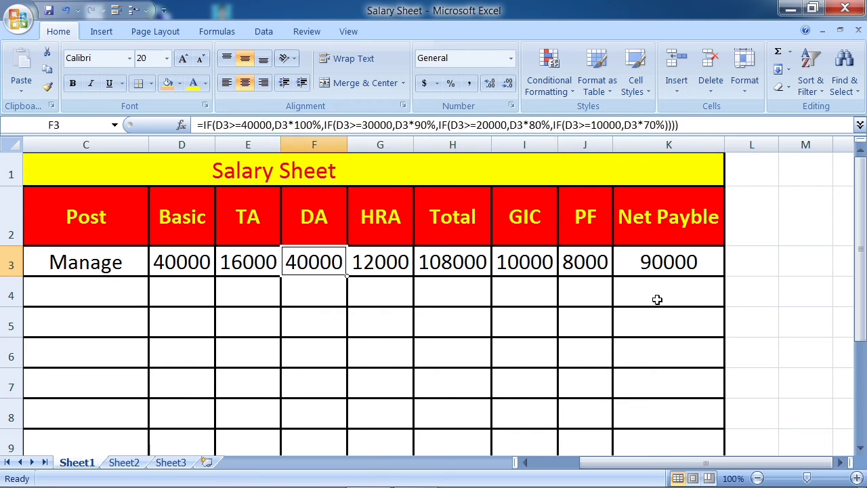
key(Left)
key(Down)
key(Down)
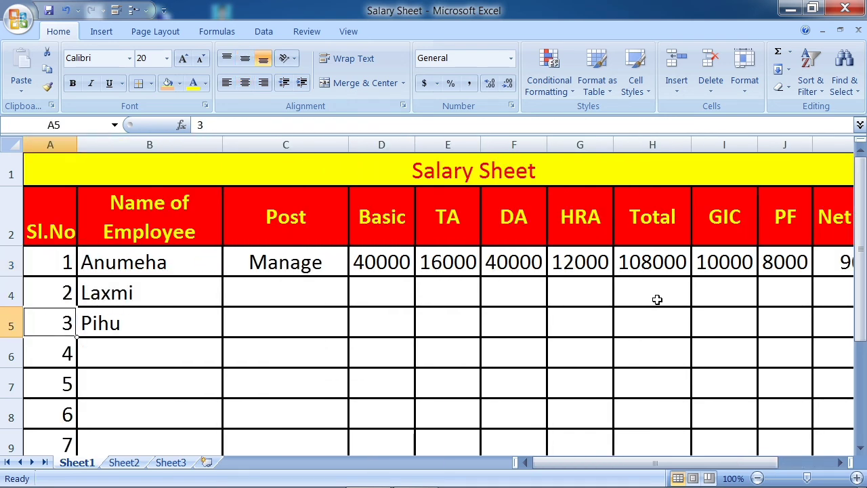
key(Right)
key(Up)
key(Up)
key(Up)
key(Right)
key(Right)
key(Right)
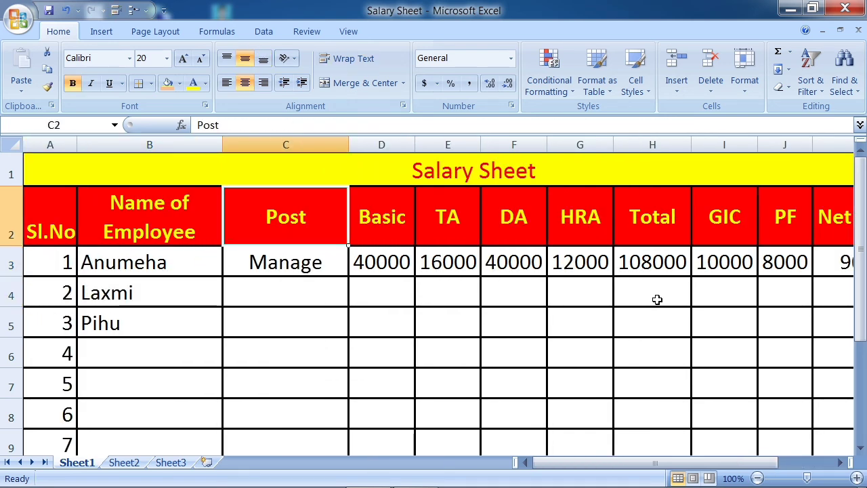
key(Down)
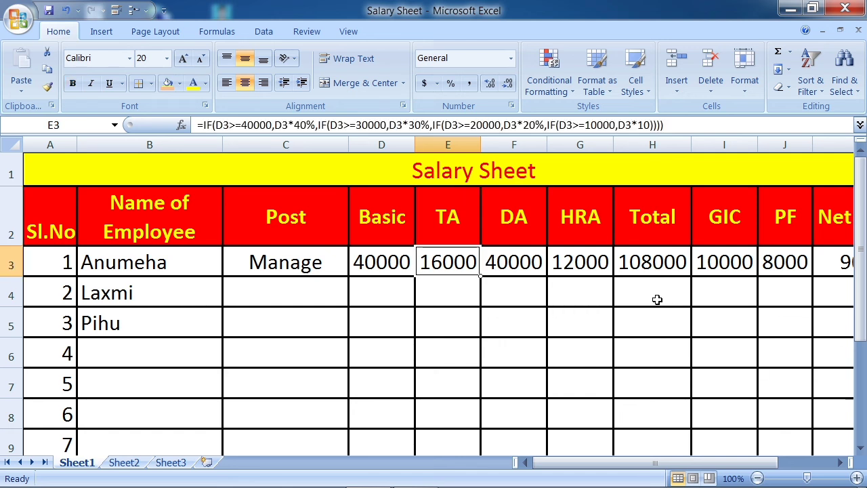
key(shift+Right)
key(shift+Right)
key(shift+Right)
key(shift+Right)
key(shift+Right)
key(shift+Right)
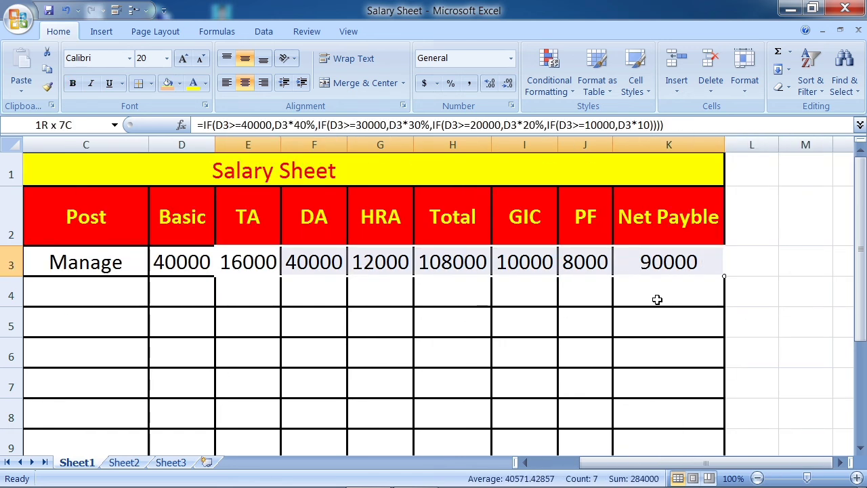
click(726, 276)
click(727, 356)
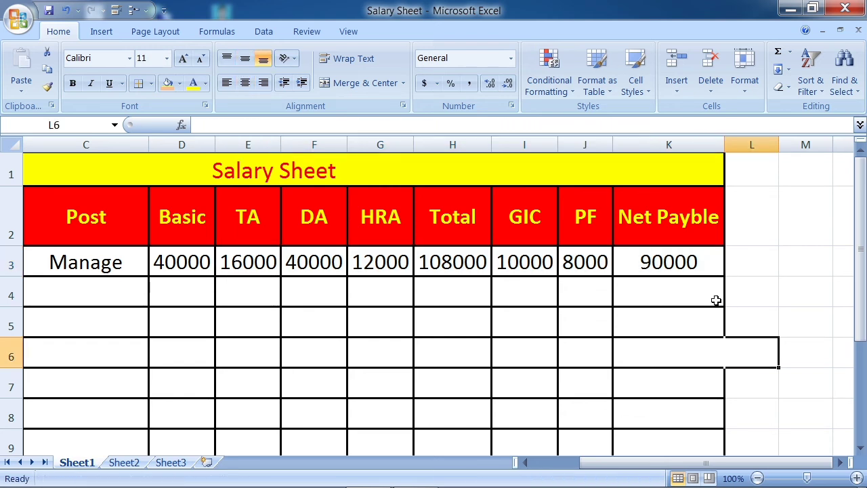
click(270, 264)
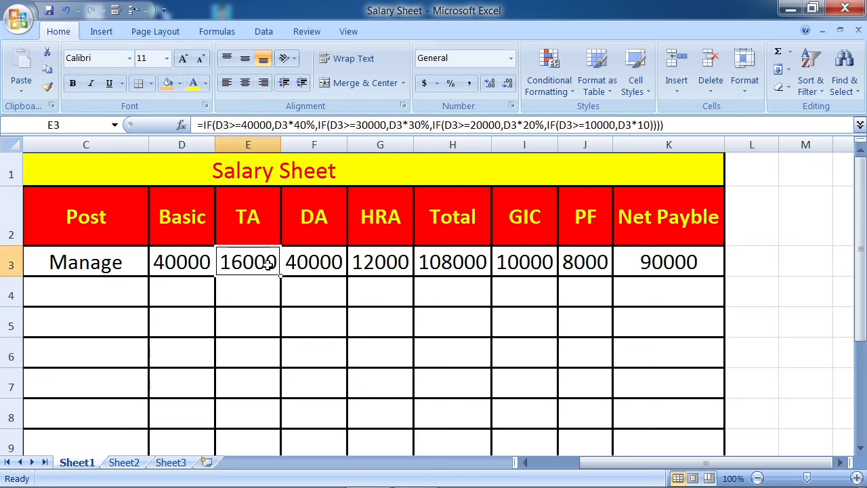
click(182, 263)
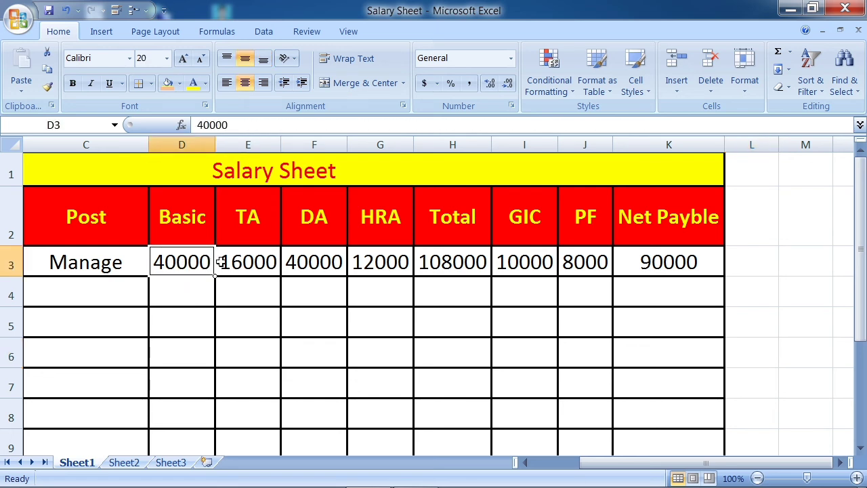
click(239, 263)
key(shift+Right)
key(shift+Right)
key(shift+Right)
key(shift+Right)
key(shift+Right)
key(shift+Right)
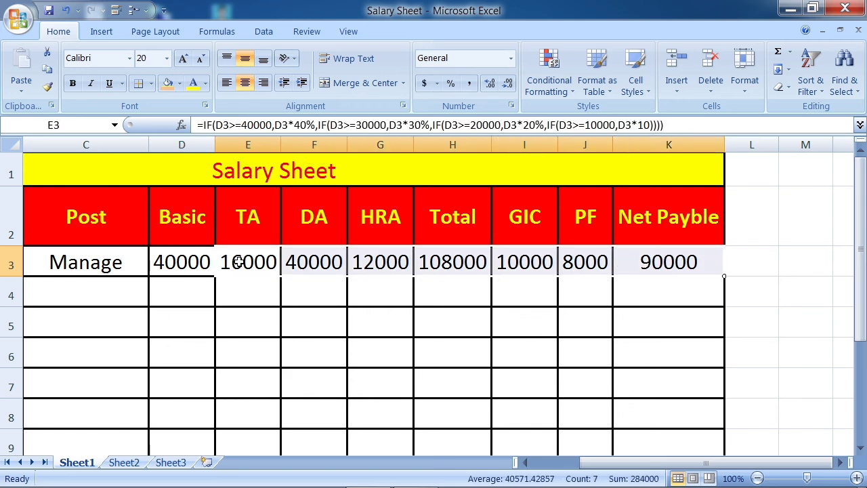
click(727, 277)
click(726, 326)
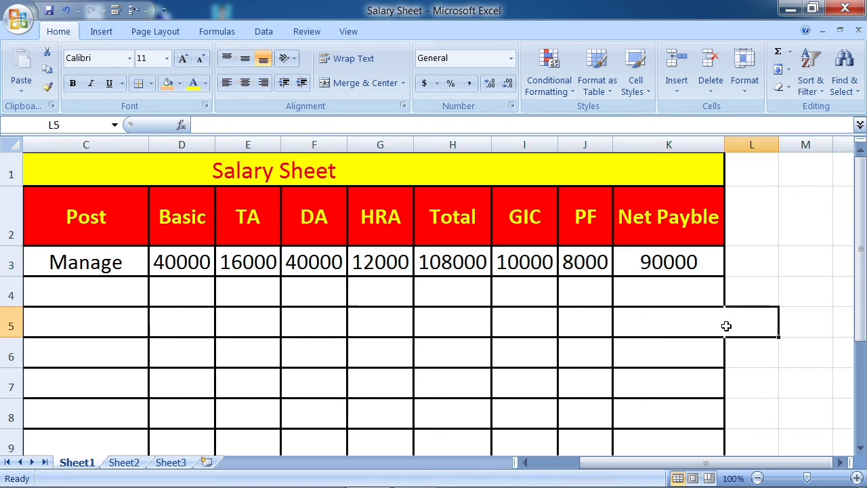
- Fill the first employee's formulas from E3:K3 down through row 9
click(236, 267)
key(shift+Right)
key(shift+Right)
key(shift+Right)
key(shift+Right)
key(shift+Right)
key(shift+Right)
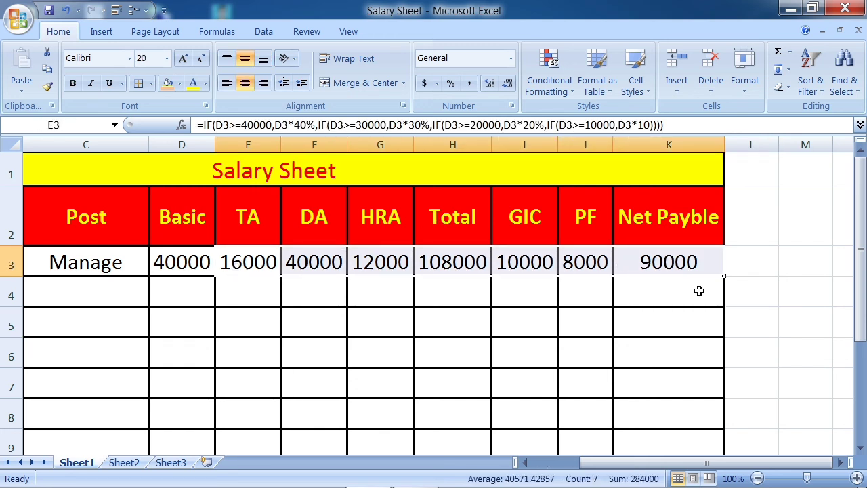
drag(726, 276, 729, 442)
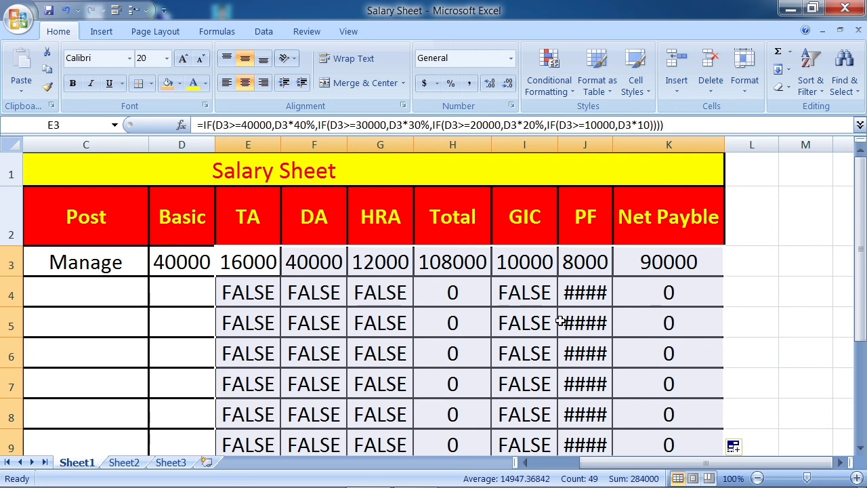
- Enter M.Manager as the second employee's post in C4
click(54, 297)
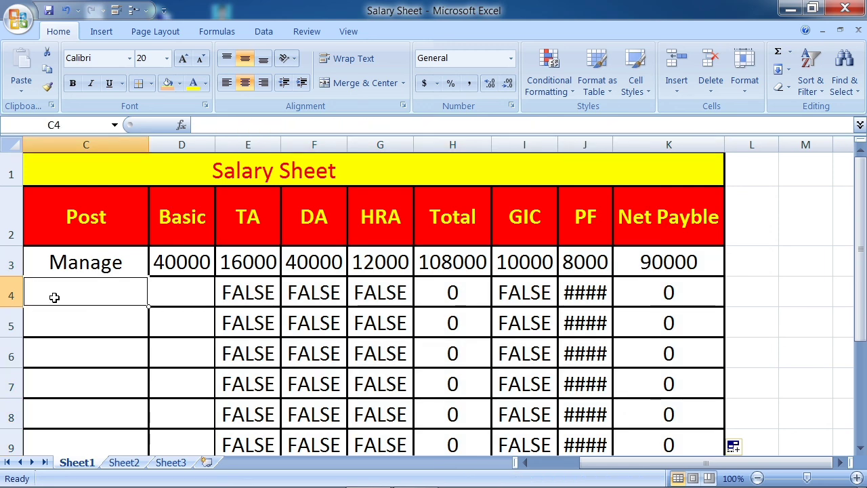
key(Left)
key(Left)
key(Right)
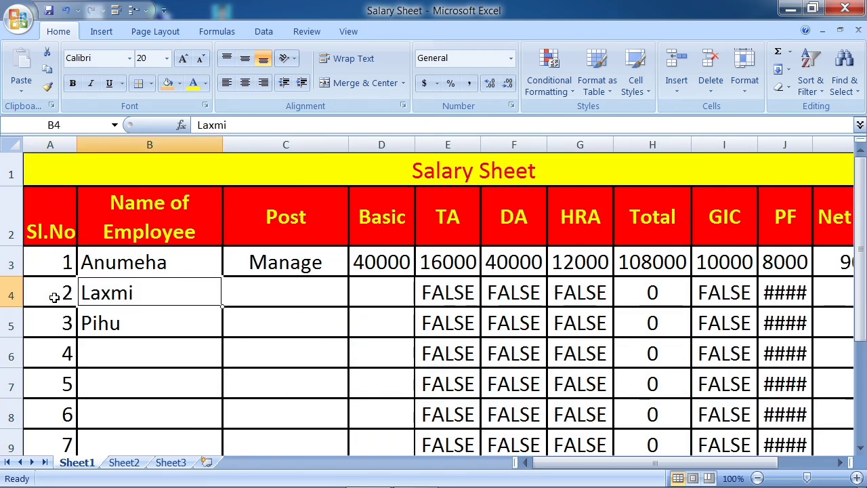
key(Right)
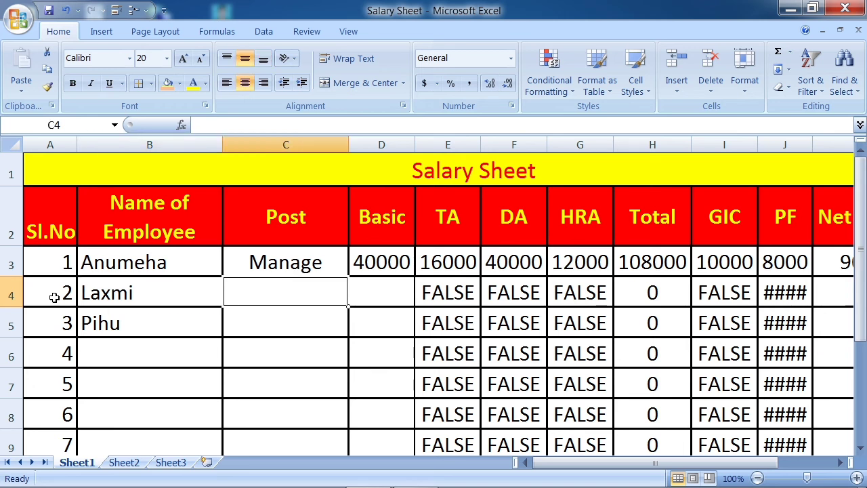
text(M)
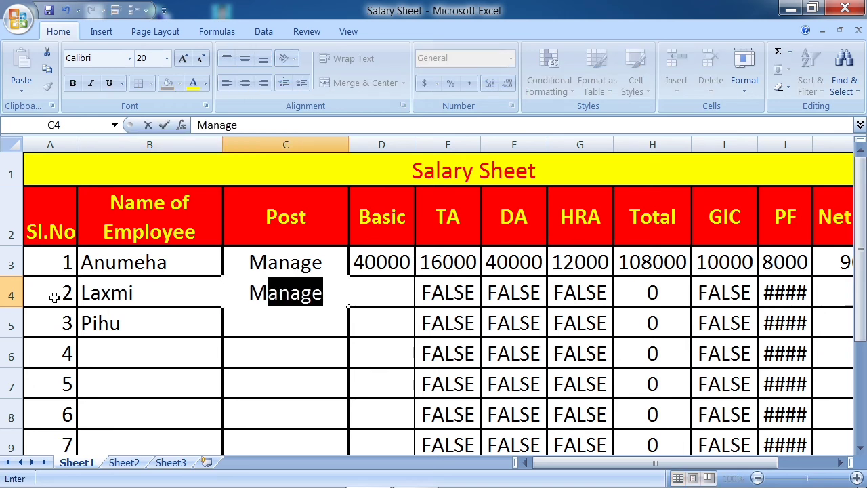
text(.Mana)
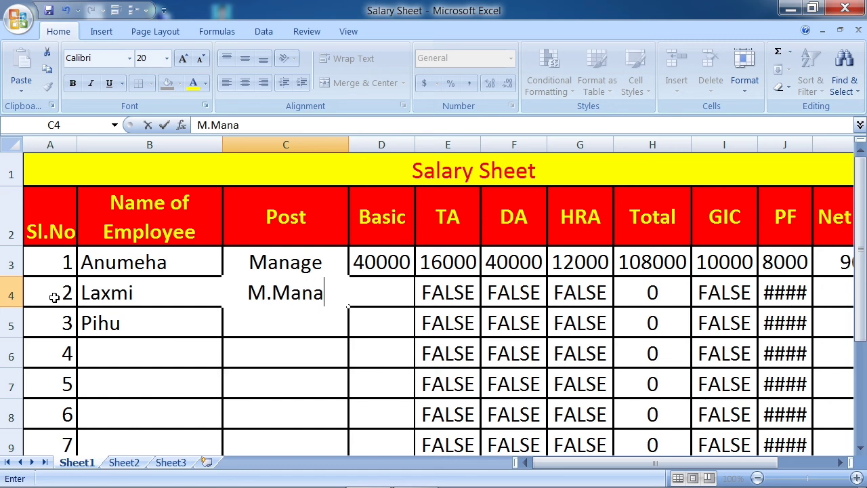
text(ger)
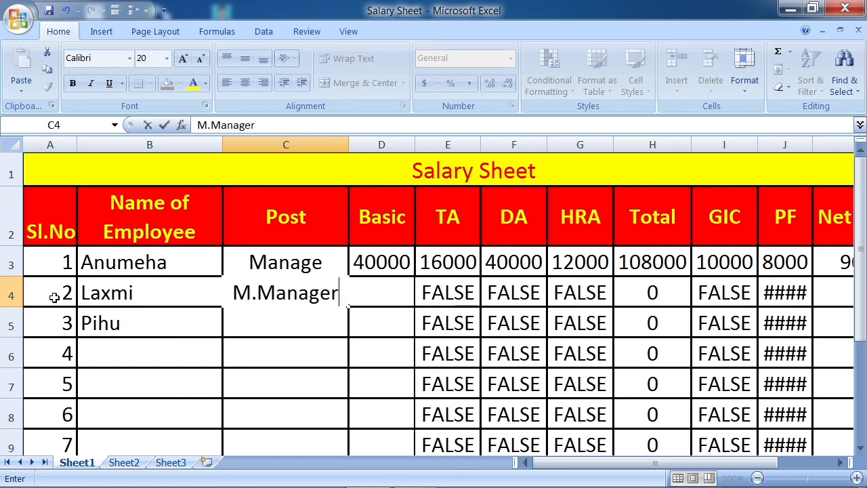
key(Return)
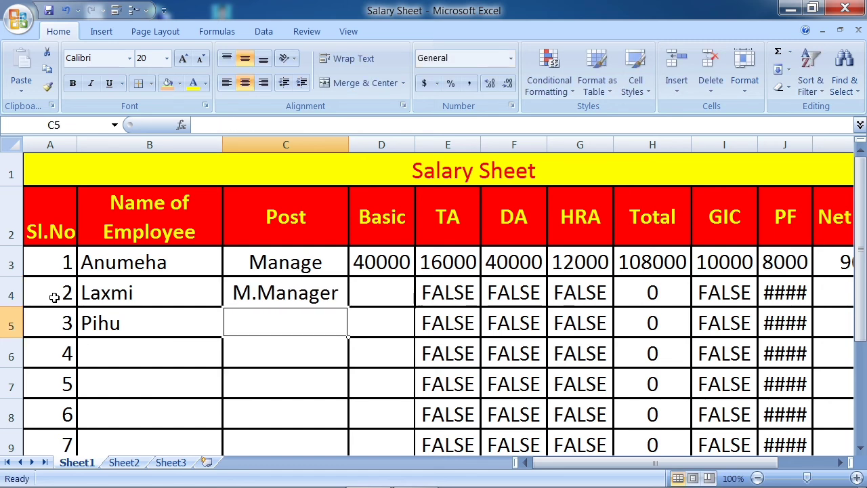
- Enter a Basic salary of 30000 for the second employee in D4
key(Right)
key(Up)
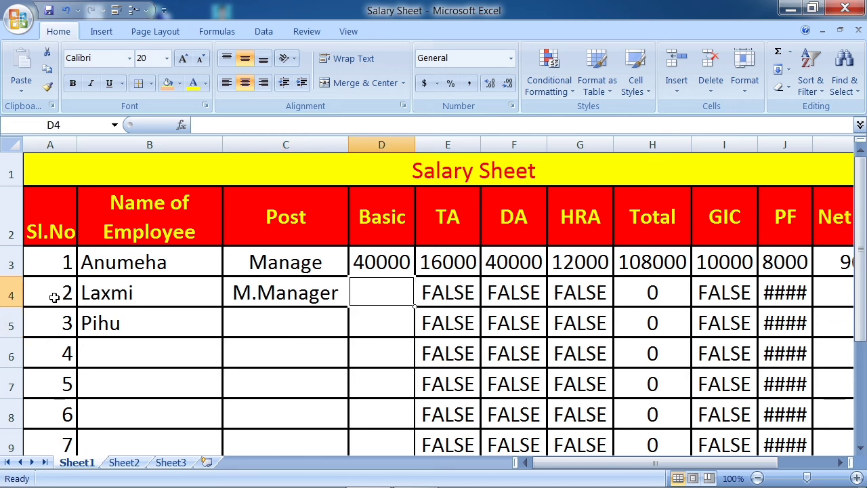
text(3)
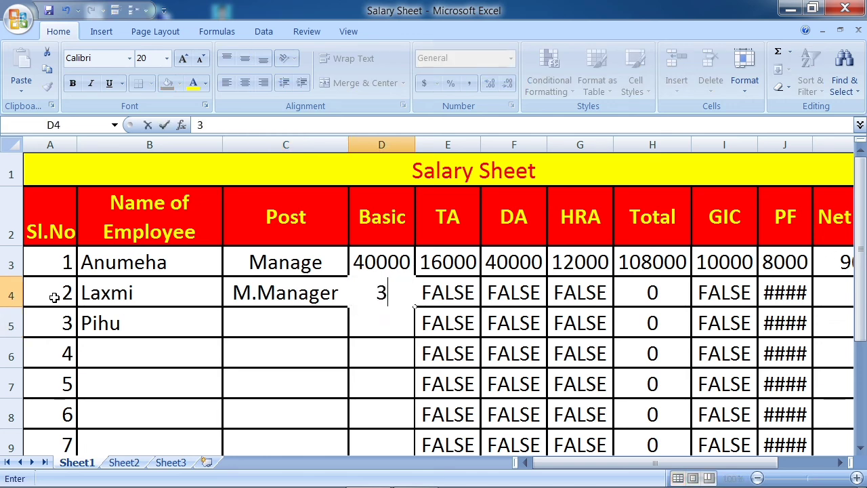
text(0000)
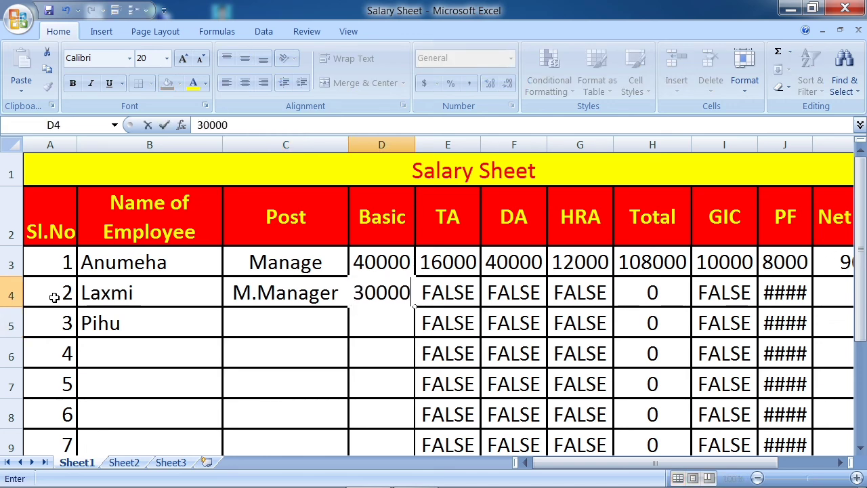
key(Return)
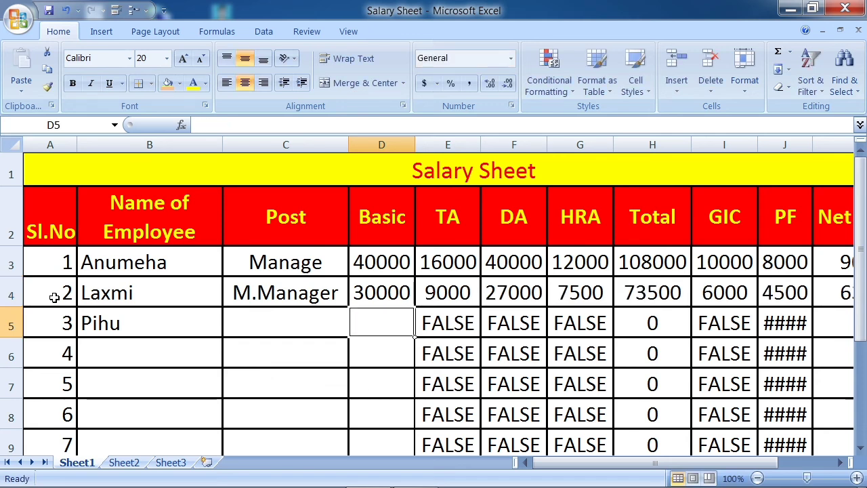
- Review the second employee's calculated cells along row 4, from TA through Net Payble
key(Up)
key(Right)
key(Right)
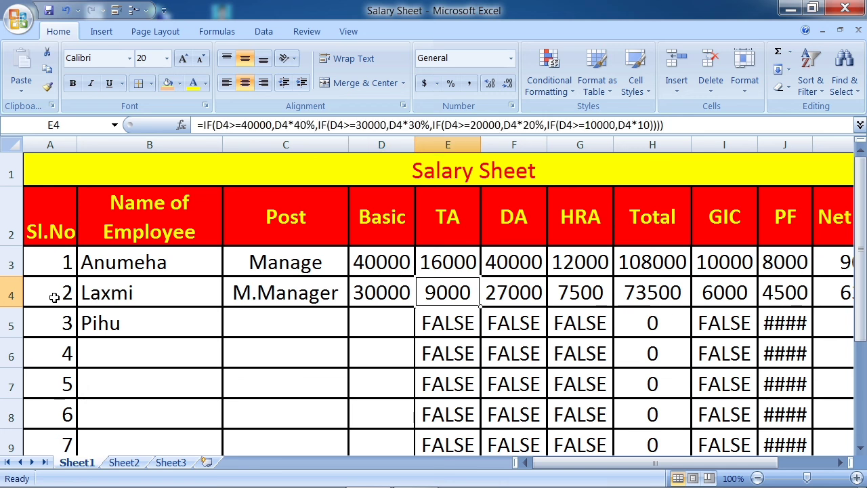
key(Left)
key(Right)
key(Right)
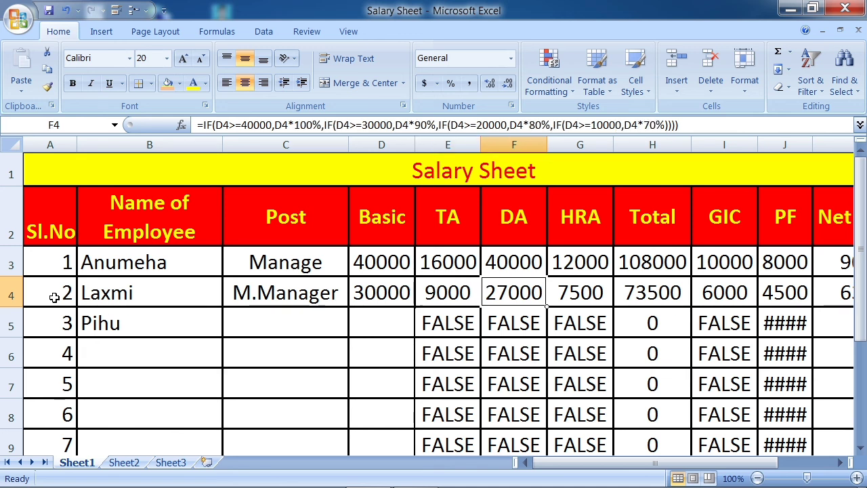
key(Right)
key(Right)
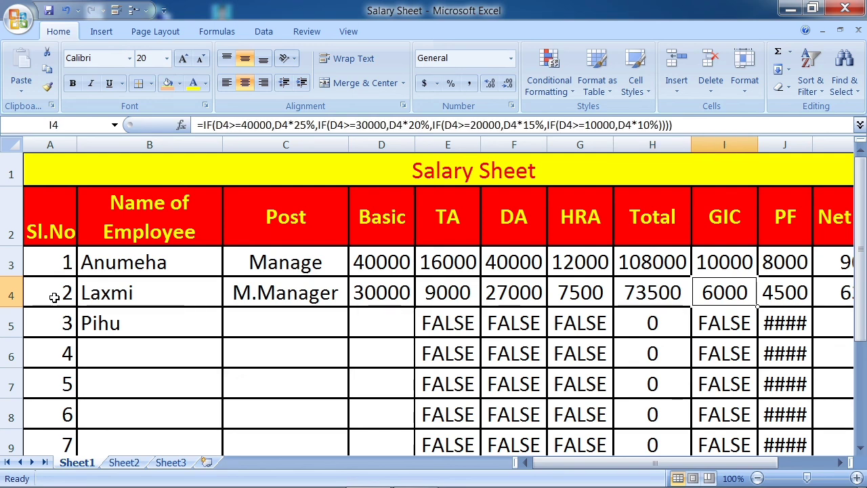
key(Right)
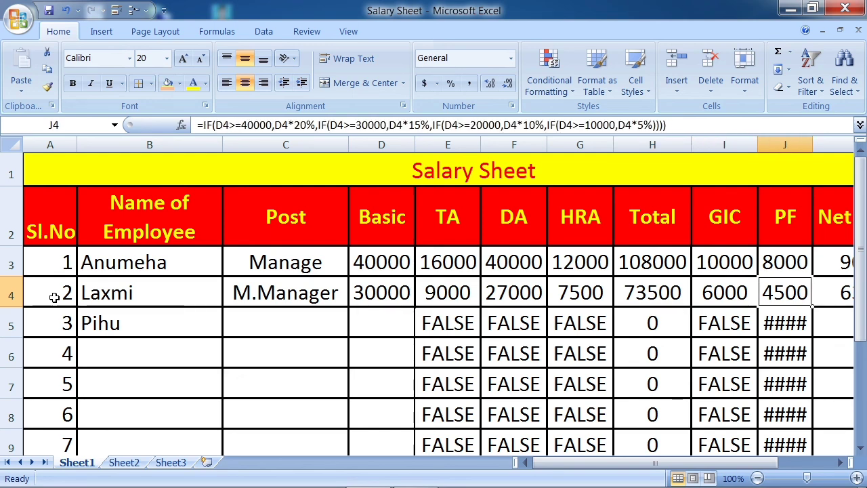
key(Right)
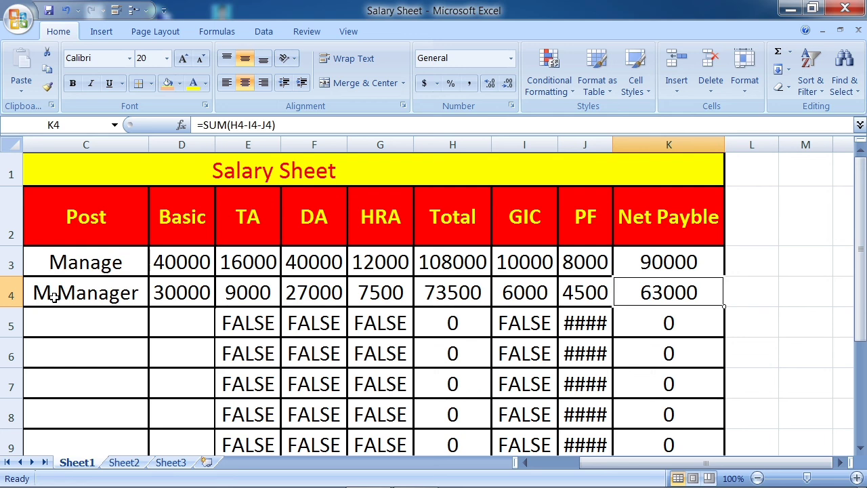
- Enter S.Manager as the third employee's post in C5
key(Left)
key(Left)
key(Left)
key(Left)
key(Left)
key(Left)
key(Left)
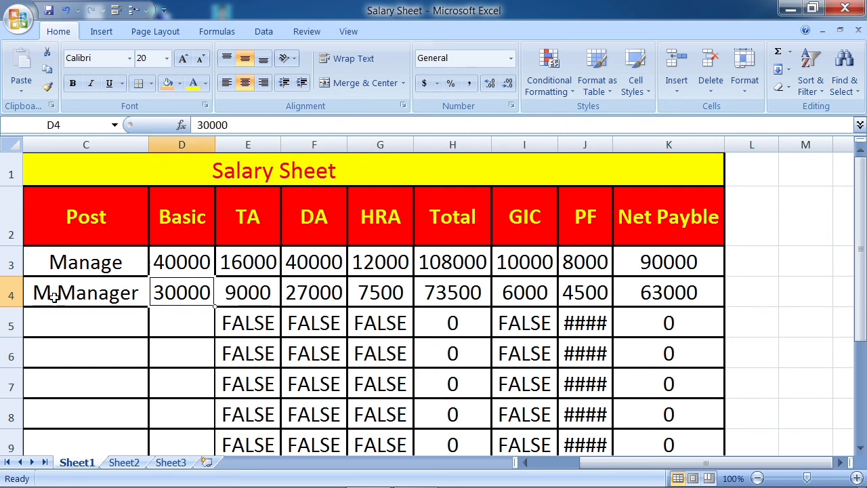
key(Left)
key(Left)
key(Left)
key(Down)
key(Right)
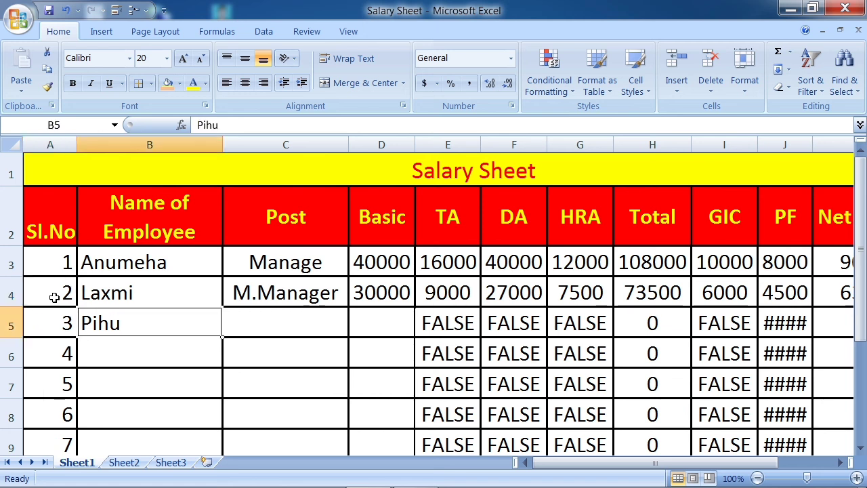
key(Right)
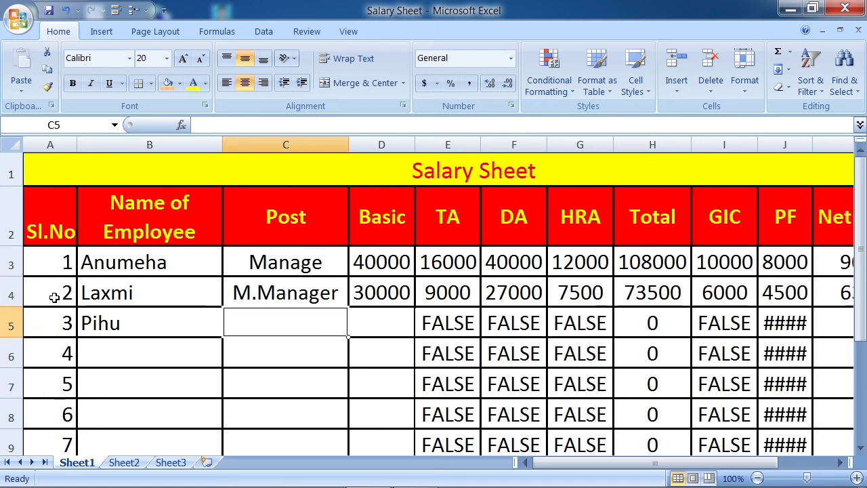
text(S.M)
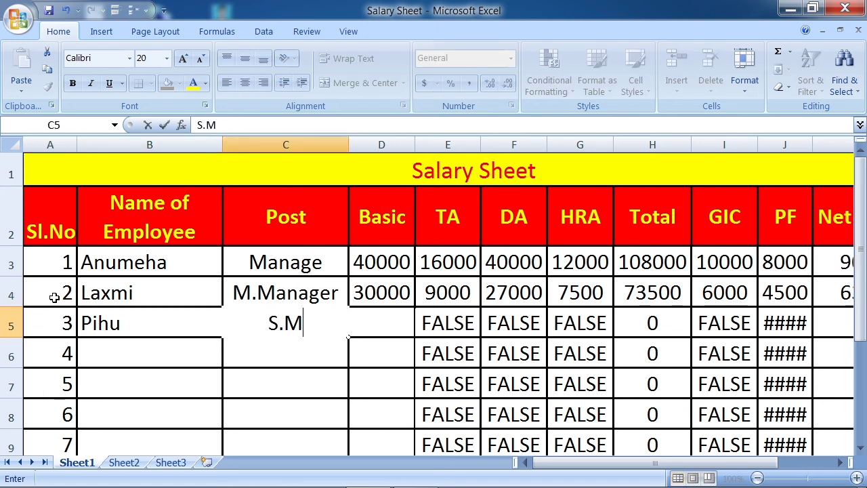
text(anager)
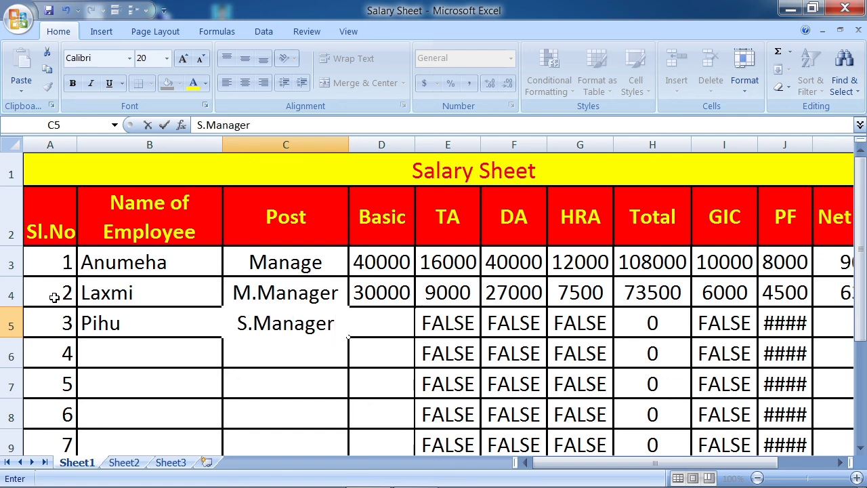
- Enter a Basic salary of 28000 for the third employee in D5
key(Right)
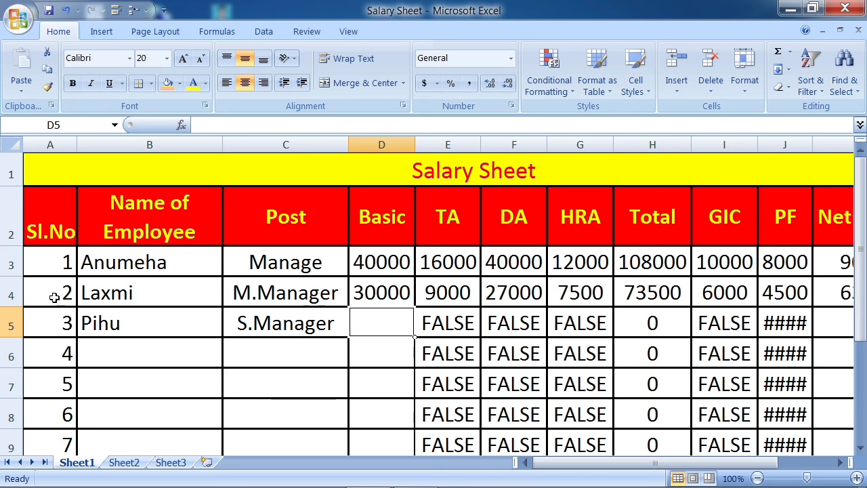
text(28)
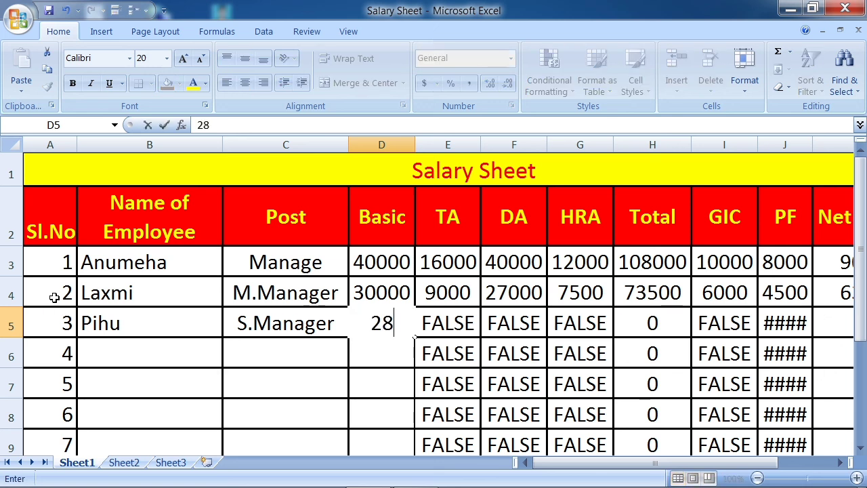
text(000)
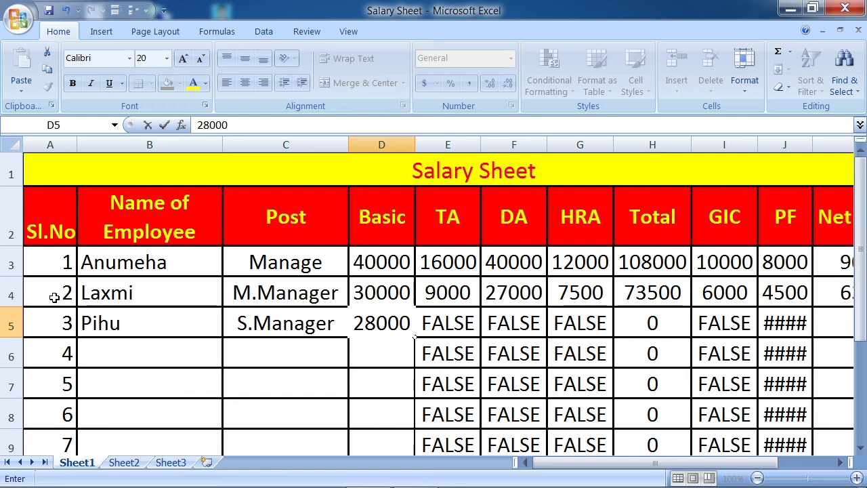
key(Return)
- Review the third employee's row 5 from Basic across to Net Payble and back to the serial number
key(Up)
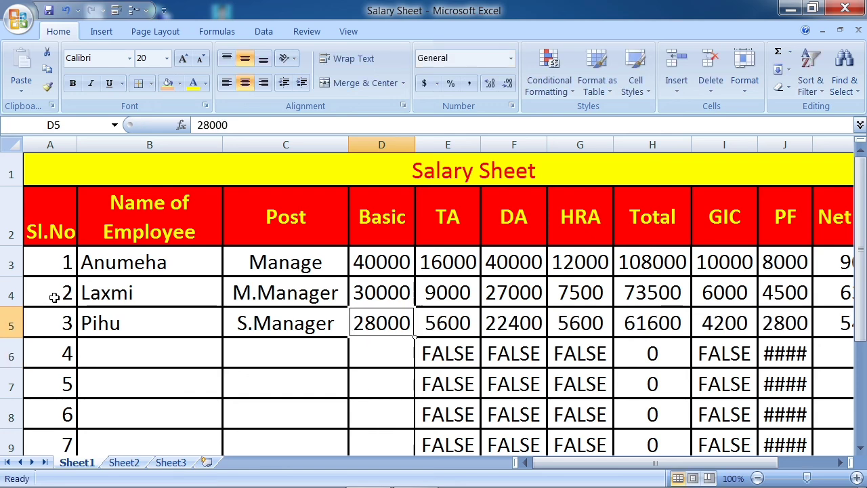
key(Right)
key(Right)
key(Right)
key(Right)
key(Right)
key(Right)
key(Right)
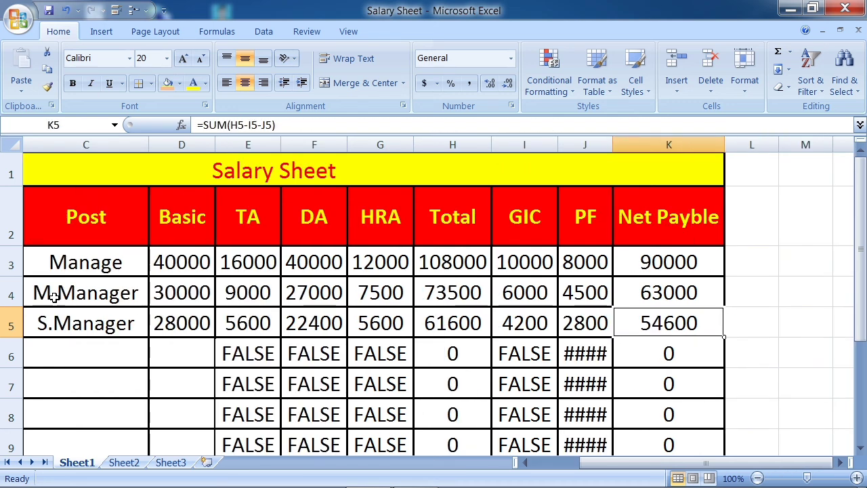
key(Left)
key(Left)
key(Left)
key(Left)
key(Left)
key(Left)
key(Left)
key(Left)
key(Left)
key(Left)
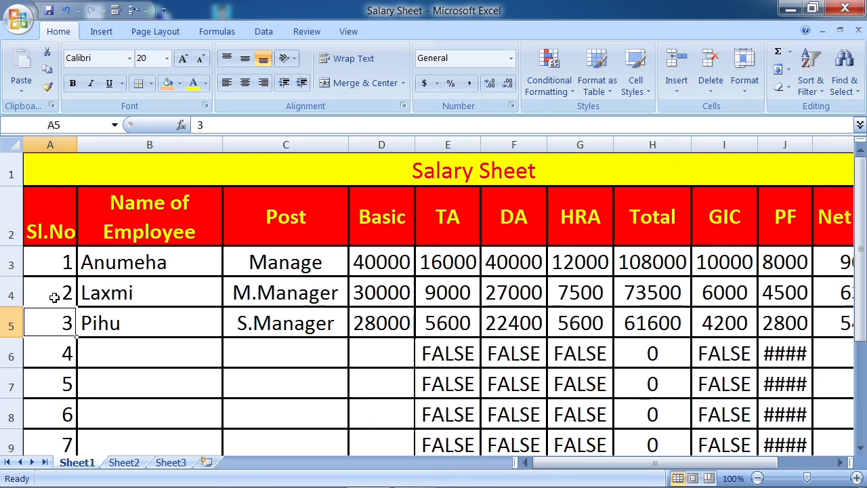
- Clear the copied formulas from E6:J10 in the rows without employees
key(Down)
key(Right)
key(Right)
key(Right)
key(Right)
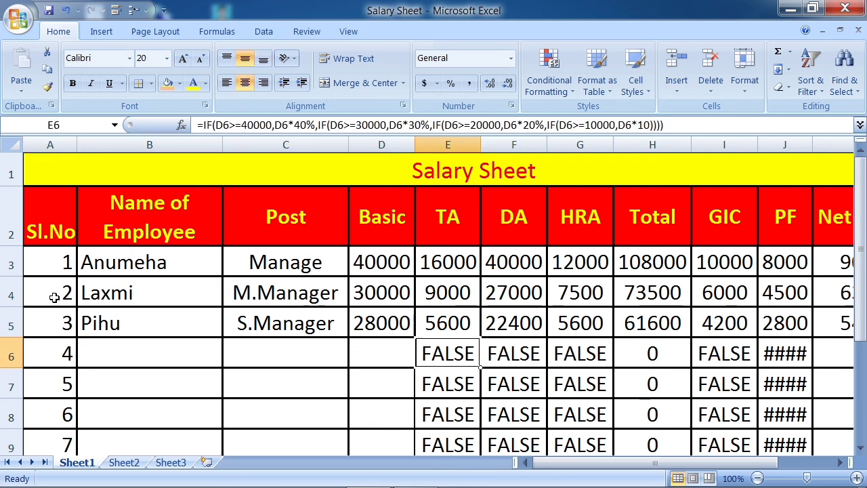
key(shift+Right)
key(shift+Right)
key(shift+Right)
key(shift+Right)
key(shift+Right)
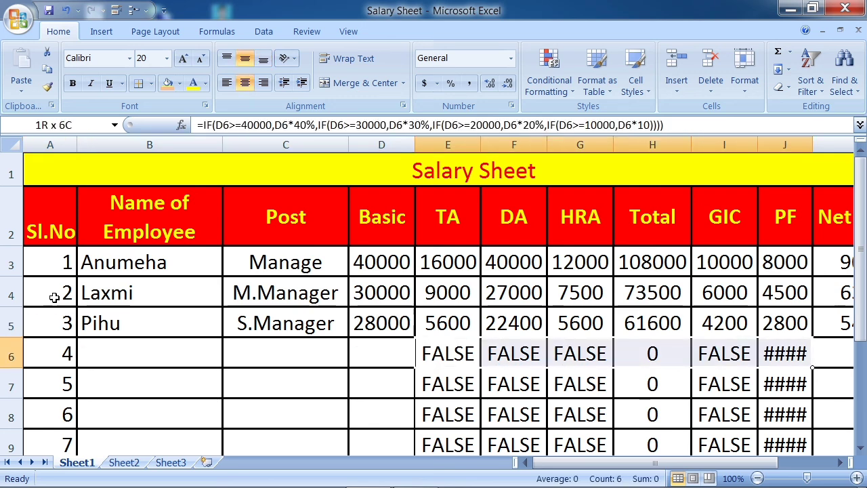
key(shift+Down)
key(shift+Down)
key(shift+Down)
key(shift+Down)
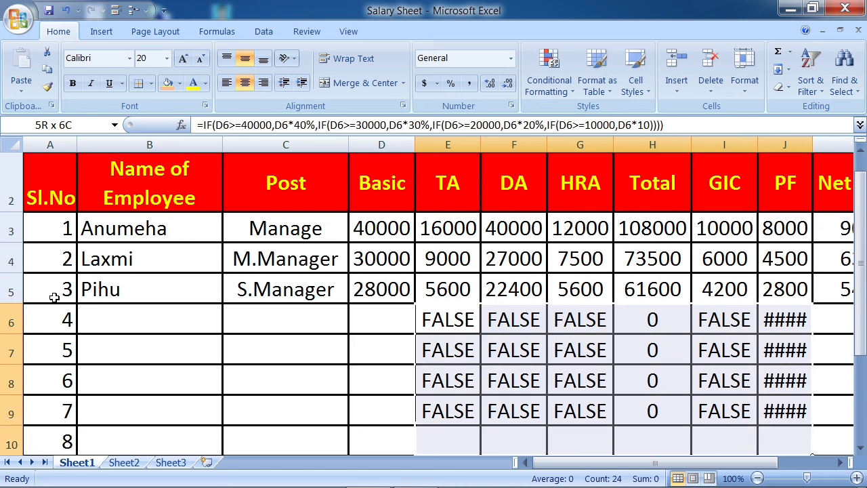
key(Delete)
key(Up)
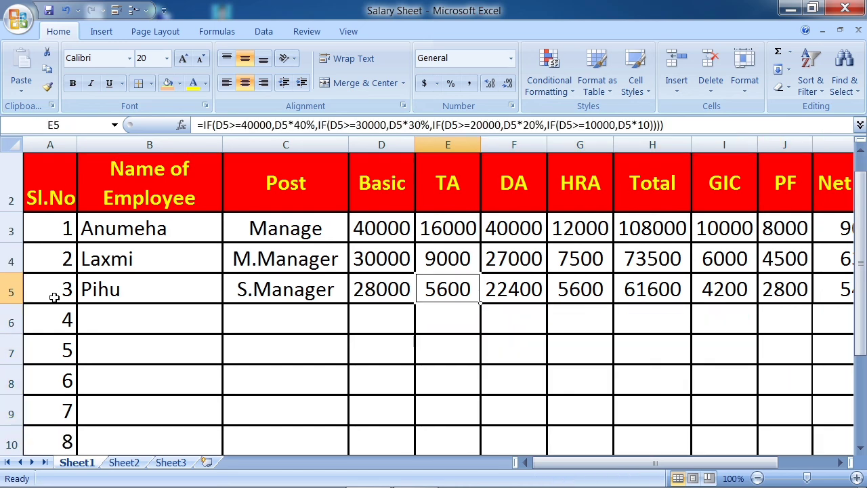
key(Right)
text(0)
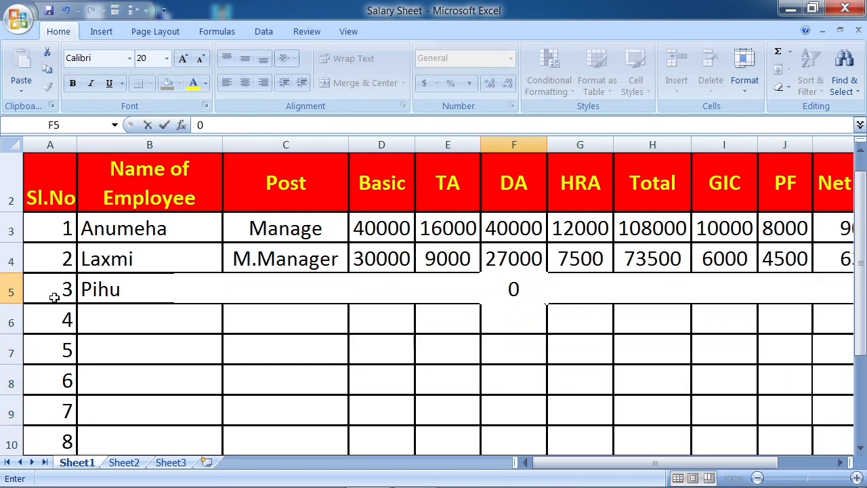
text(=IF(D5>=40000,D5*100%,IF(D5>=30000,D5*90%,IF(D5>=20000,D5*80%,IF(D5>=10000,D5*70%)))))
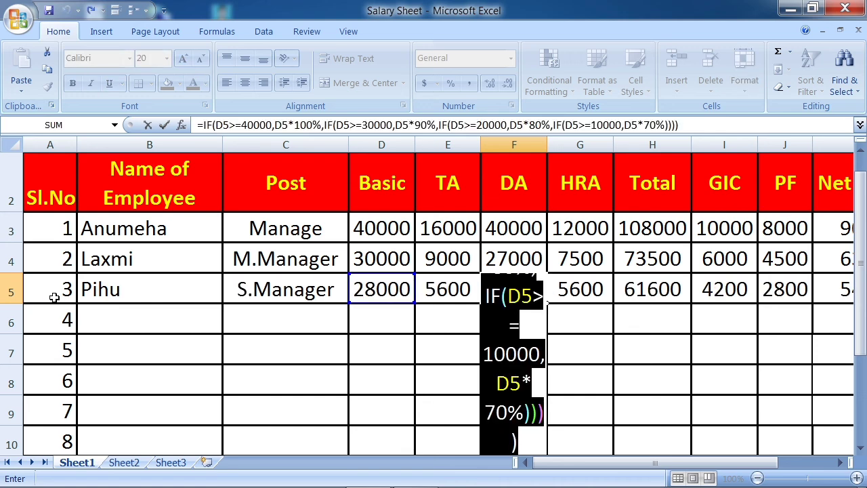
key(Return)
- Clear the copied Net Payble formulas from K6:K9 in the rows without employees
key(Right)
key(Right)
key(Right)
key(Right)
key(Right)
key(Right)
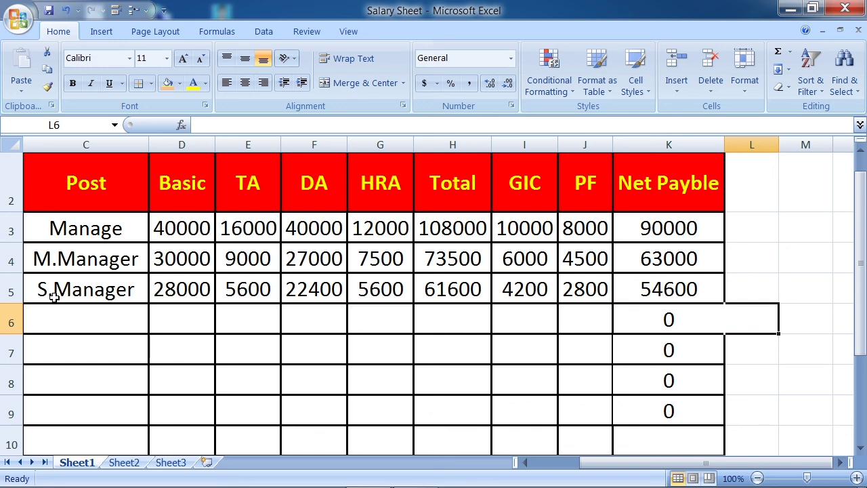
key(Left)
key(shift+Down)
key(shift+Down)
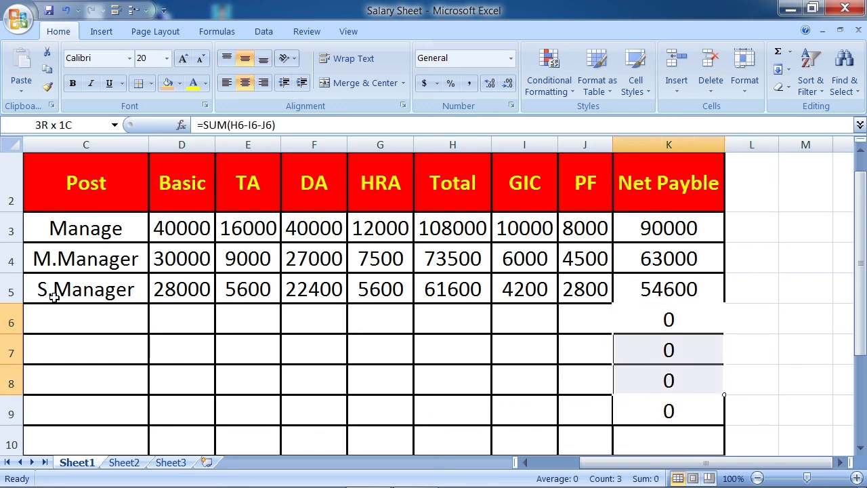
key(shift+Down)
key(Delete)
key(Up)
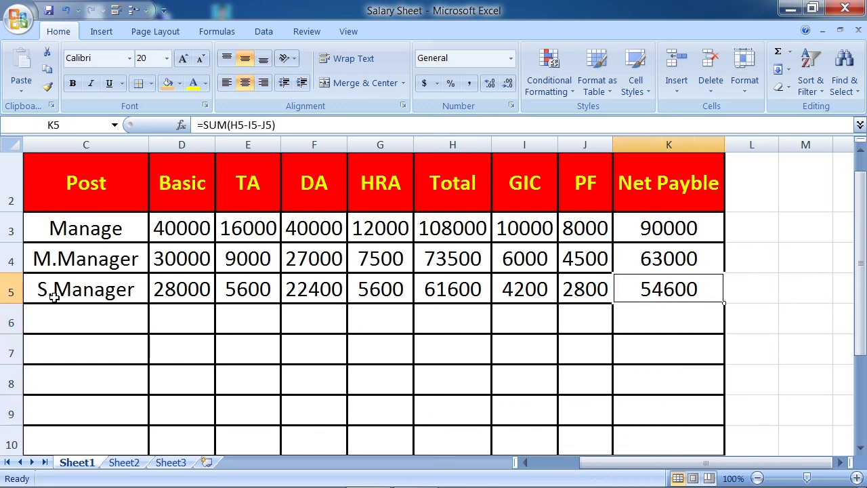
- Look back along the third employee's row 5 to the serial number, and check the cleared row 6 across to Net Payble
key(Left)
key(Left)
key(Left)
key(Left)
key(Left)
key(Left)
key(Left)
key(Left)
key(Left)
key(Left)
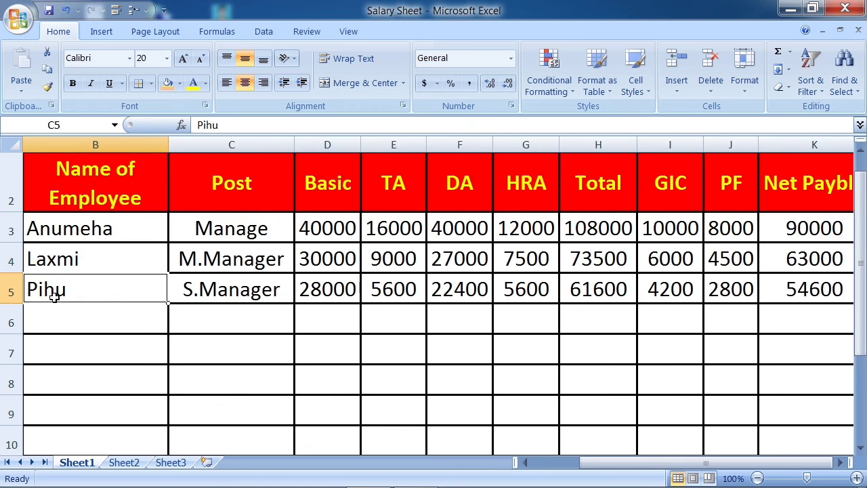
key(Down)
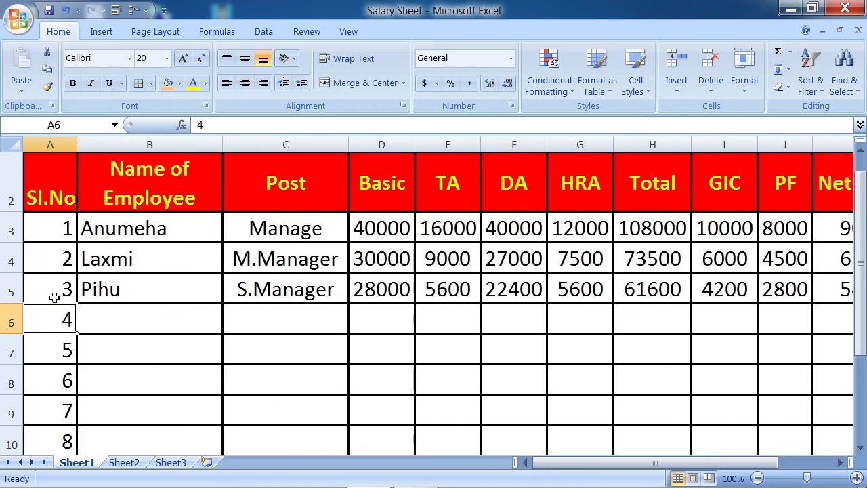
key(Right)
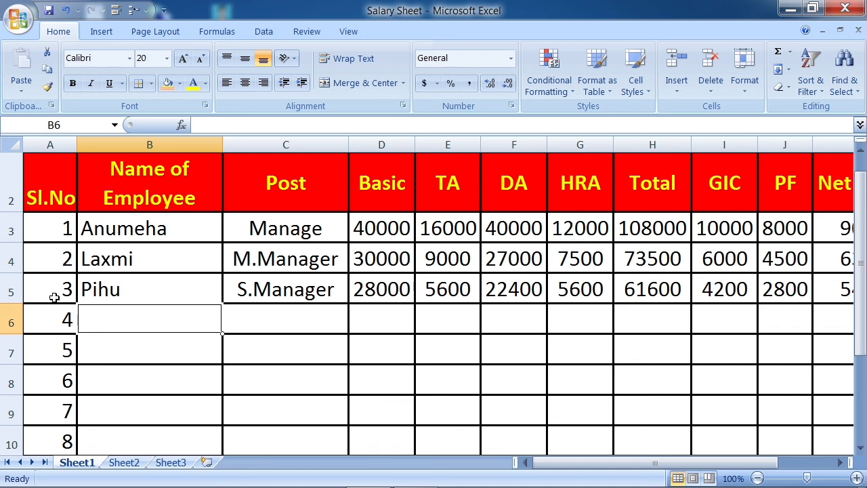
key(Right)
key(Right)
key(Right)
key(Right)
key(Right)
key(Right)
key(Right)
key(Right)
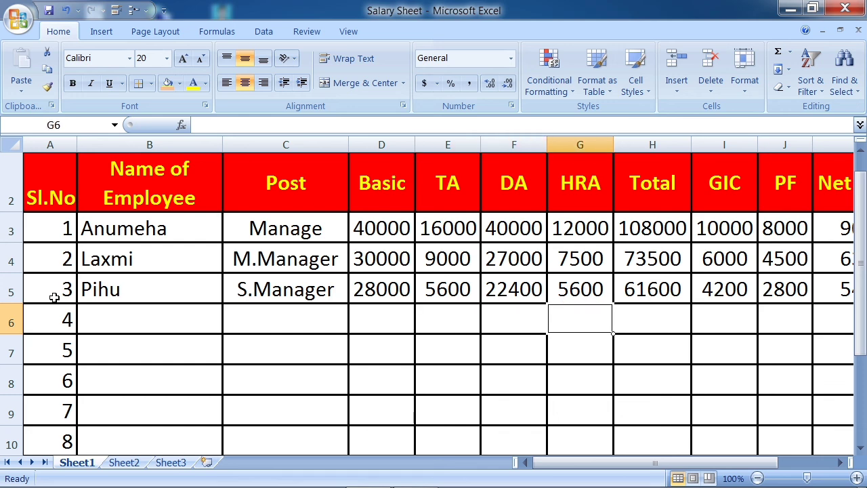
key(Right)
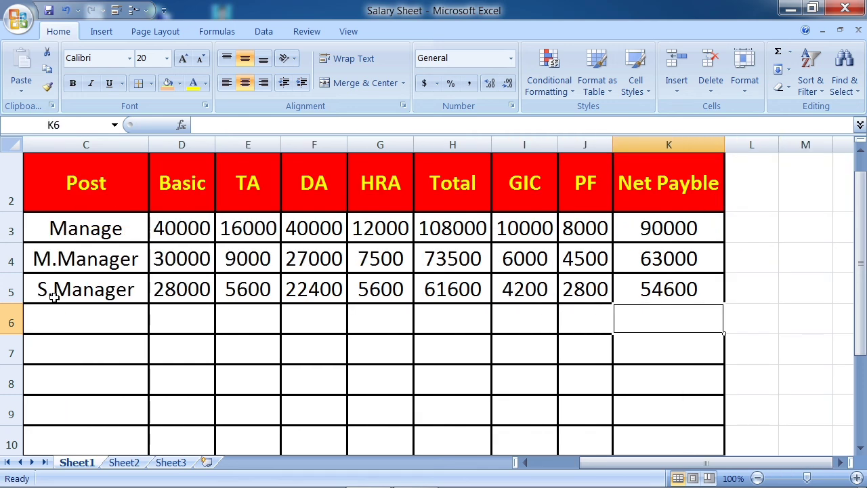
- Examine the Total column and the first employee's HRA, DA and TA formulas in row 3, back to Basic
key(Left)
key(Left)
key(Left)
key(Up)
key(Up)
key(Up)
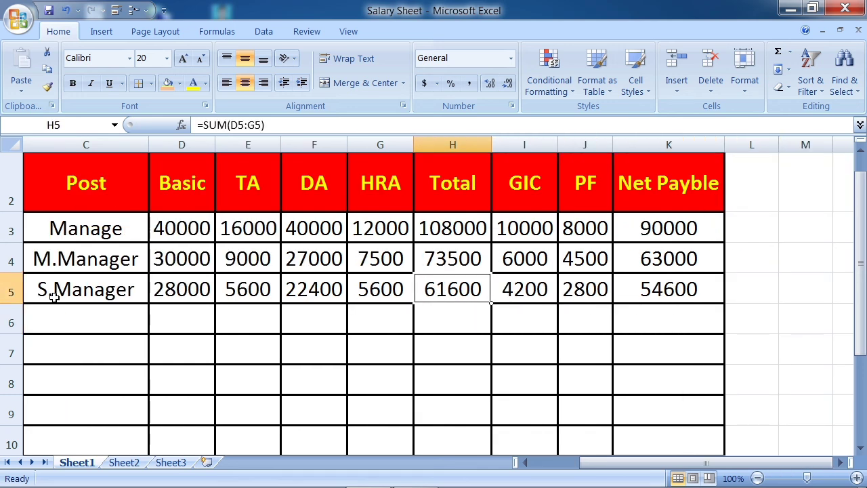
key(Left)
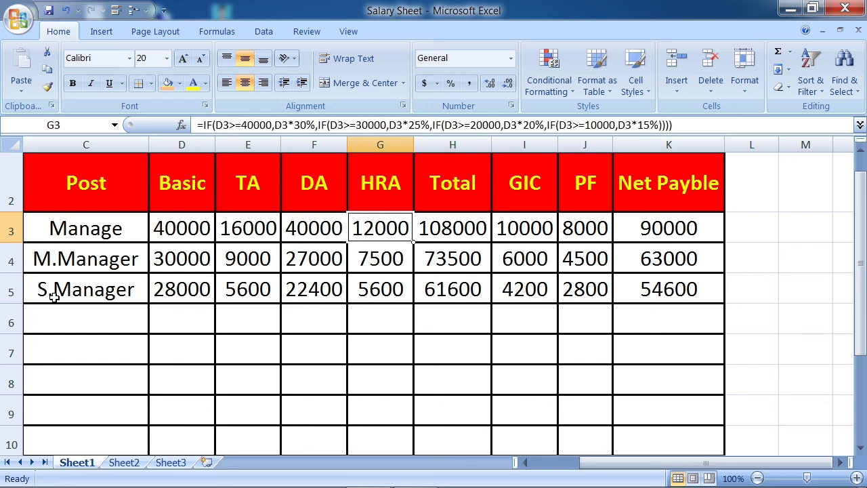
key(Left)
key(Left)
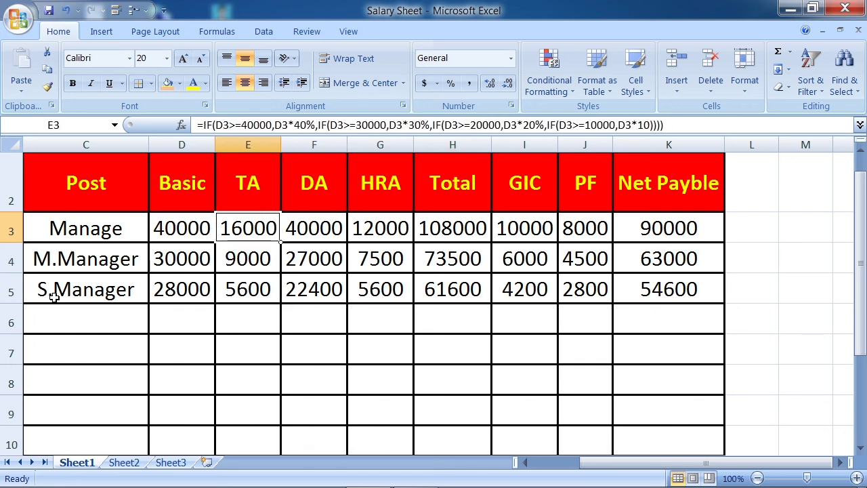
key(Left)
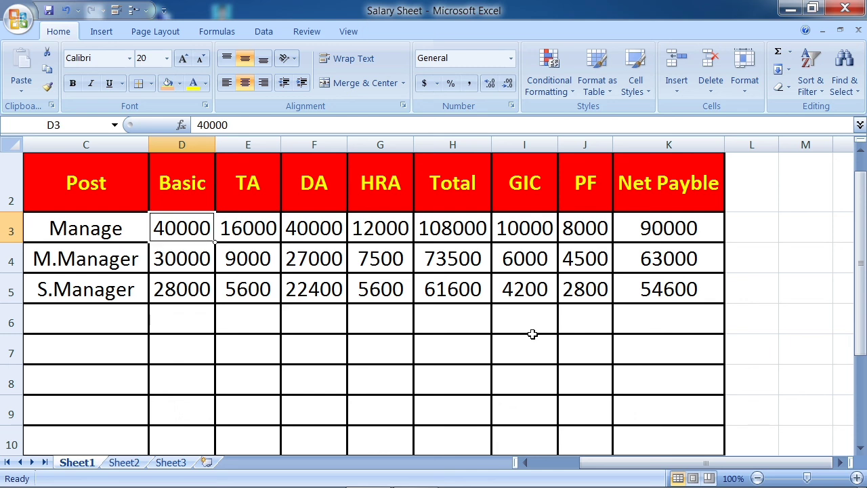
mouse_move(701, 485)
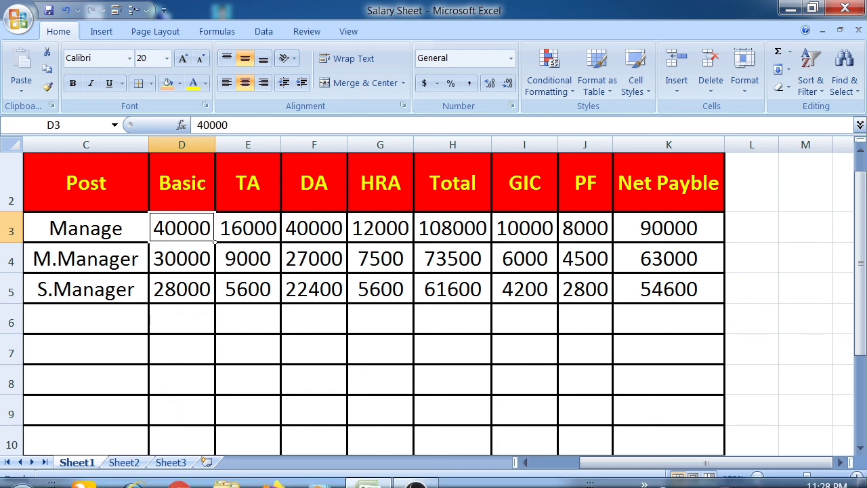
right_click(665, 473)
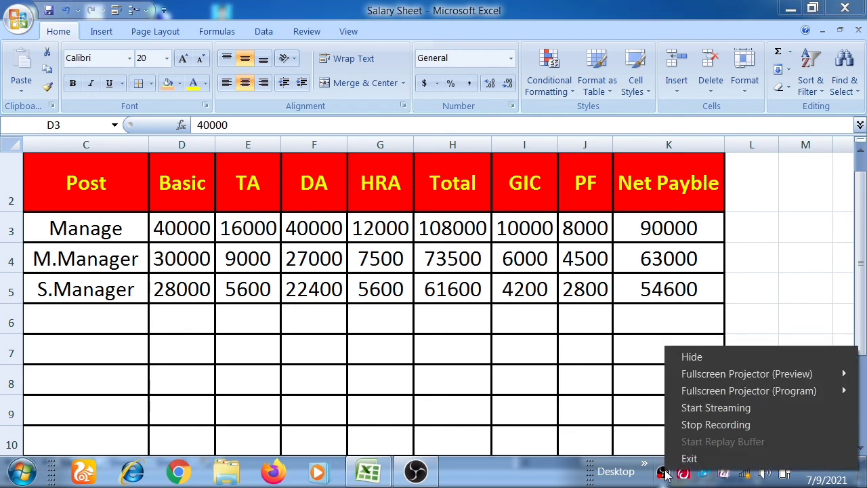